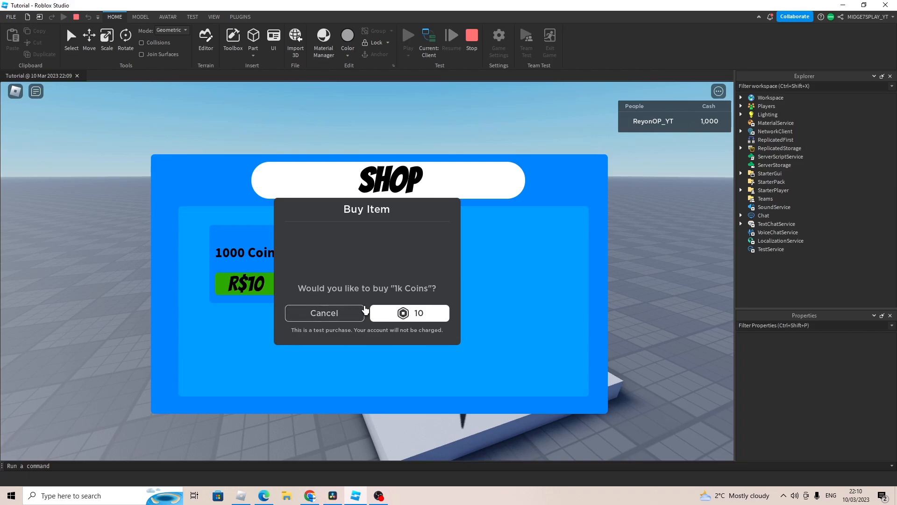
Step: Make a test purchase of the 1k Coins item for 10 Robux and dismiss the purchase message
left_click(397, 315)
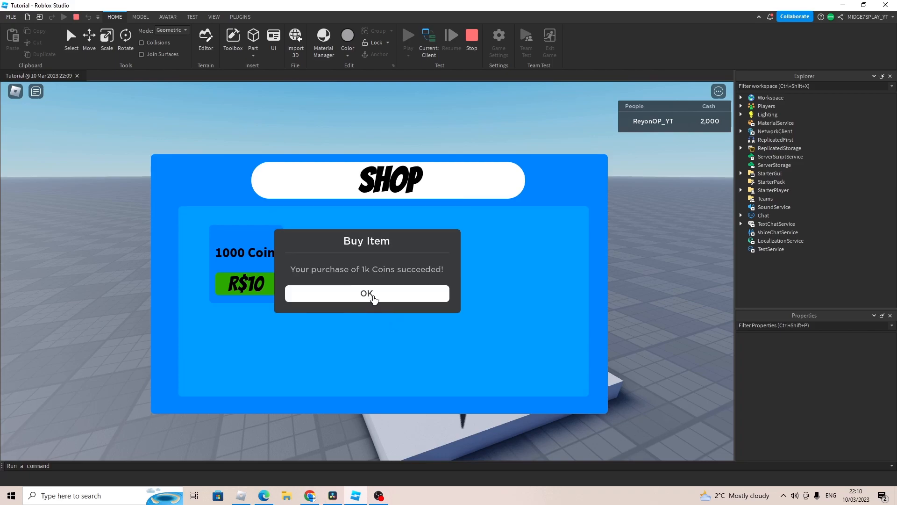
left_click(373, 299)
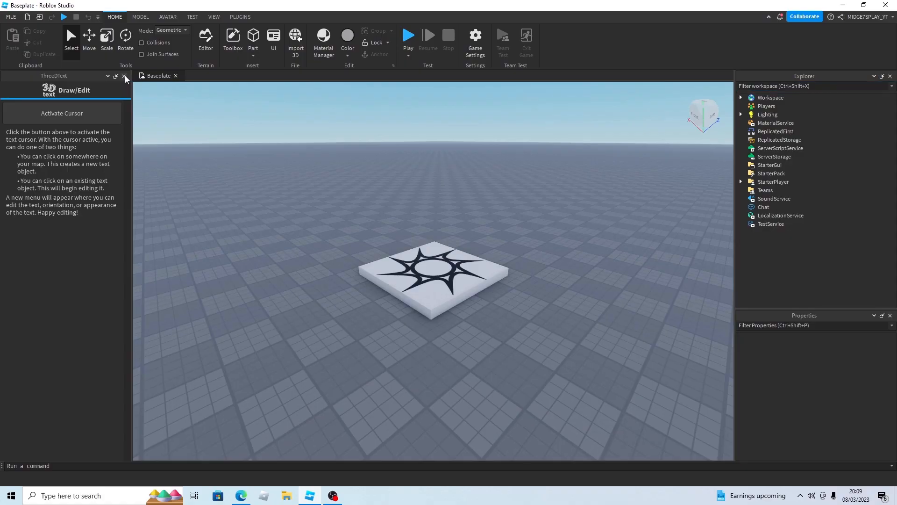
Step: Close the ThreeDText plugin panel
left_click(131, 76)
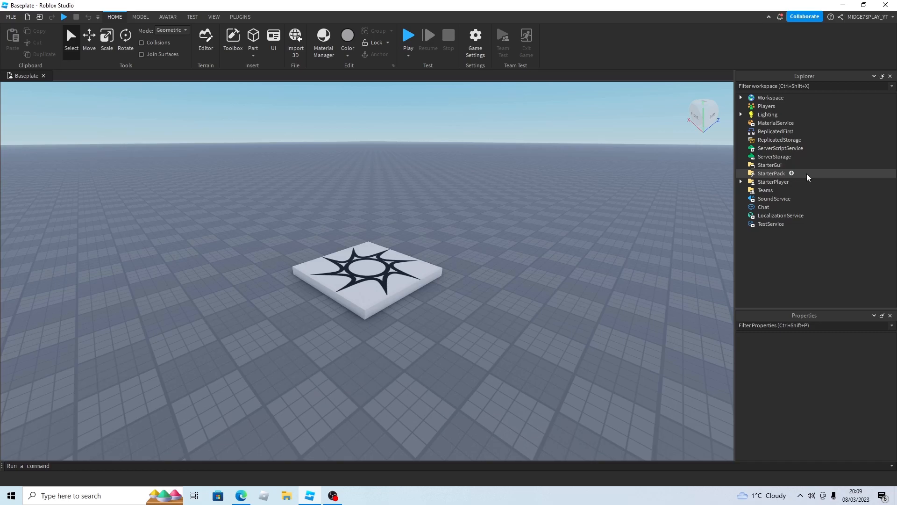
left_click(787, 165)
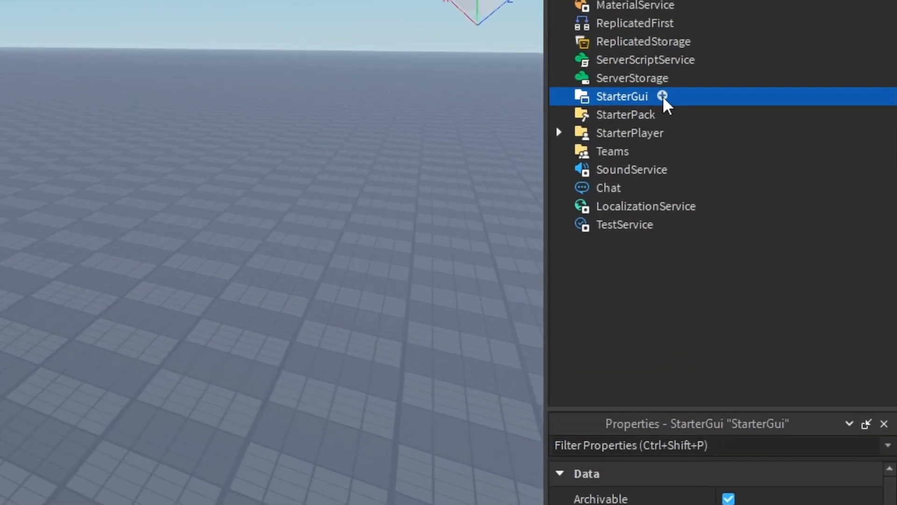
left_click(663, 96)
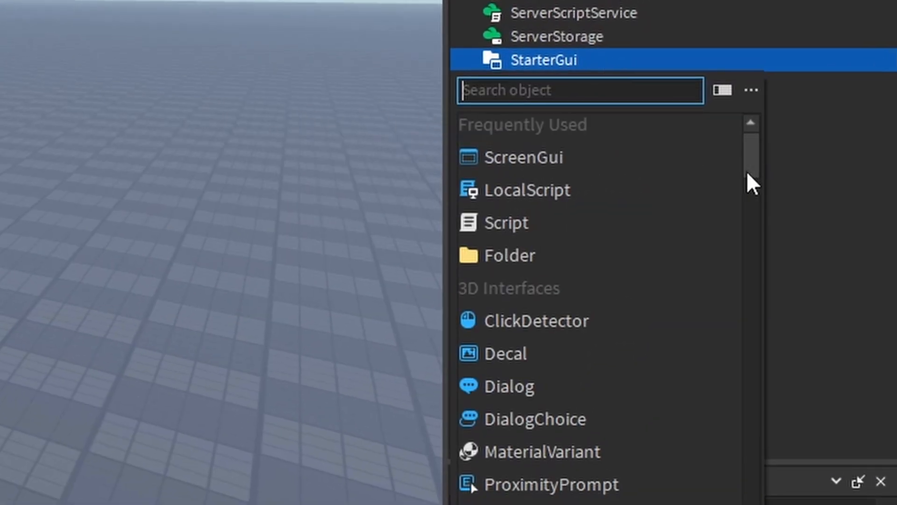
left_click(761, 178)
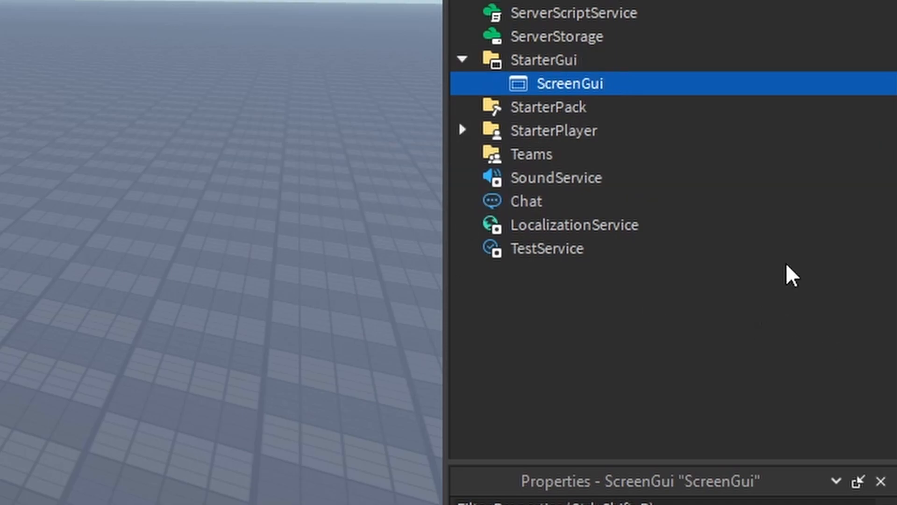
key("Delete")
Step: Add a ScreenGui to StarterGui and rename it ShopGui
left_click(596, 59)
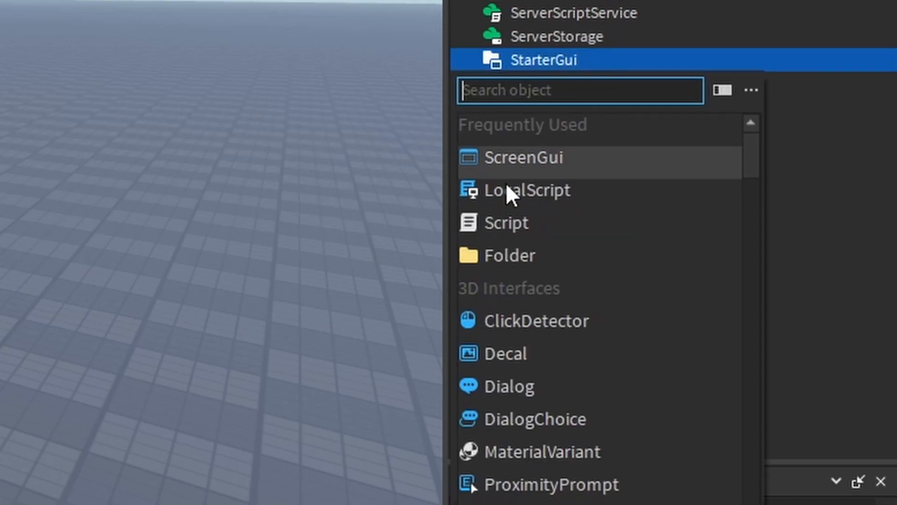
left_click(493, 156)
left_click(593, 104)
left_click(779, 173)
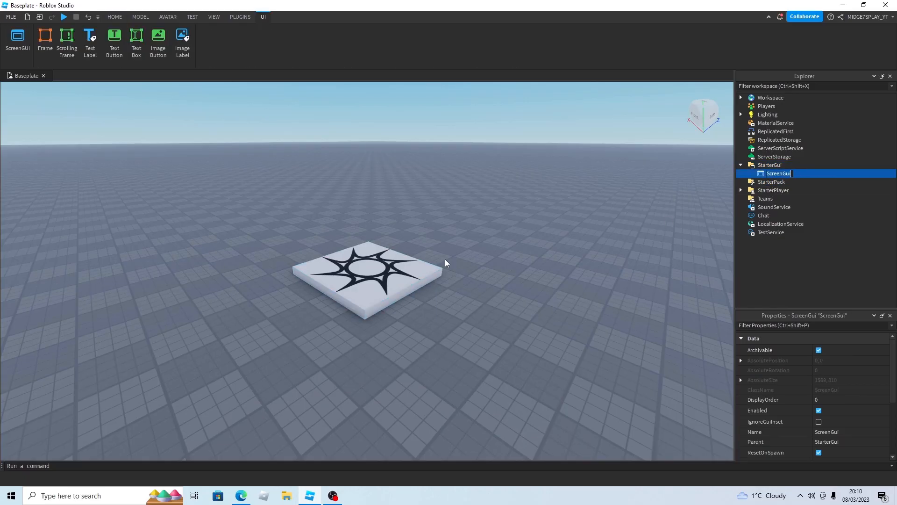
key("Return")
Step: Add a Frame to ShopGui and enlarge it to about 684 x 488
left_click(795, 173)
left_click(768, 204)
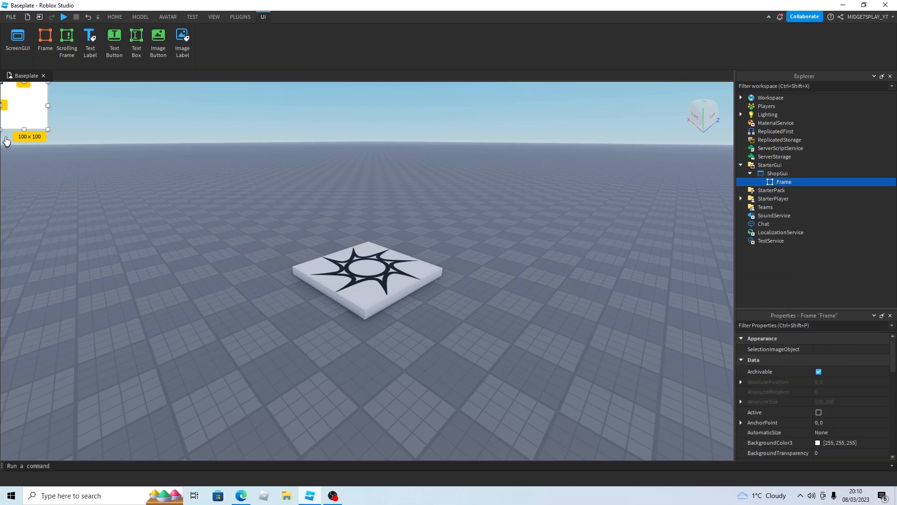
left_click_drag(49, 133, 321, 310)
Step: Convert the frame with the Offset to Scale plugin and enlarge it to about 785 x 520, nearer the middle of the screen
left_click(240, 17)
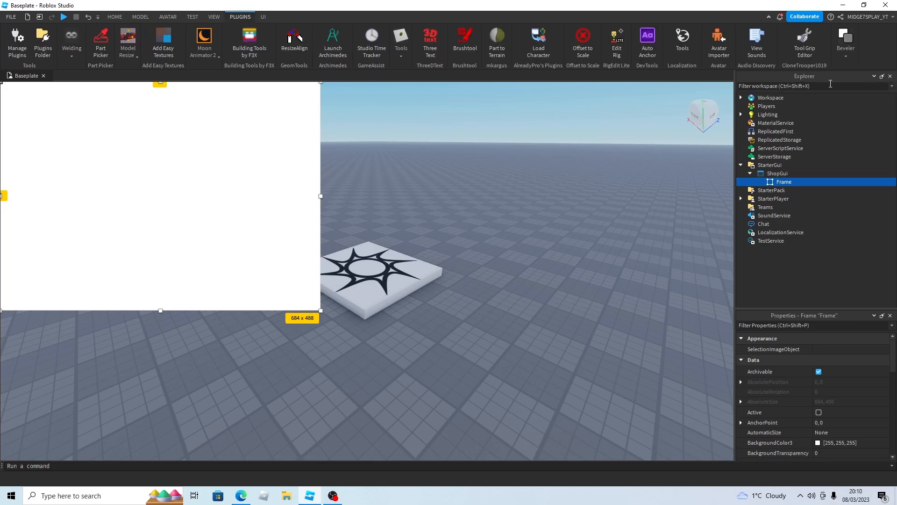
left_click(597, 60)
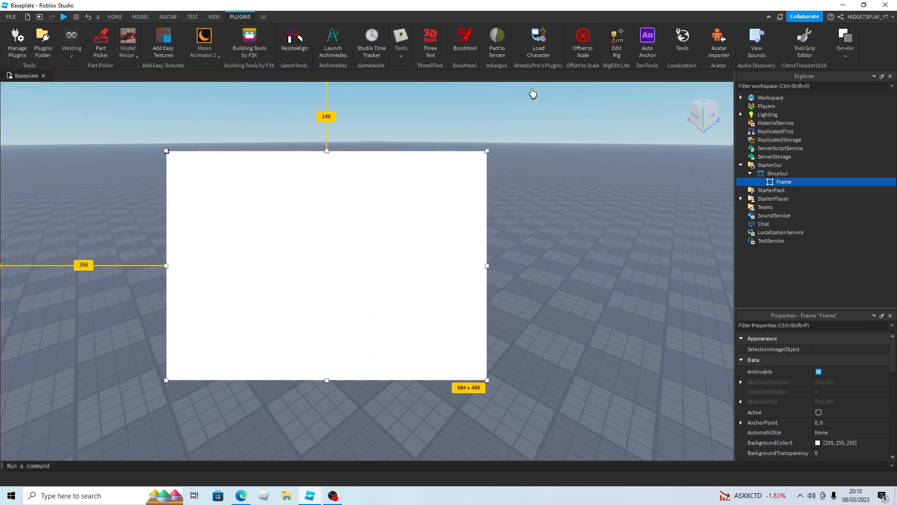
left_click(591, 47)
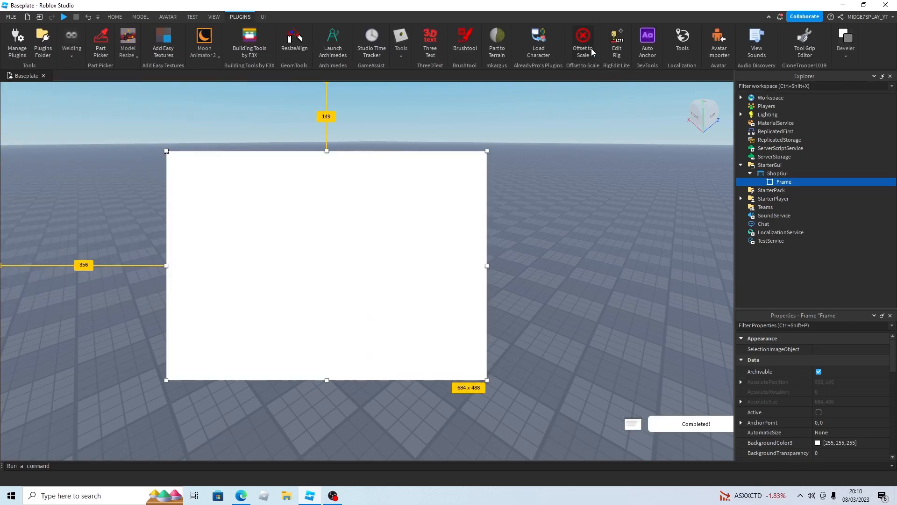
left_click_drag(486, 380, 534, 395)
Step: Add a UICorner to the frame and set the frame's background colour to blue (0, 132, 255)
left_click(800, 181)
type("uicorner")
key("Return")
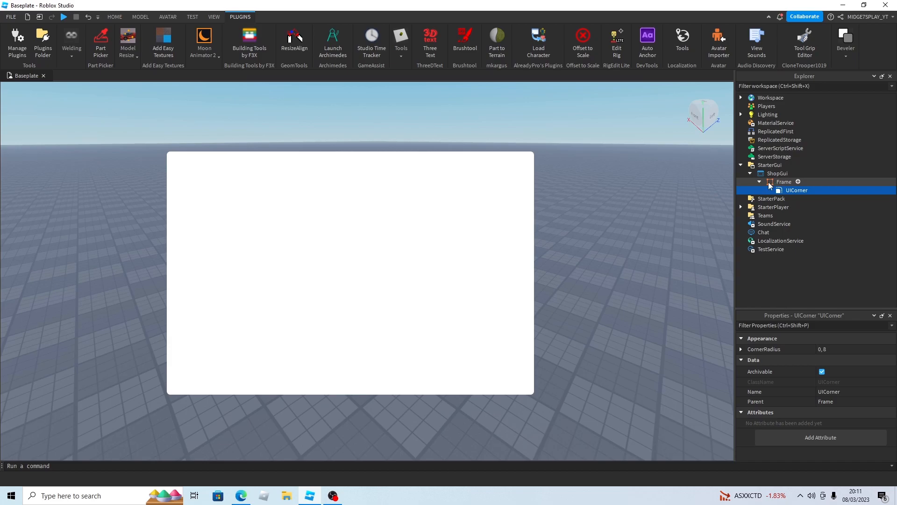
left_click(769, 184)
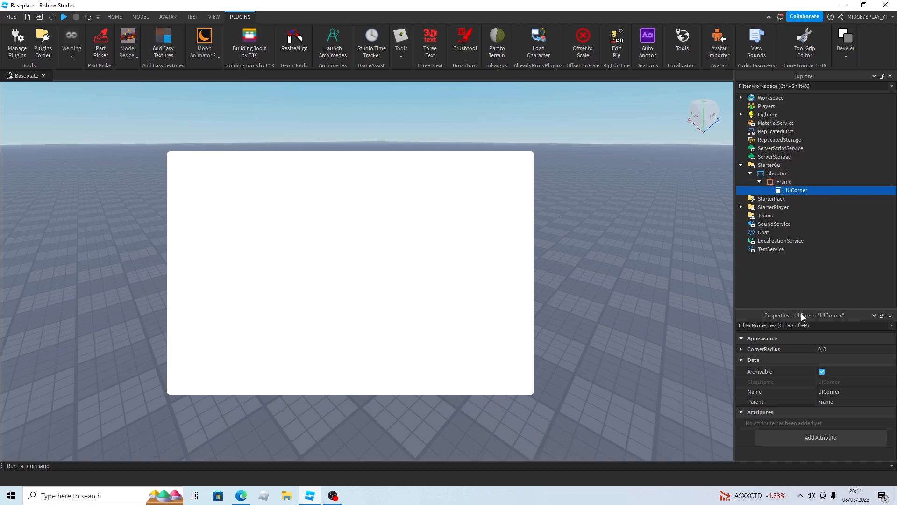
left_click(816, 443)
left_click_drag(511, 182, 485, 163)
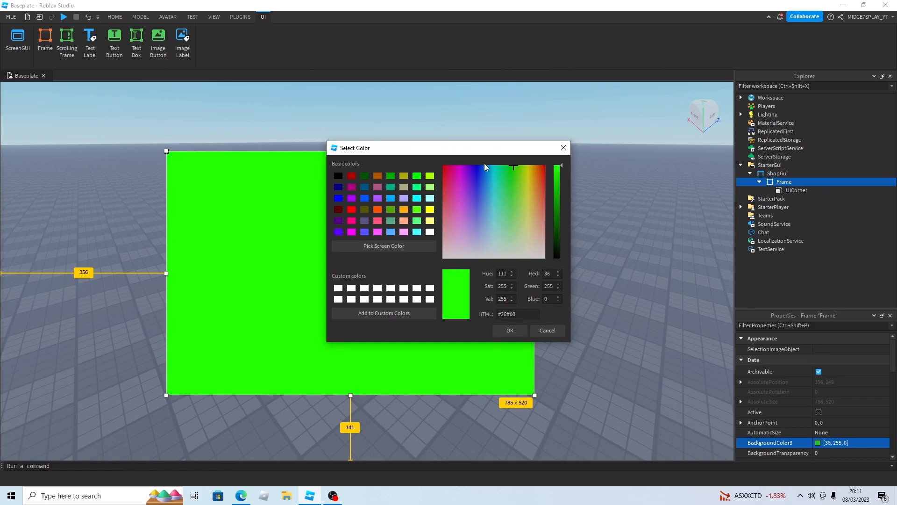
left_click(510, 330)
Step: Add a TextLabel to the frame and convert it with the Offset to Scale plugin
left_click(798, 182)
left_click(784, 201)
left_click(240, 16)
left_click(584, 43)
Step: Set the label's background transparency to 1 and move it to about 229 across and 67 down inside the frame
left_click(830, 453)
type("1")
key("Return")
left_click_drag(220, 164, 327, 195)
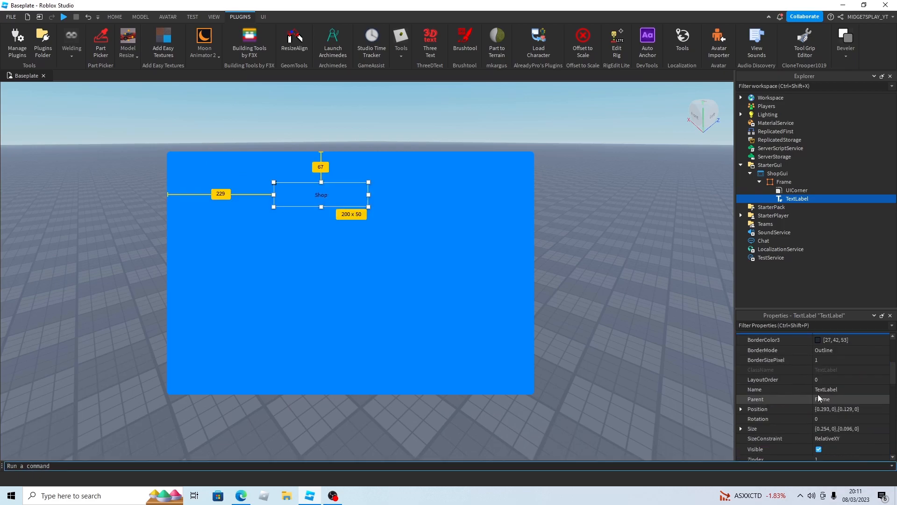
Step: Set the Shop label's font to Bangers
scroll(835, 382, "down", 1)
left_click(834, 382)
left_click(824, 244)
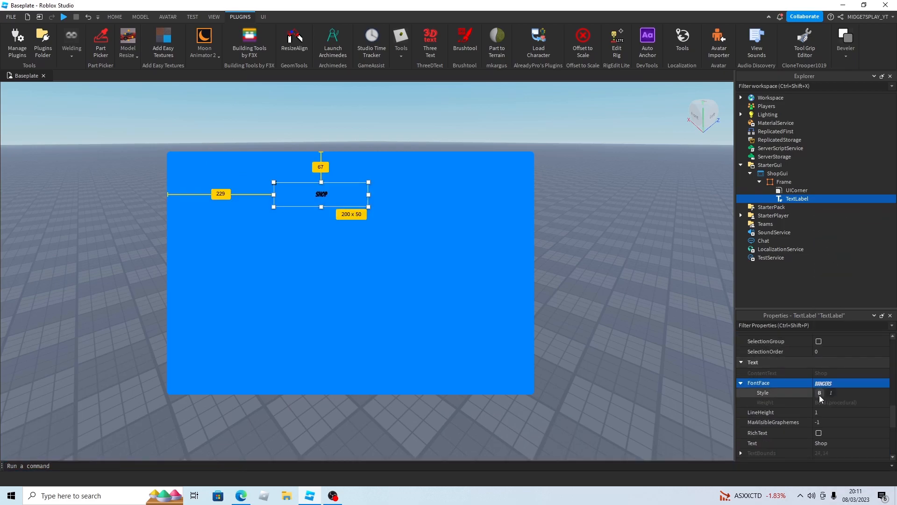
Step: Enable TextScaled on the Shop label and enlarge it to about 287 x 84, centred along the frame's upper edge
scroll(819, 394, "down", 5)
left_click(780, 191)
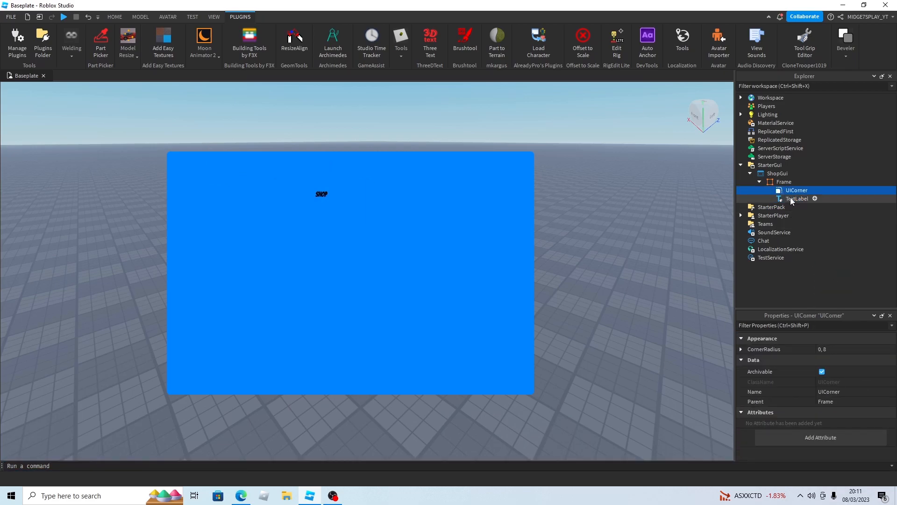
left_click(796, 198)
scroll(887, 376, "down", 5)
scroll(823, 402, "down", 4)
left_click(818, 383)
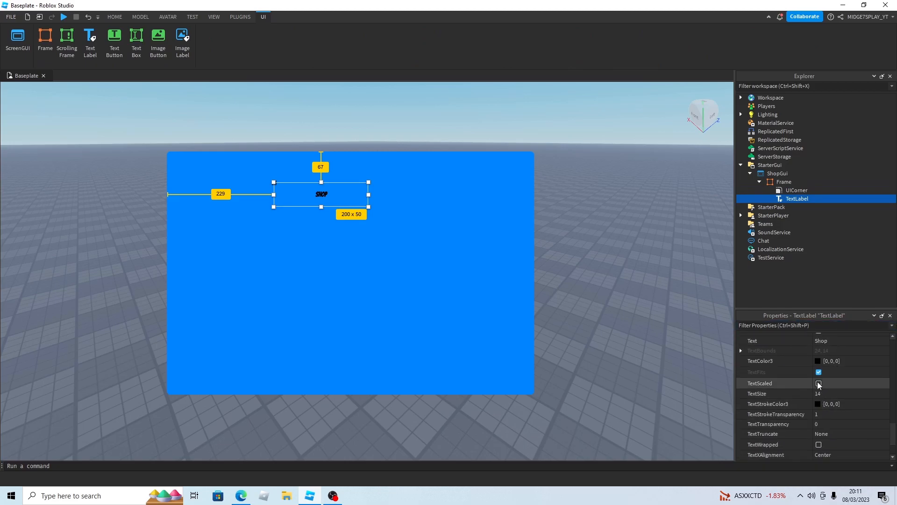
left_click_drag(367, 206, 408, 224)
left_click_drag(345, 215, 353, 187)
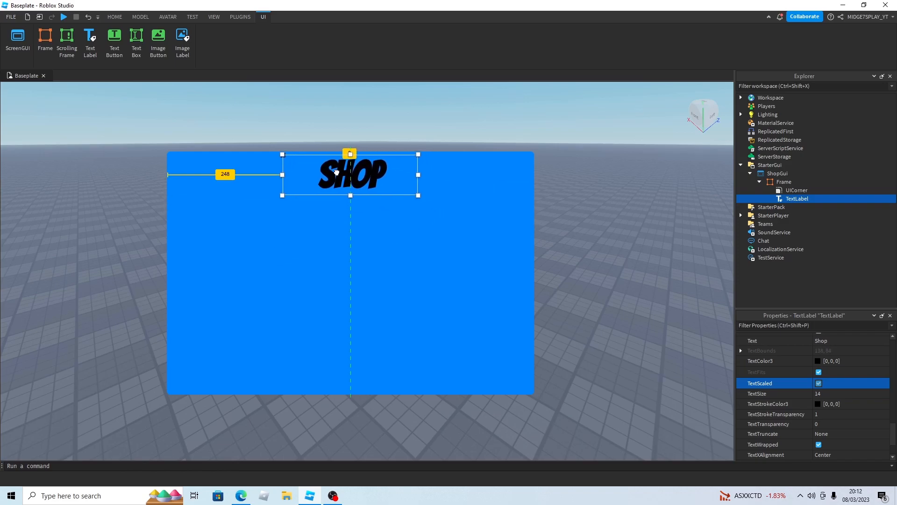
Step: Add a UICorner to the Shop label and set the label's background transparency to 0
left_click(815, 199)
type("ui")
left_click(786, 221)
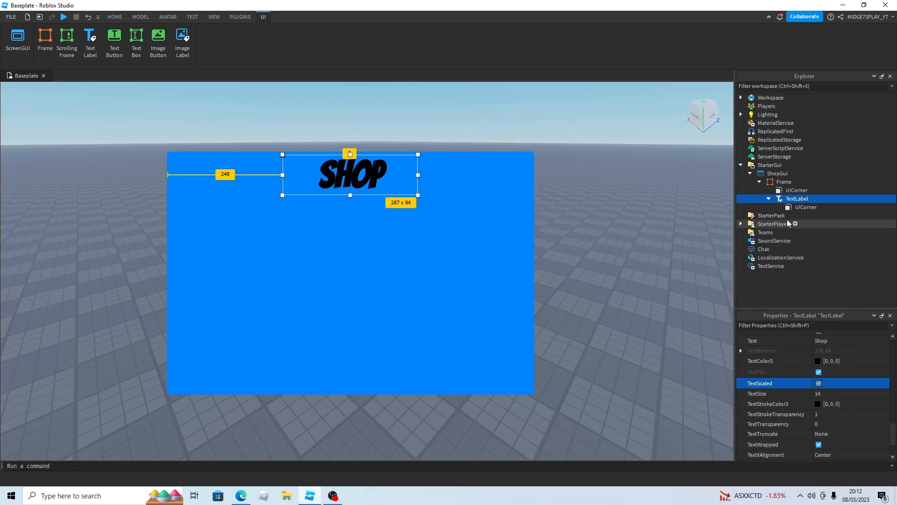
left_click(836, 453)
type("0")
key("Return")
Step: Set the corner radius of the Shop label's UICorner to 1, 8
left_click(807, 207)
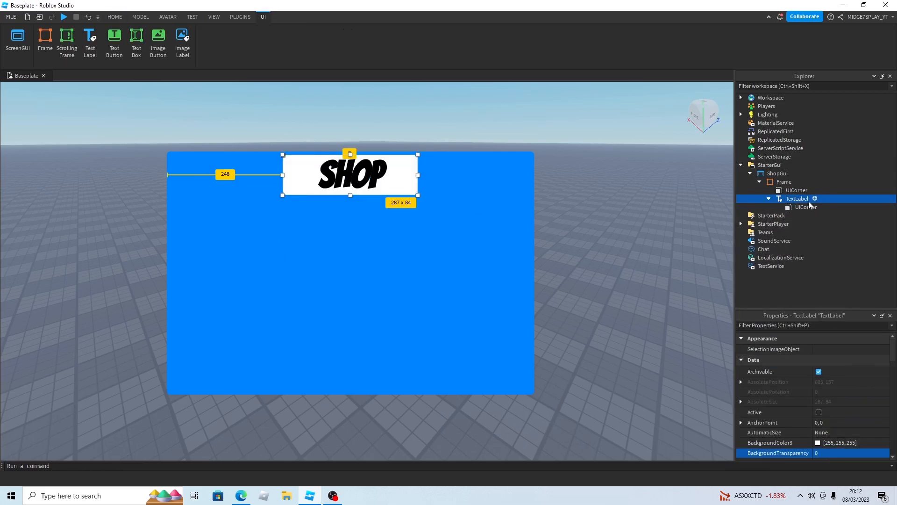
left_click(831, 349)
type("1,0")
key("Return")
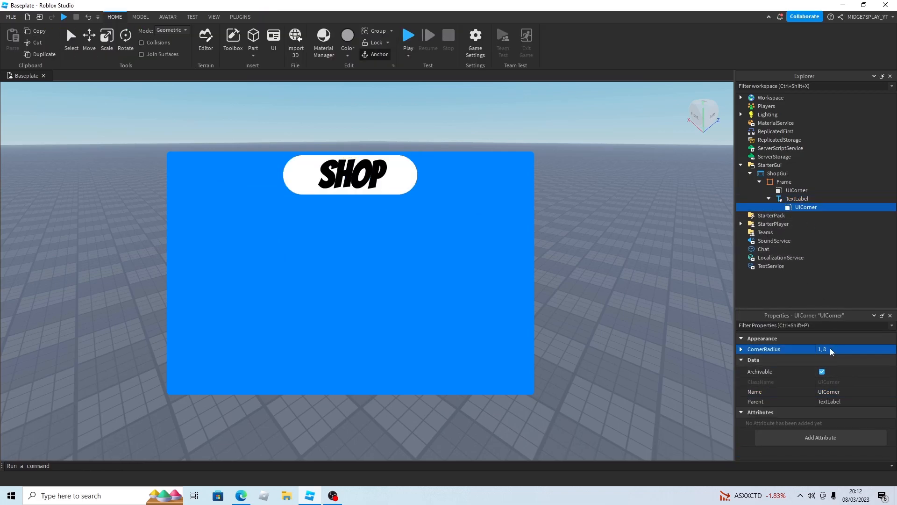
Step: Widen the Shop label across more than half of the frame and reposition it near the frame's upper edge
left_click(791, 199)
left_click_drag(417, 176, 503, 176)
left_click_drag(438, 178, 406, 183)
left_click_drag(360, 199, 361, 194)
left_click_drag(371, 186, 367, 185)
Step: Enlarge the main frame to about 977 x 580 and move it to about 269 from the right and 105 from the lower screen edge
left_click(787, 182)
left_click(536, 398)
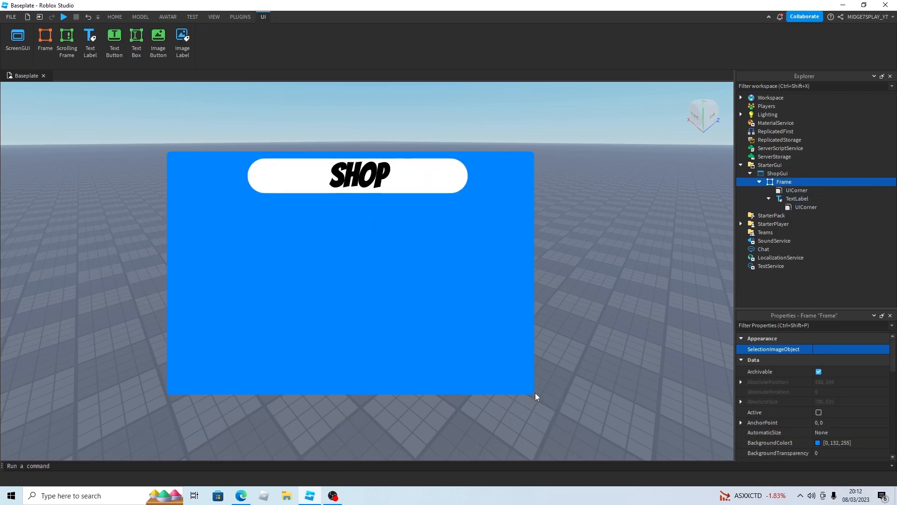
left_click(788, 183)
left_click_drag(534, 394, 624, 423)
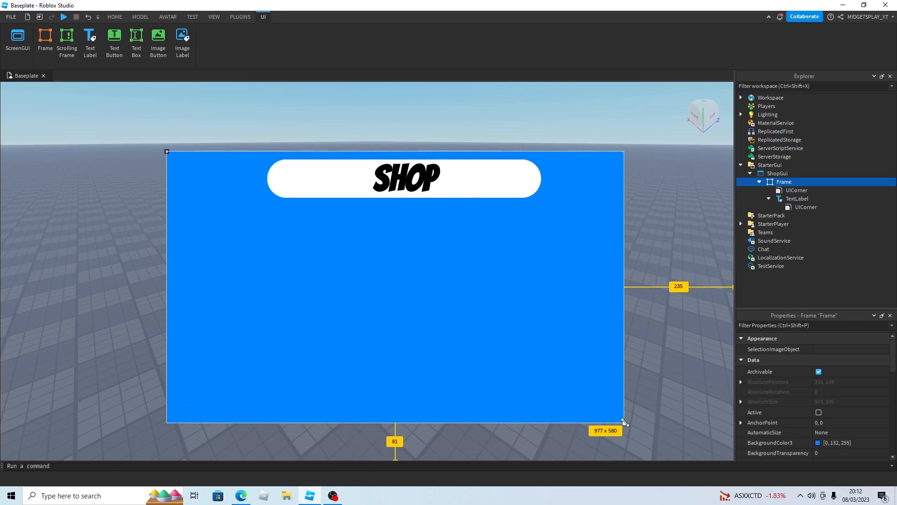
left_click_drag(583, 394, 567, 382)
left_click(685, 349)
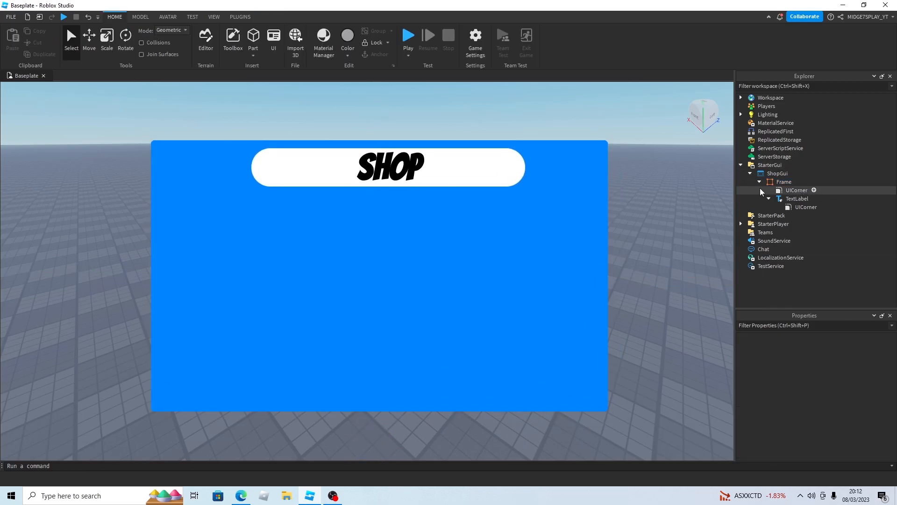
Step: Add a frame named BuyFrame inside the main frame, about 142 x 141, with background colour (0, 107, 200)
left_click(768, 198)
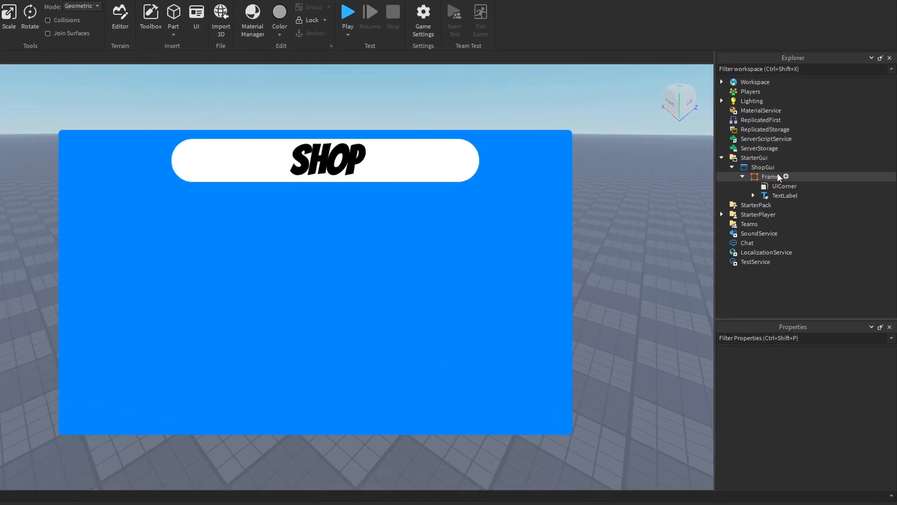
left_click(792, 181)
left_click(645, 114)
left_click(597, 267)
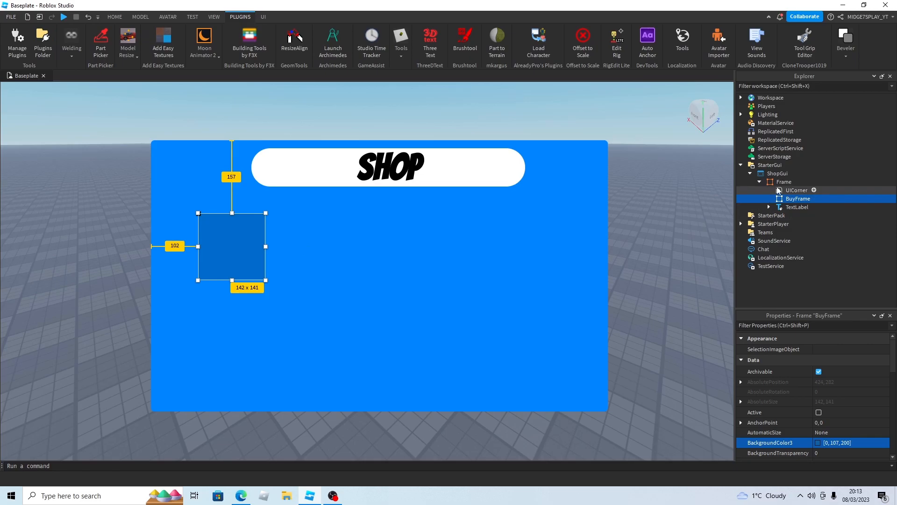
left_click(788, 182)
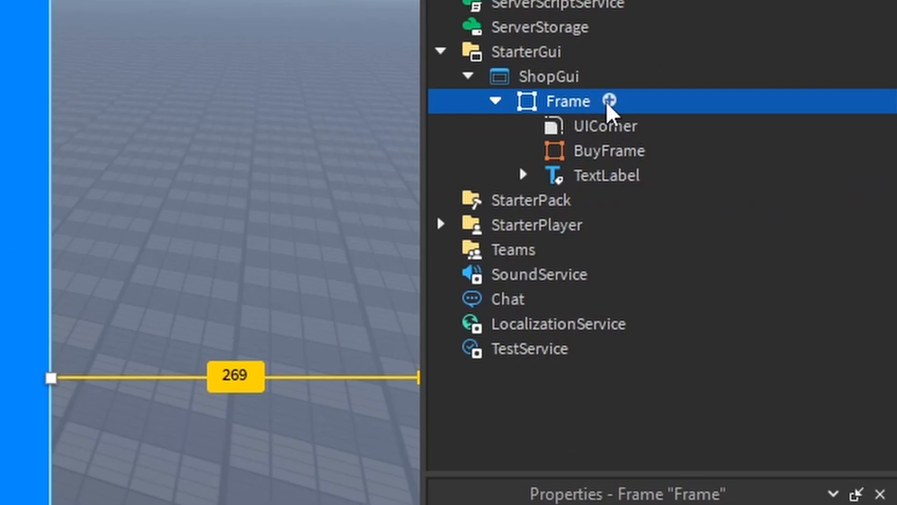
left_click(609, 100)
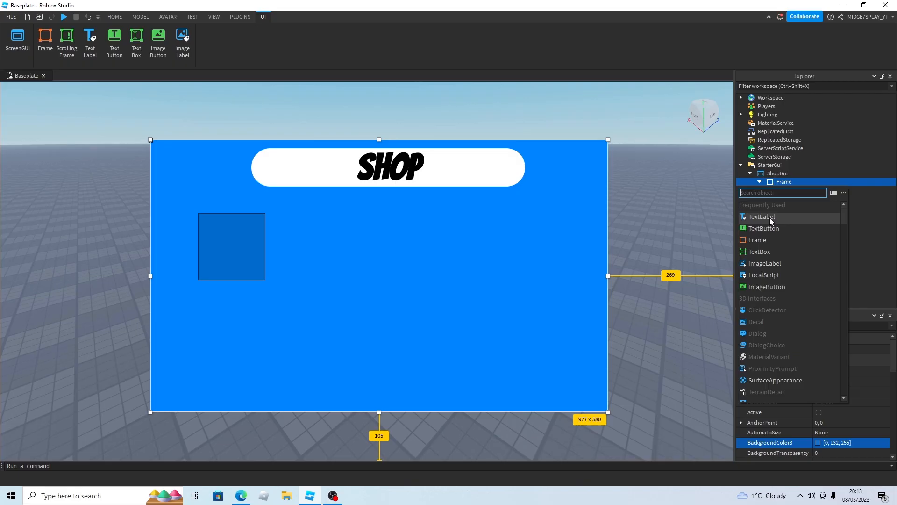
type("textlabel")
left_click(530, 200)
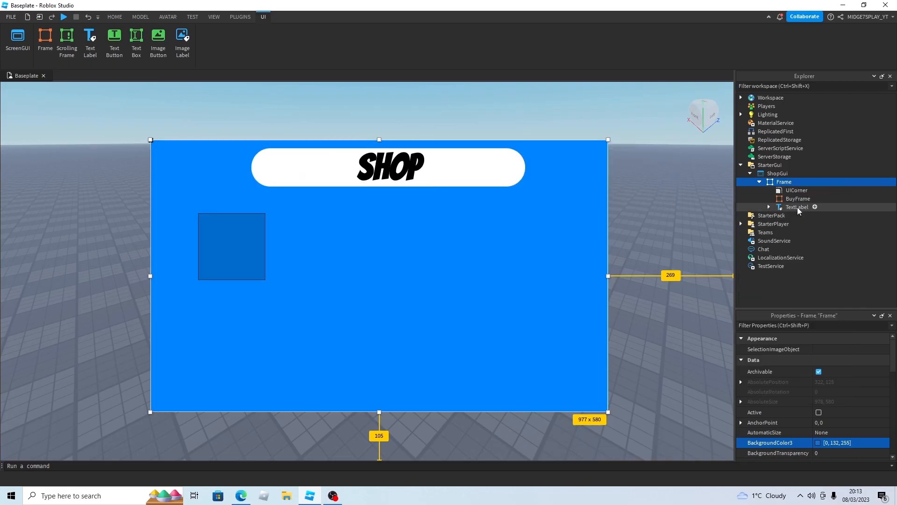
left_click(797, 207)
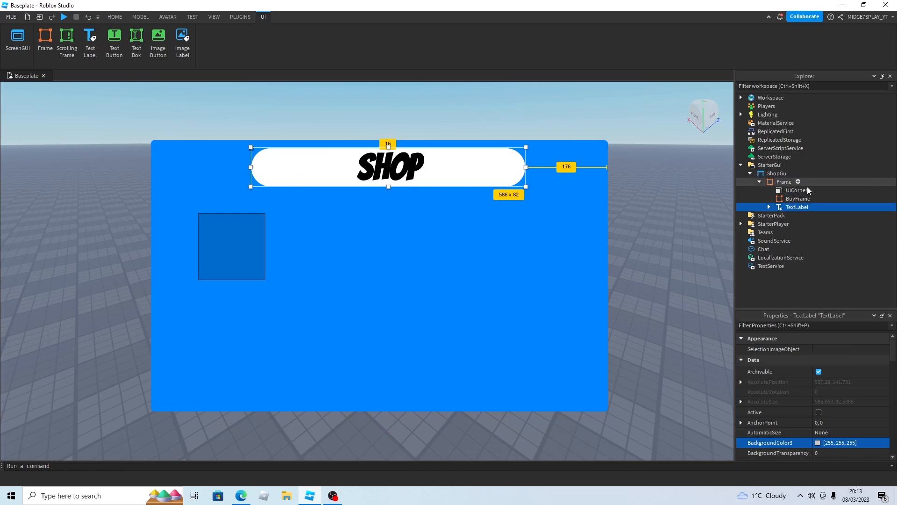
Step: Duplicate the main frame and delete the Shop label and the BuyFrame from the copy
left_click(799, 181)
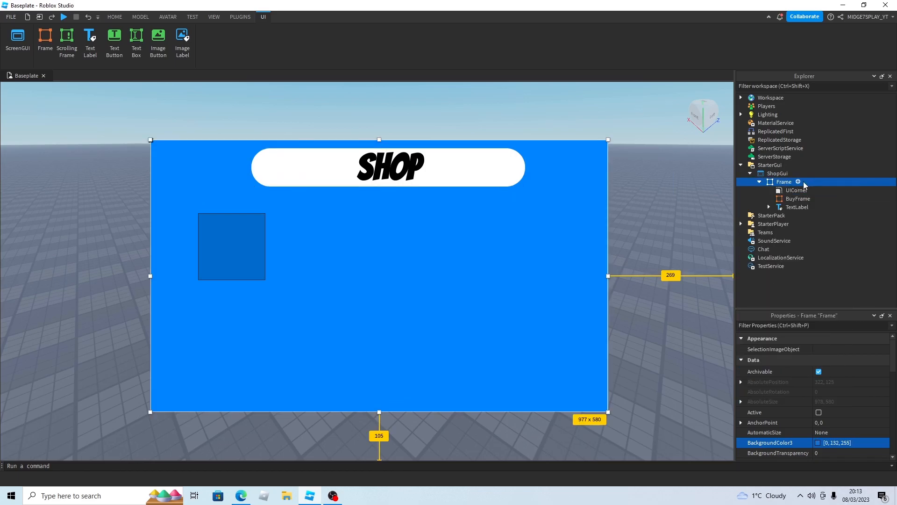
key("ctrl+d")
left_click(760, 215)
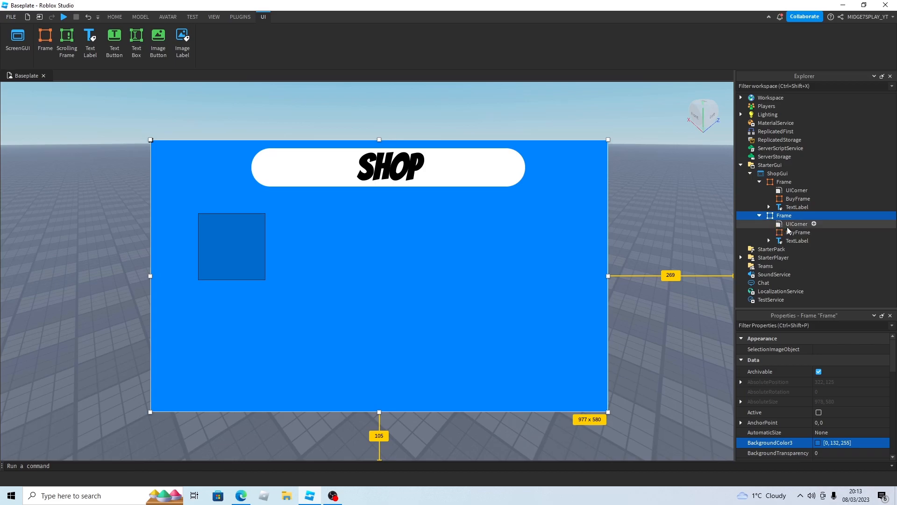
left_click(797, 241)
key("Delete")
left_click(791, 232)
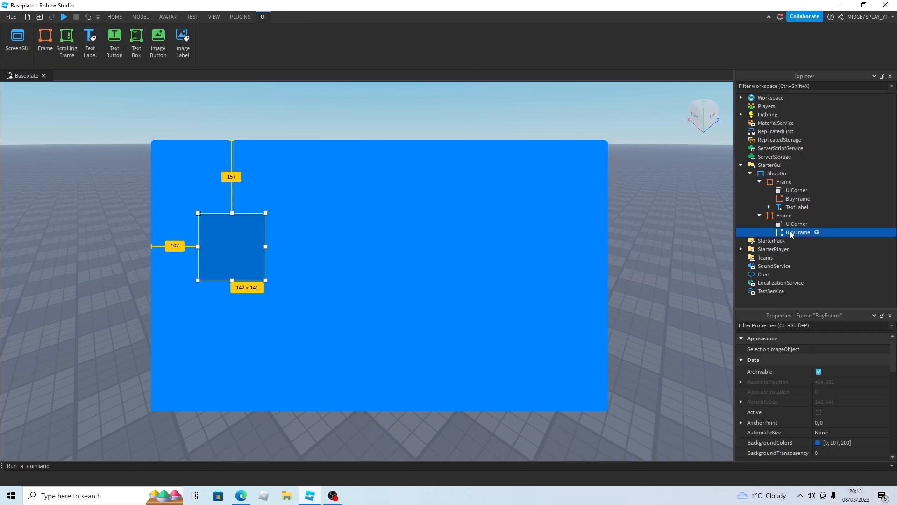
key("Delete")
Step: Shrink the duplicated frame and centre it below the Shop label, with a light blue background of (0, 200, 255)
left_click(784, 215)
left_click_drag(609, 138, 556, 163)
left_click(816, 442)
left_click(491, 167)
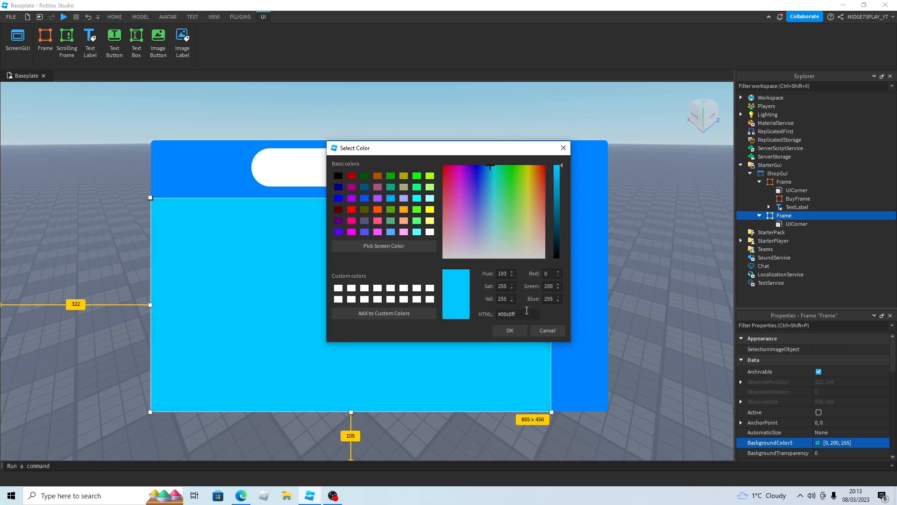
left_click(521, 335)
left_click_drag(449, 335, 473, 314)
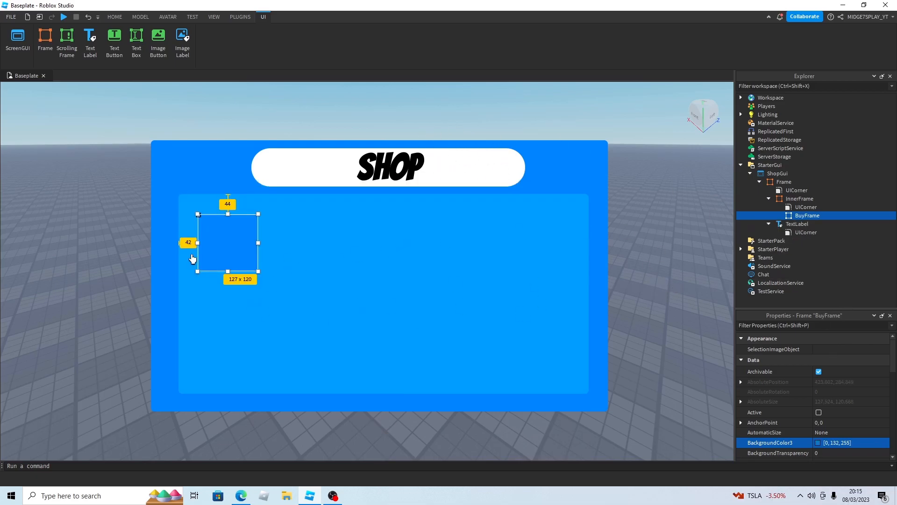
key("ctrl+d")
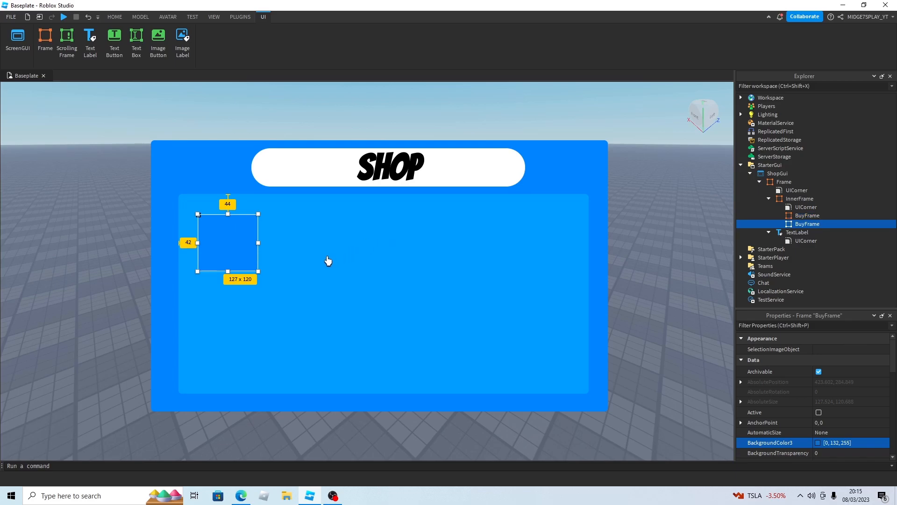
left_click_drag(244, 247, 309, 248)
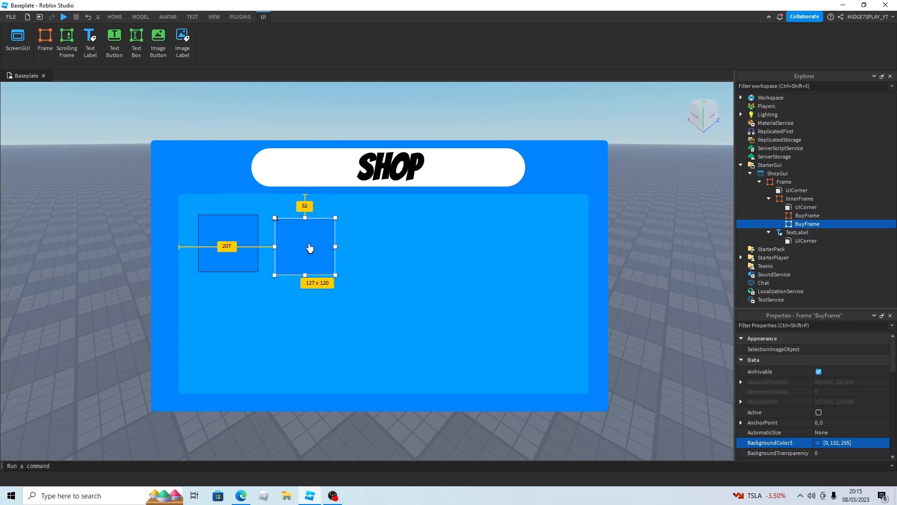
key("Delete")
Step: Add a UIPadding and a UIListLayout to the InnerFrame
left_click(798, 200)
left_click(819, 198)
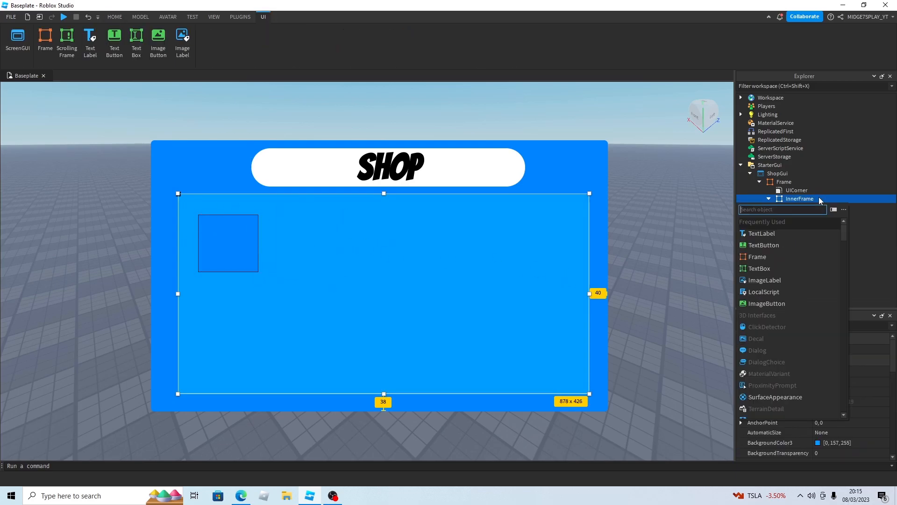
type("uipad")
key("Return")
left_click(820, 198)
type("uilis")
key("Return")
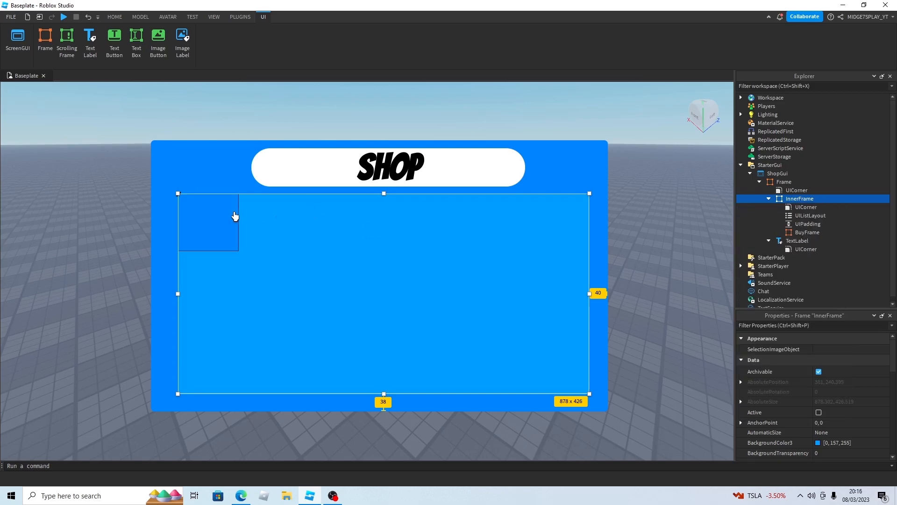
left_click(210, 219)
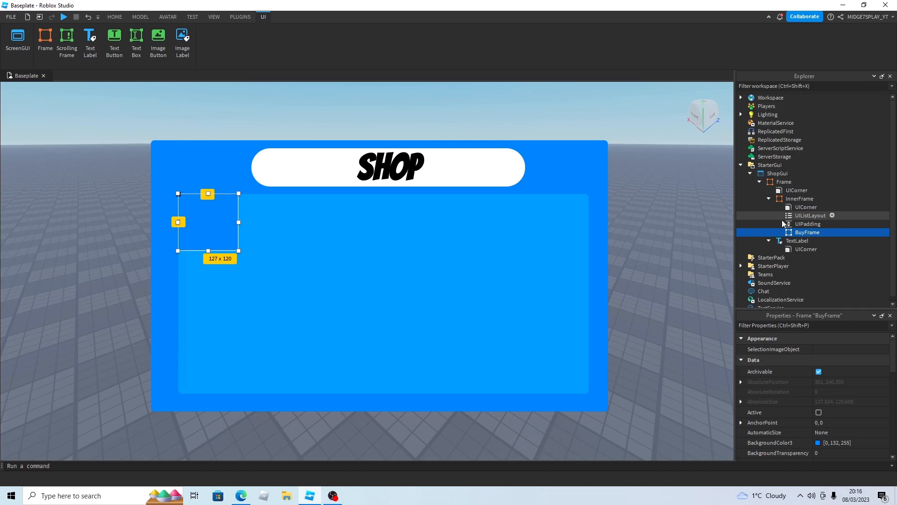
key("ctrl+d")
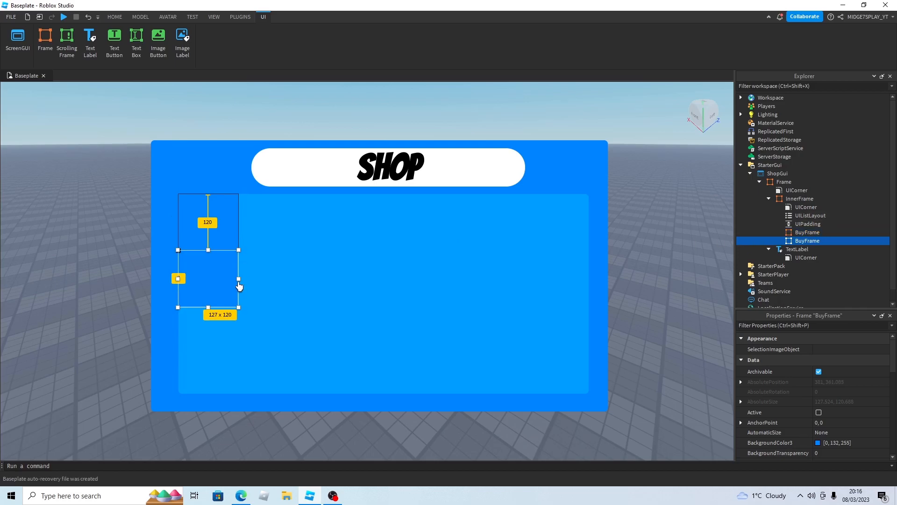
key("ctrl+z")
Step: Set the UIPadding's PaddingLeft and PaddingTop both to 0.1, 0
left_click(812, 216)
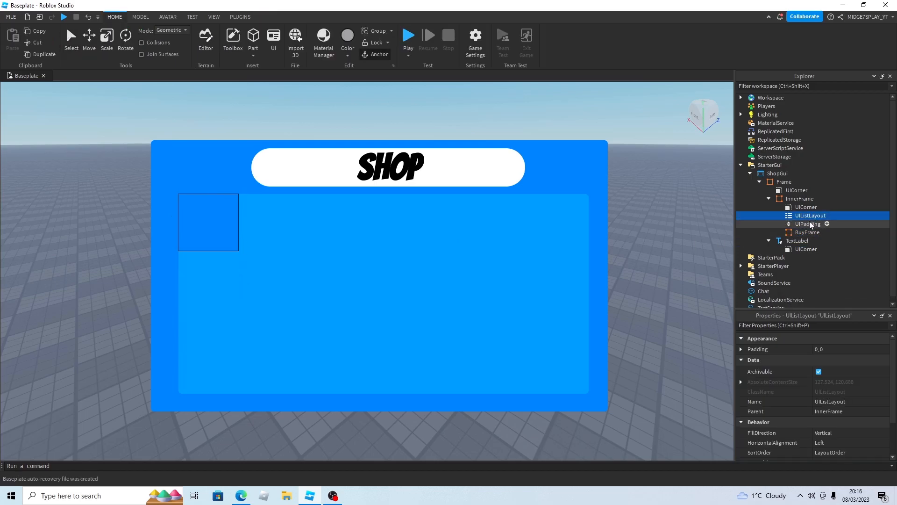
left_click(805, 224)
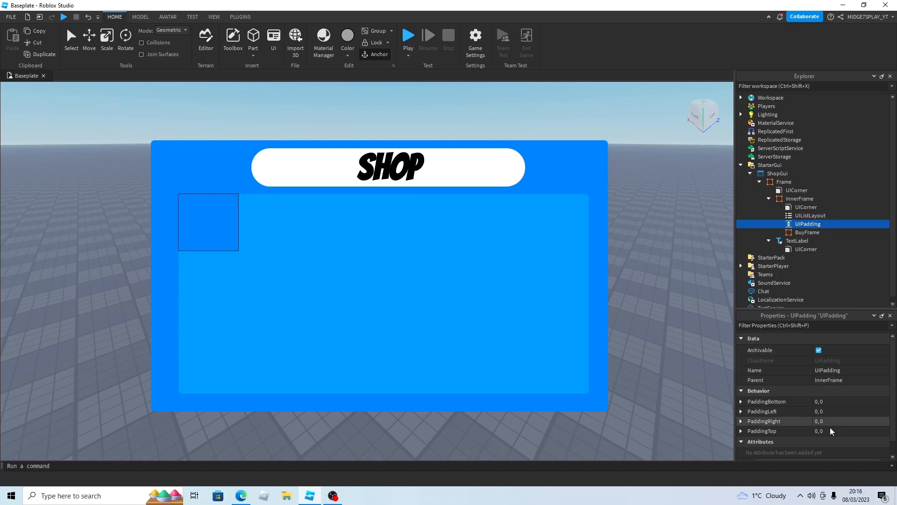
left_click(825, 411)
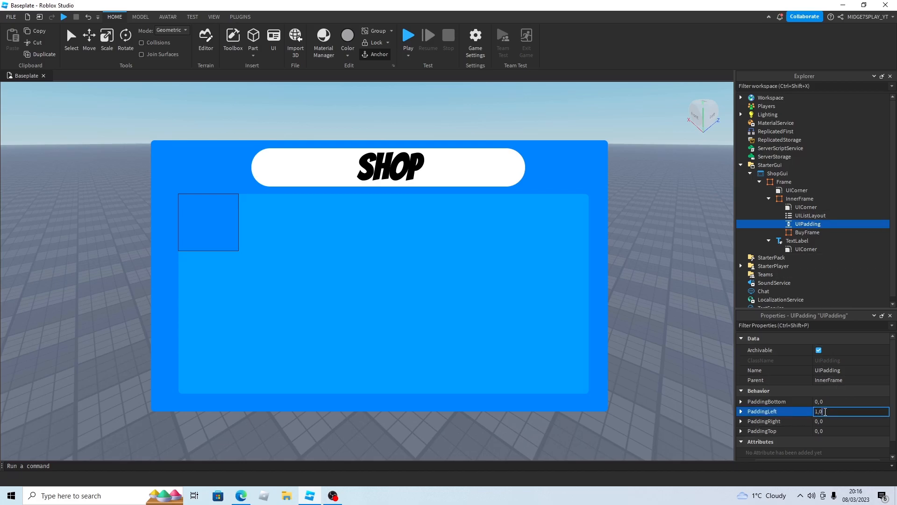
key("Return")
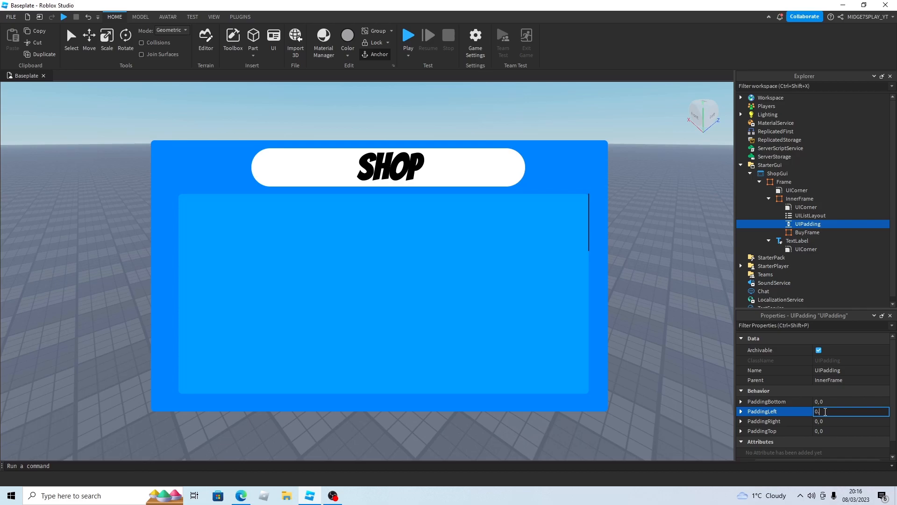
key("Return")
left_click(835, 431)
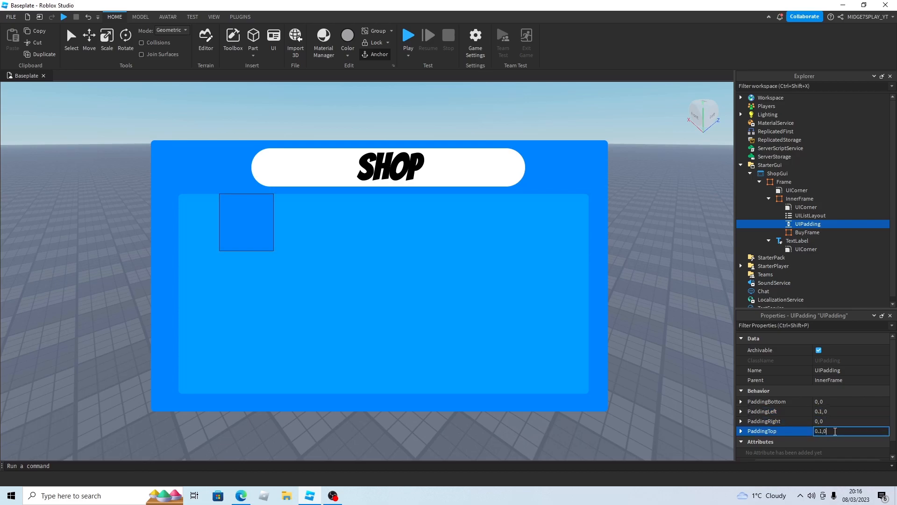
key("Return")
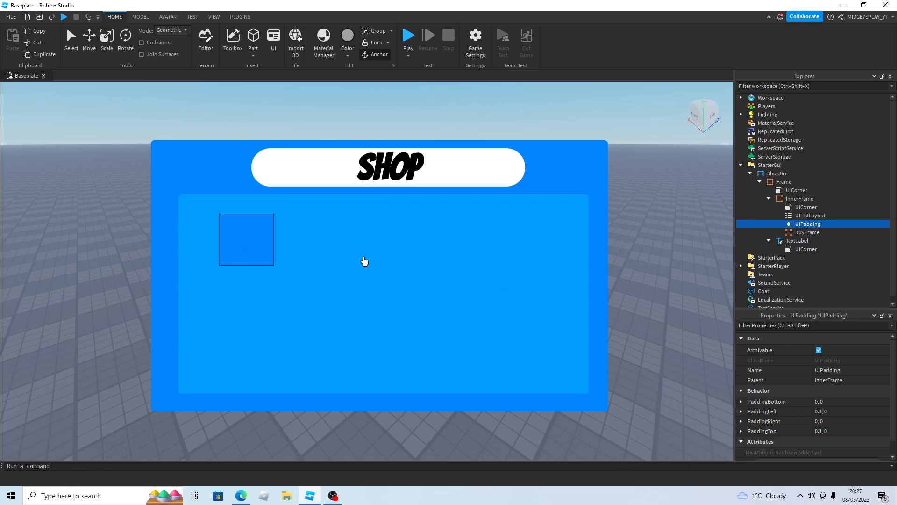
Step: Set the UIPadding's PaddingLeft to 0.075, 0
left_click(806, 217)
left_click(801, 226)
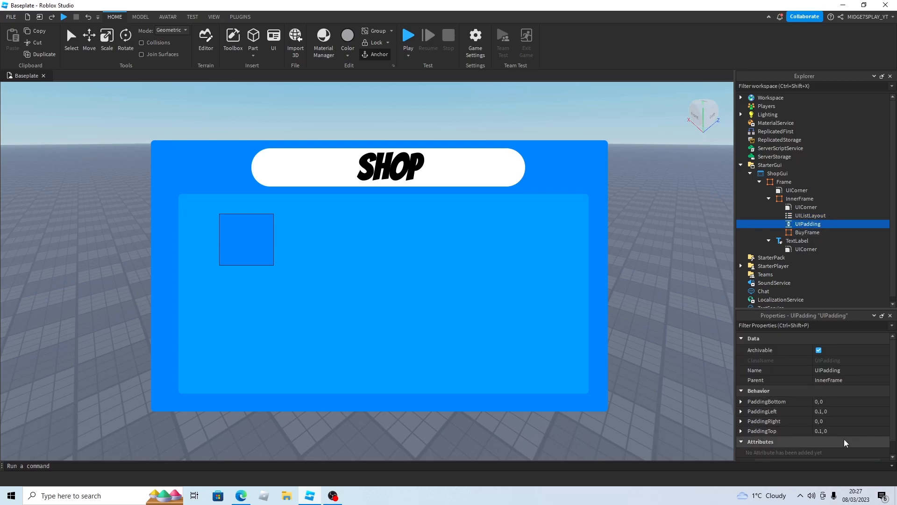
left_click(821, 411)
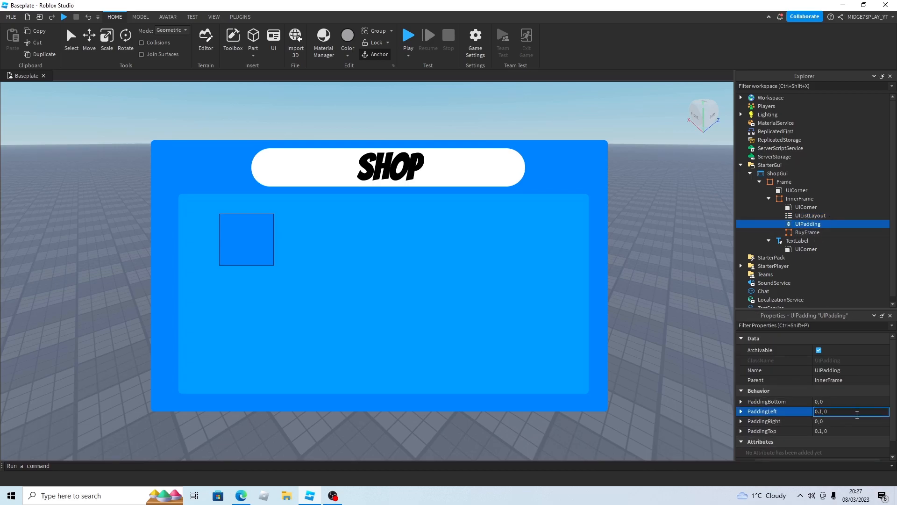
type("75")
key("Return")
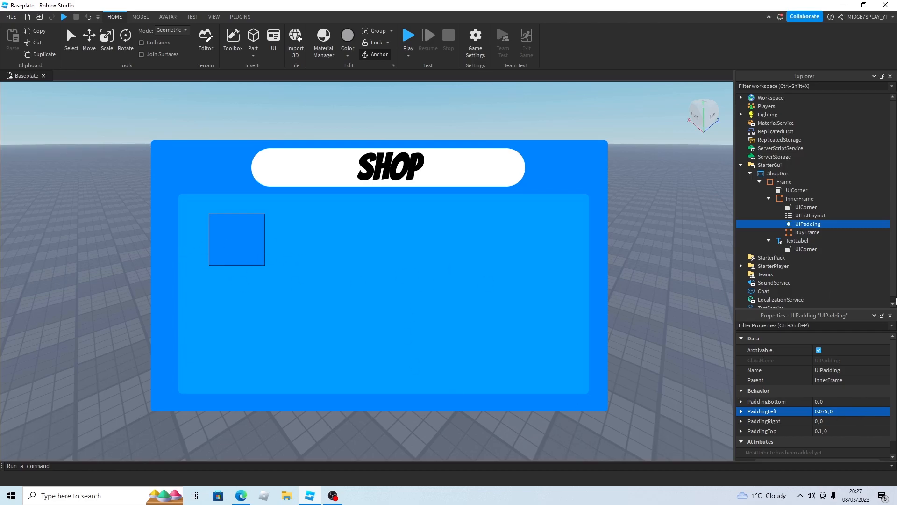
Step: Duplicate the BuyFrame inside the InnerFrame
left_click(810, 215)
left_click(797, 240)
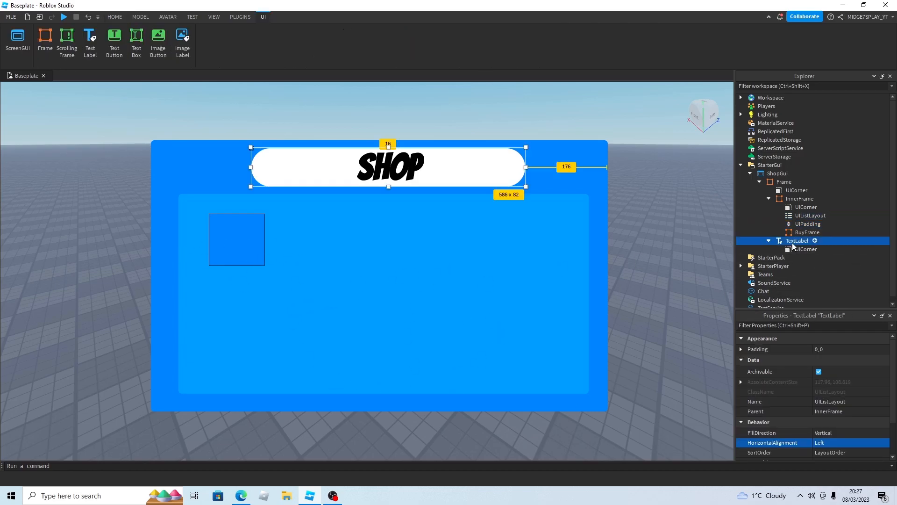
left_click(199, 237)
left_click(226, 245)
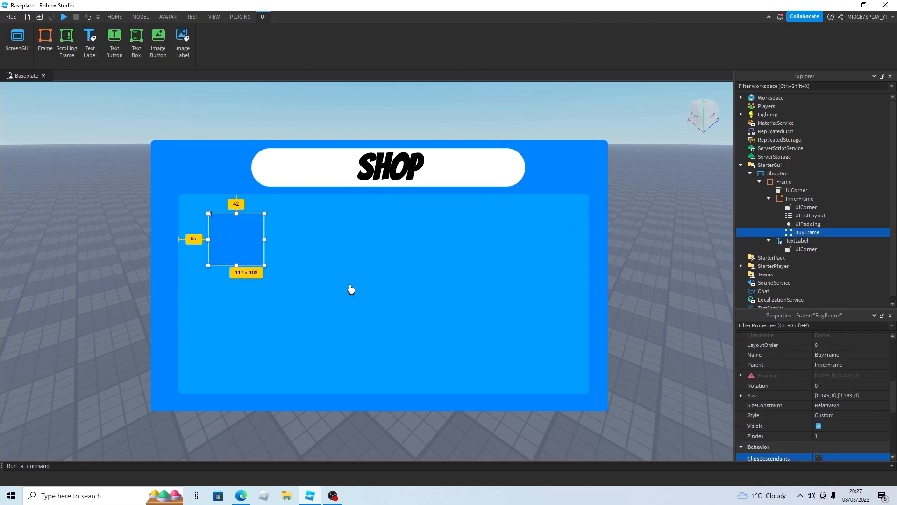
key("ctrl+d")
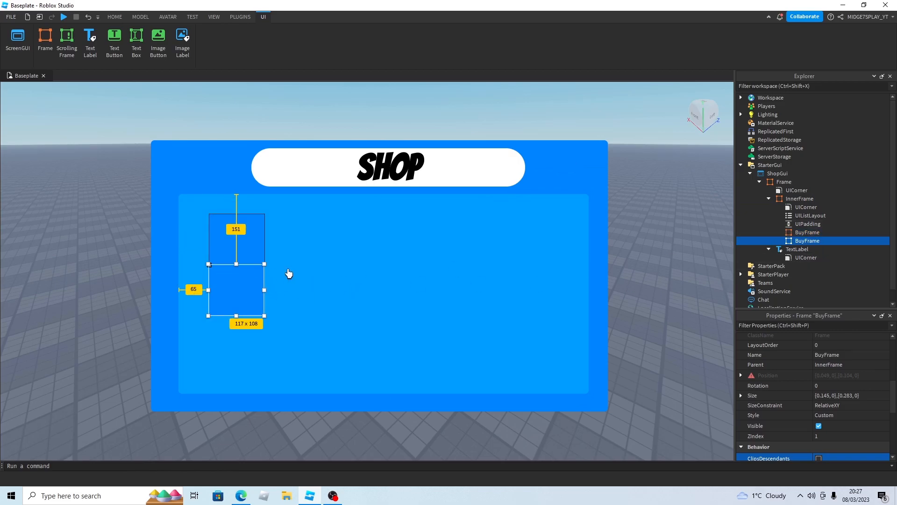
Step: Set the UIListLayout's Padding to 0.1, 0
left_click(799, 200)
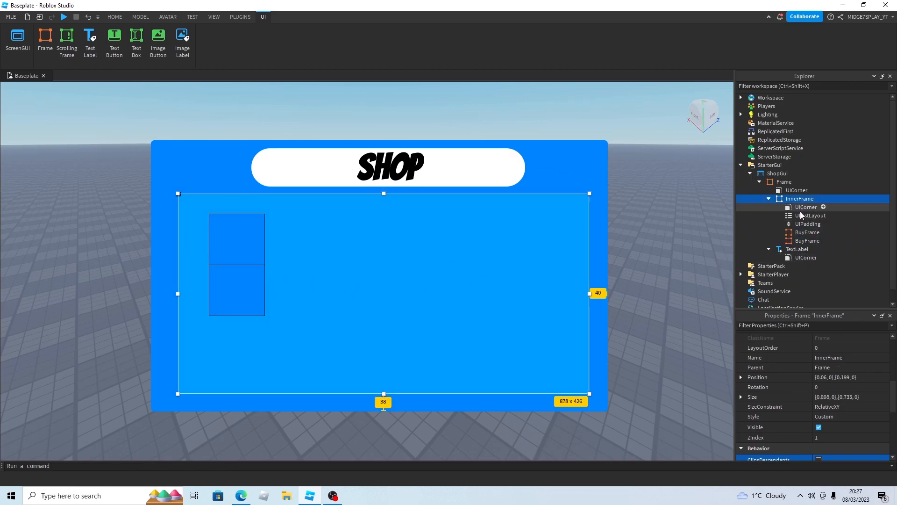
left_click(806, 216)
scroll(836, 354, "up", 2)
left_click(824, 348)
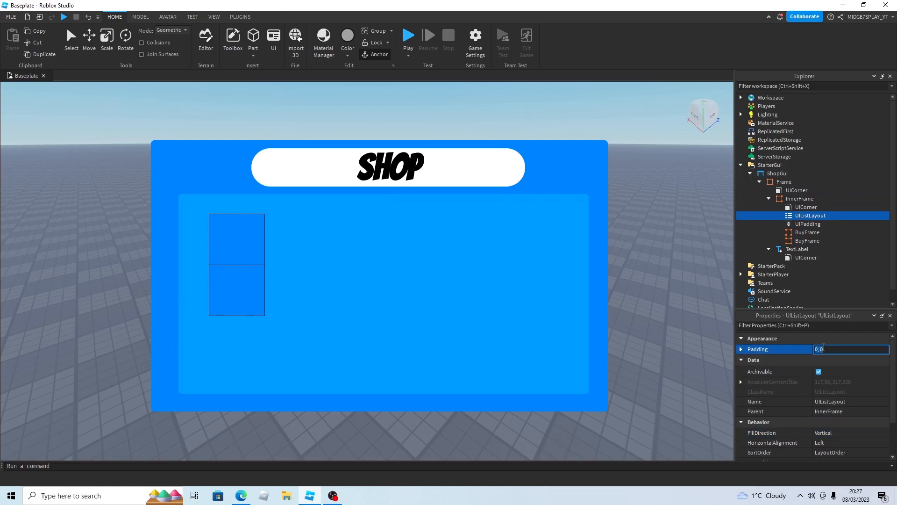
key("BackSpace")
key("Return")
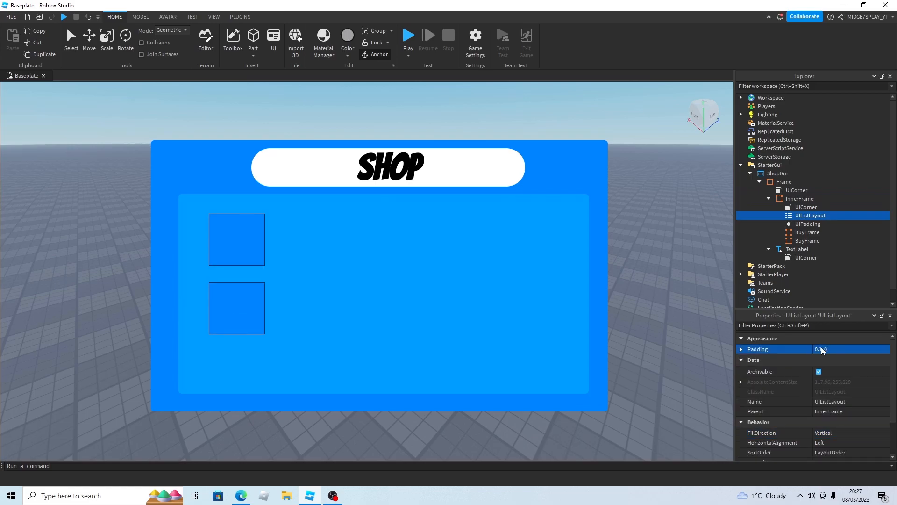
Step: Change the UIListLayout's FillDirection to Horizontal
scroll(830, 383, "down", 2)
left_click(832, 385)
left_click(821, 397)
Step: Duplicate the second BuyFrame to fill out the row and set the UIListLayout's Padding to 0.05, 0
left_click(361, 244)
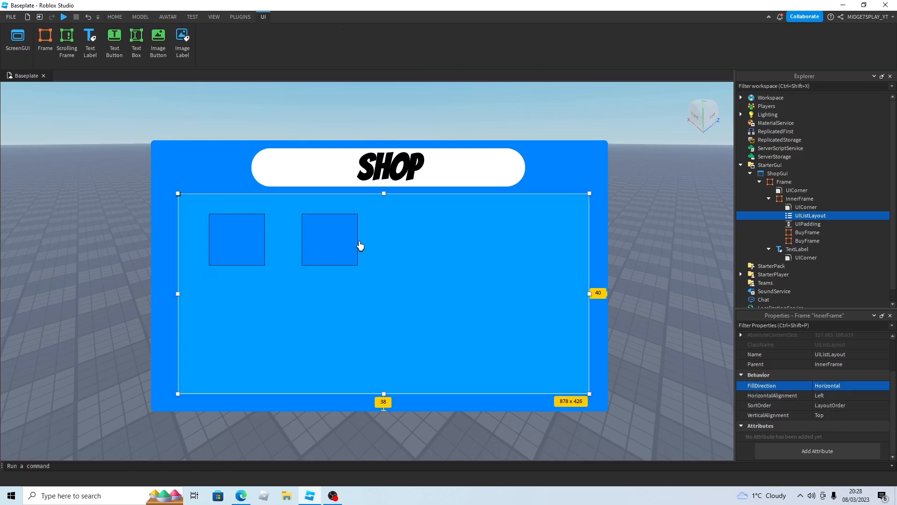
left_click(343, 244)
key("ctrl+d")
key("ctrl+d")
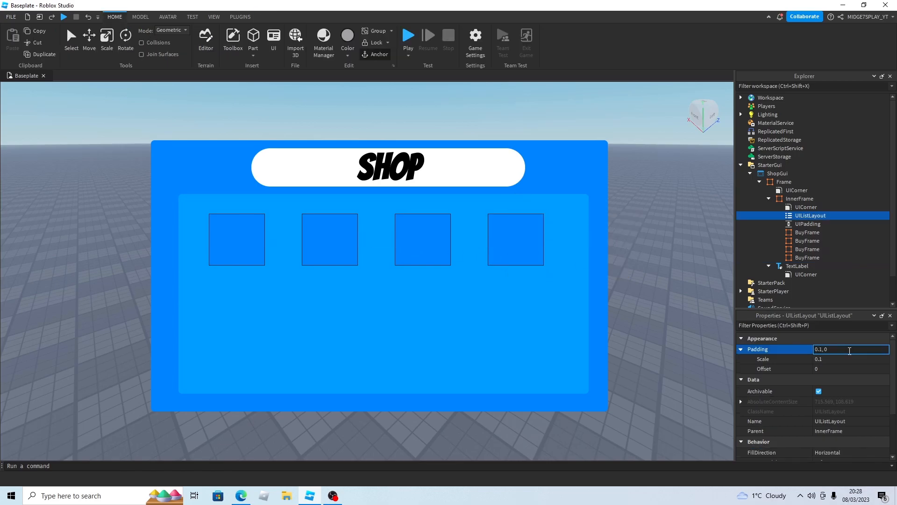
type("05")
key("Return")
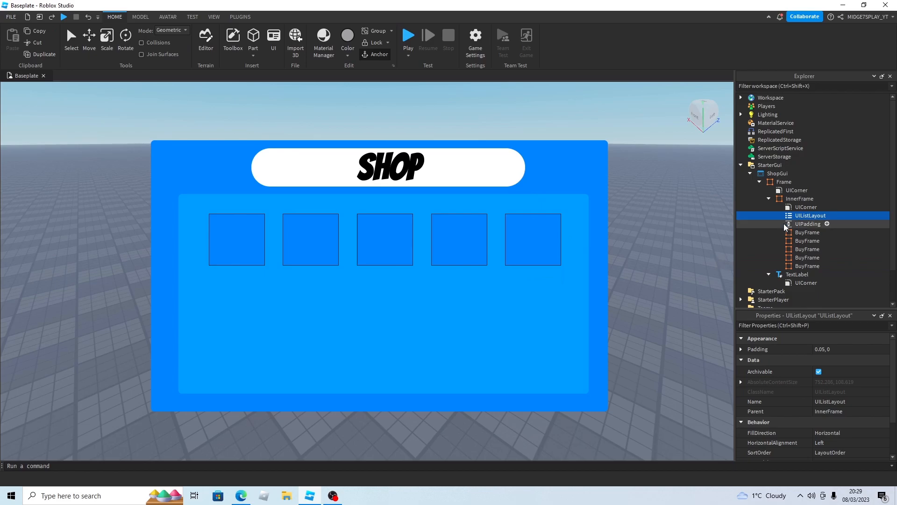
Step: Delete all BuyFrames except the first and stretch the remaining one downward to about 117 x 174
left_click(789, 230)
left_click(797, 242)
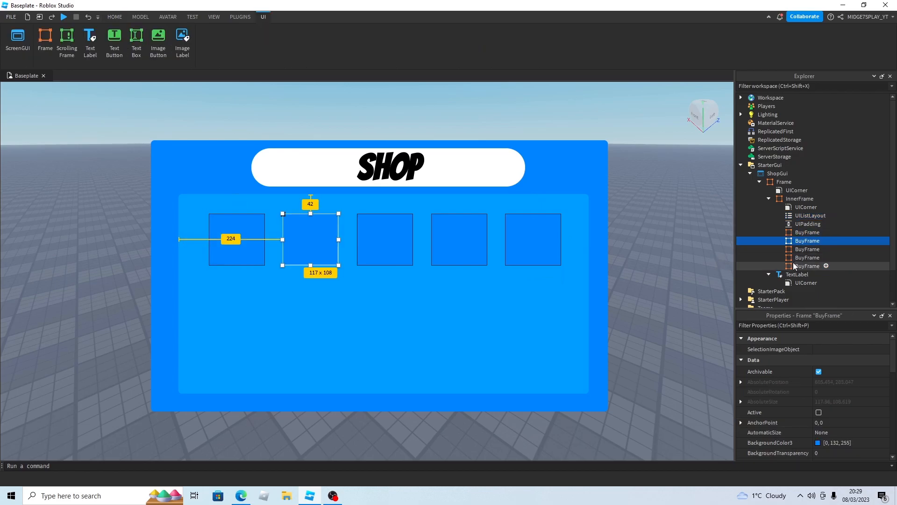
left_click(795, 266, "shift")
key("Delete")
left_click(796, 233)
left_click_drag(236, 270, 259, 294)
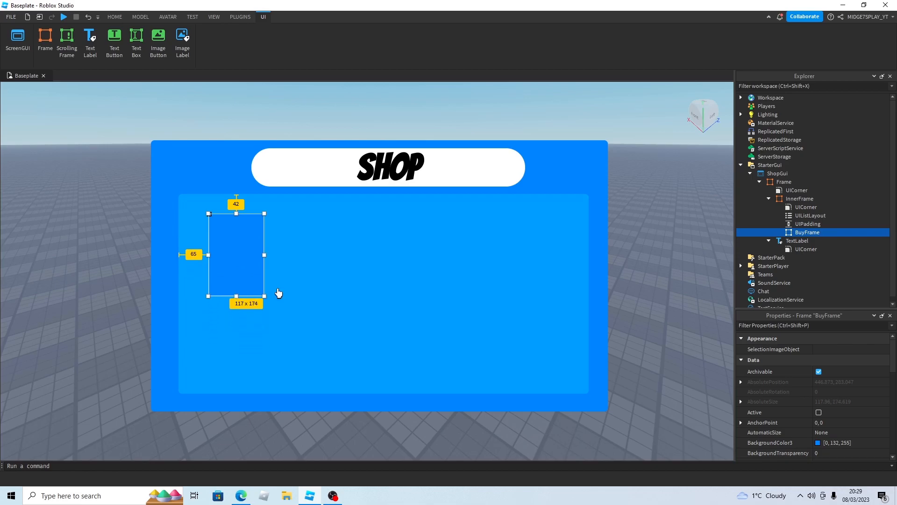
Step: Add a UICorner to the BuyFrame and select it
left_click(825, 232)
type("uic")
key("Return")
left_click(815, 240)
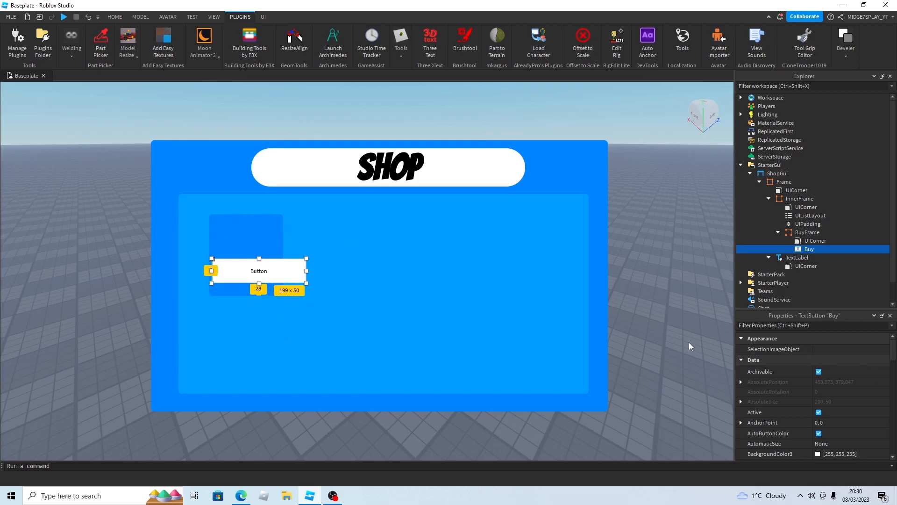
Step: Set the Buy button's background colour to dark green (44, 166, 0)
scroll(785, 369, "down", 1)
left_click(817, 419)
left_click(516, 166)
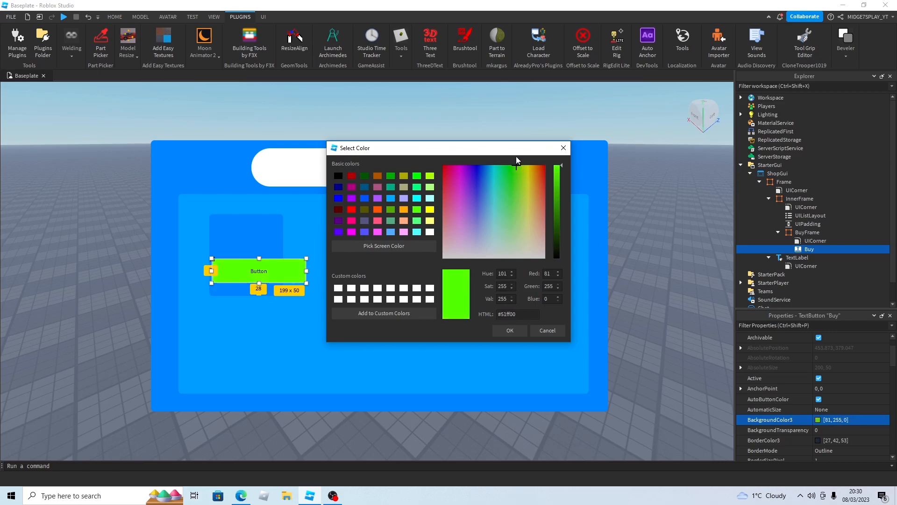
left_click(557, 197)
left_click(510, 330)
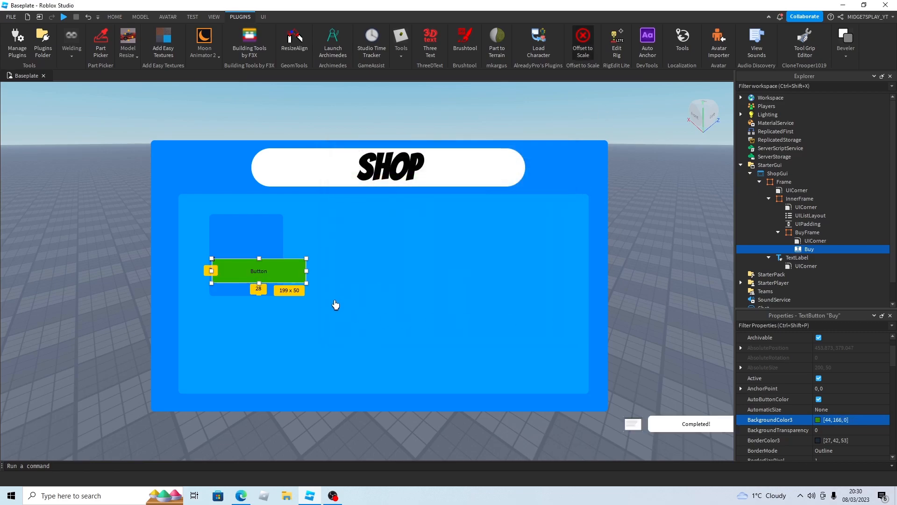
Step: Narrow the Buy button to about 131 x 50 so it fits within the BuyFrame
left_click_drag(307, 271, 275, 270)
scroll(889, 388, "down", 3)
scroll(875, 365, "down", 10)
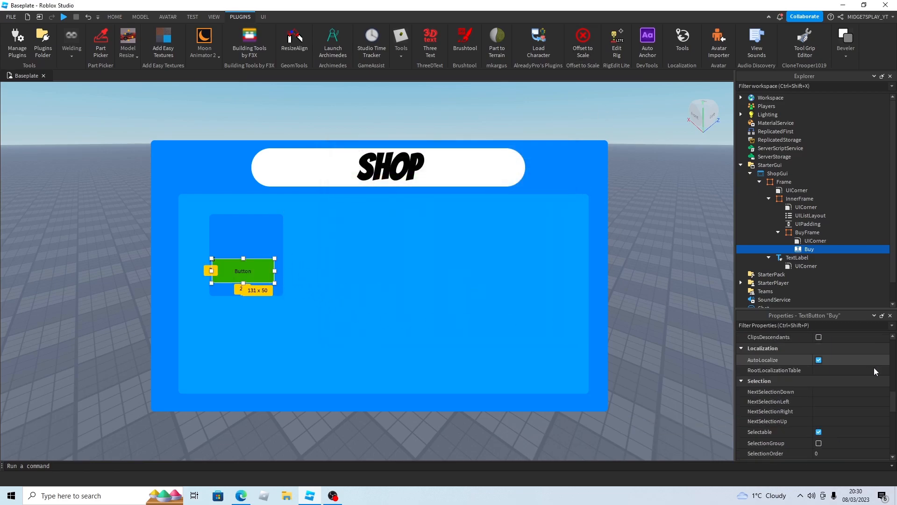
Step: Scale the Buy button's text to fit and set it to R$10
left_click(818, 340)
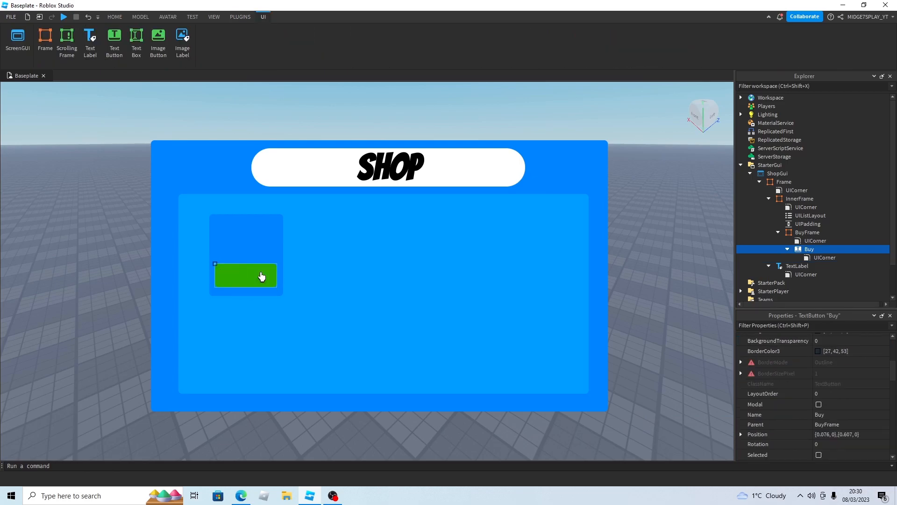
type("10")
key("BackSpace")
key("BackSpace")
key("BackSpace")
type("R$10")
left_click(322, 268)
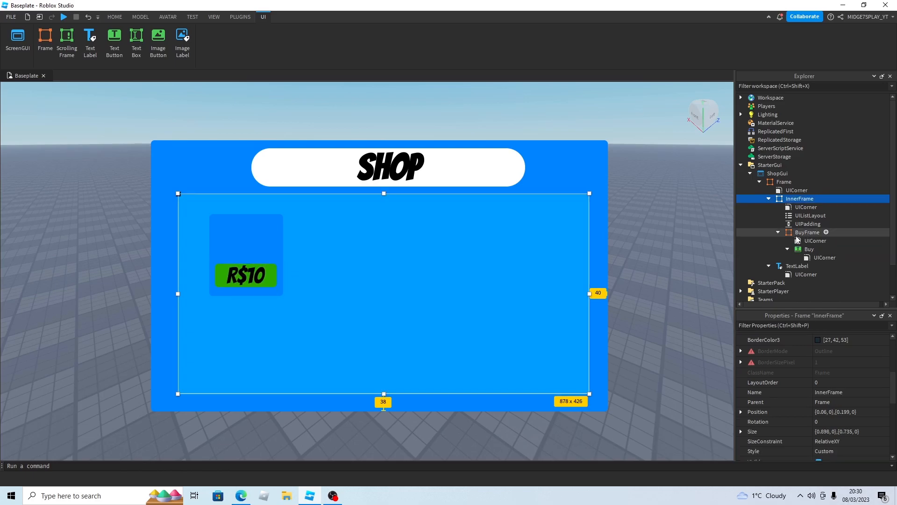
Step: Rename the BuyFrame as BuyFrame1k
left_click(804, 233)
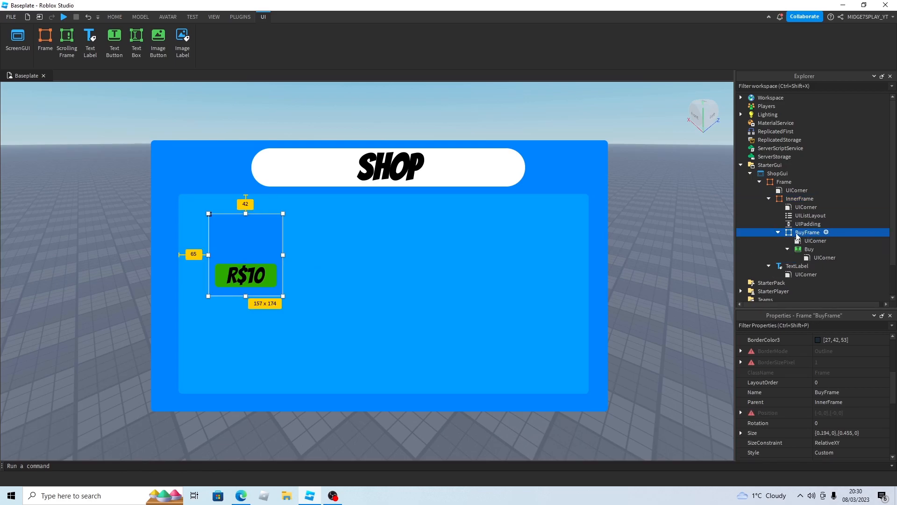
double_click(820, 233)
type("1")
left_click(810, 249)
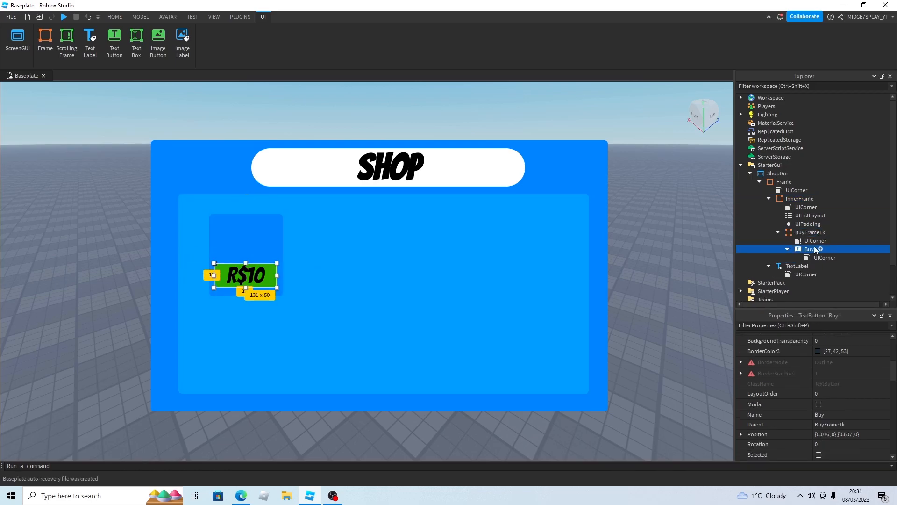
Step: Add a text label to BuyFrame1k, place it just above the Buy button and set its text to 1000 Coins
left_click(815, 232)
left_click(833, 232)
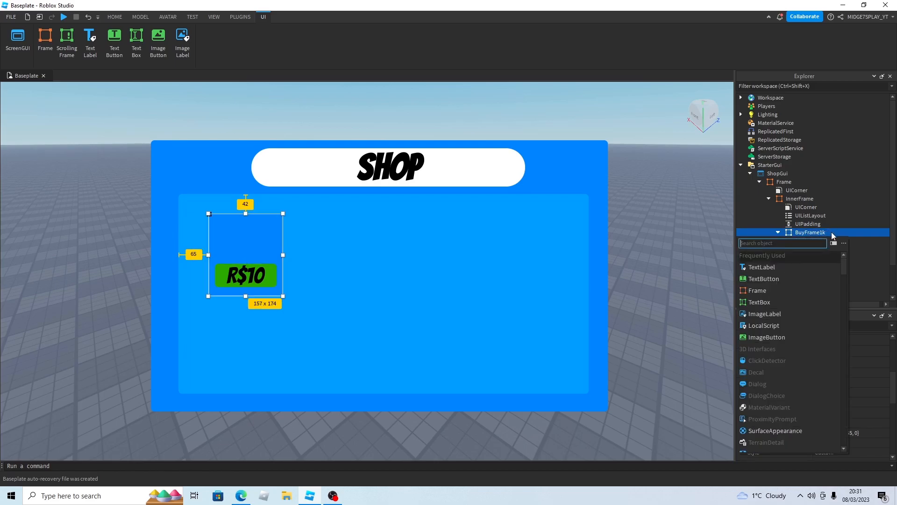
left_click(766, 267)
left_click_drag(260, 231, 261, 243)
double_click(262, 243)
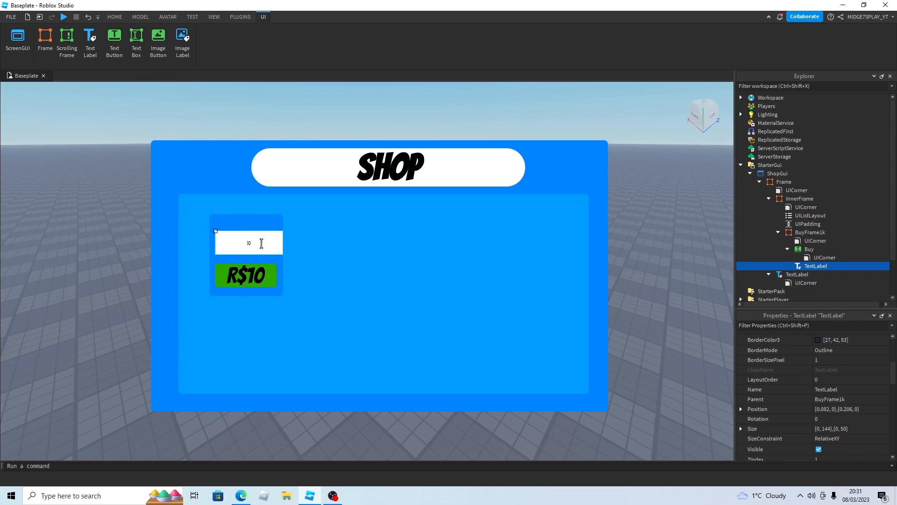
type("1000 Coins")
key("Return")
Step: Make the 1000 Coins label's background fully transparent by setting its background transparency to 1
scroll(840, 369, "down", 5)
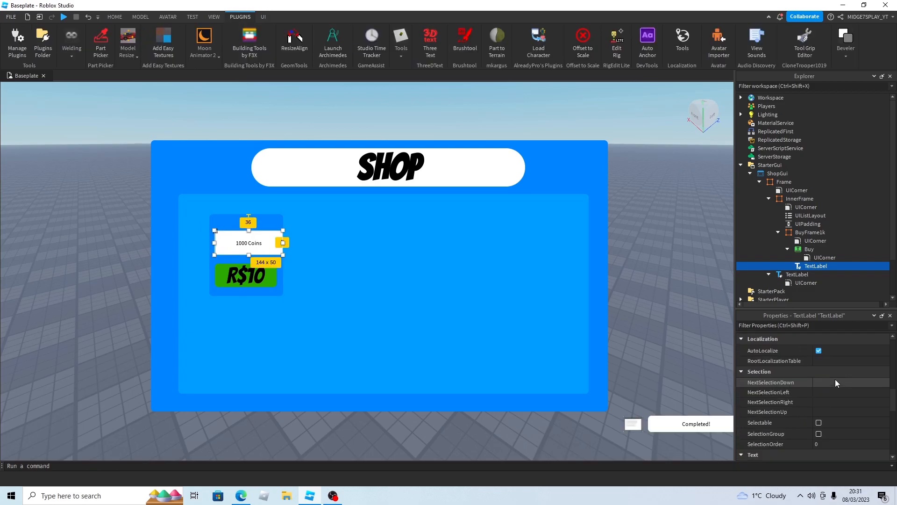
scroll(841, 377, "up", 10)
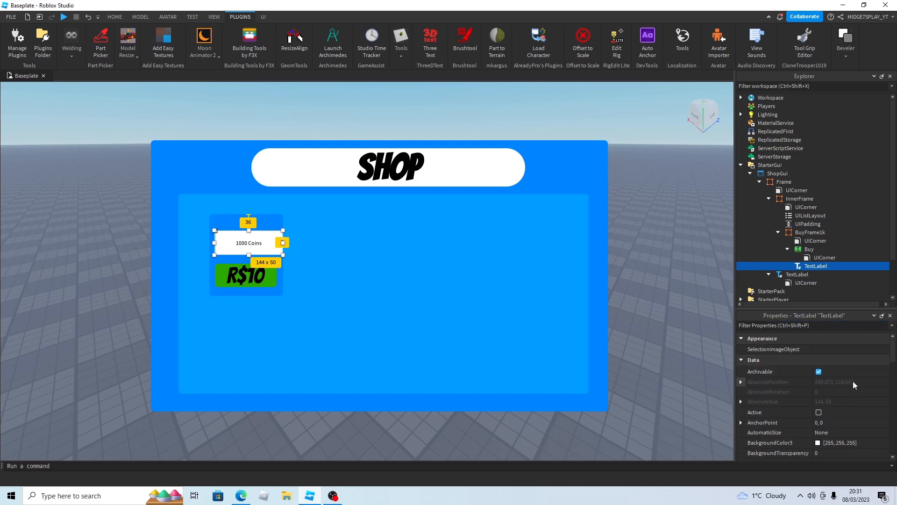
left_click(829, 451)
type("1")
key("Return")
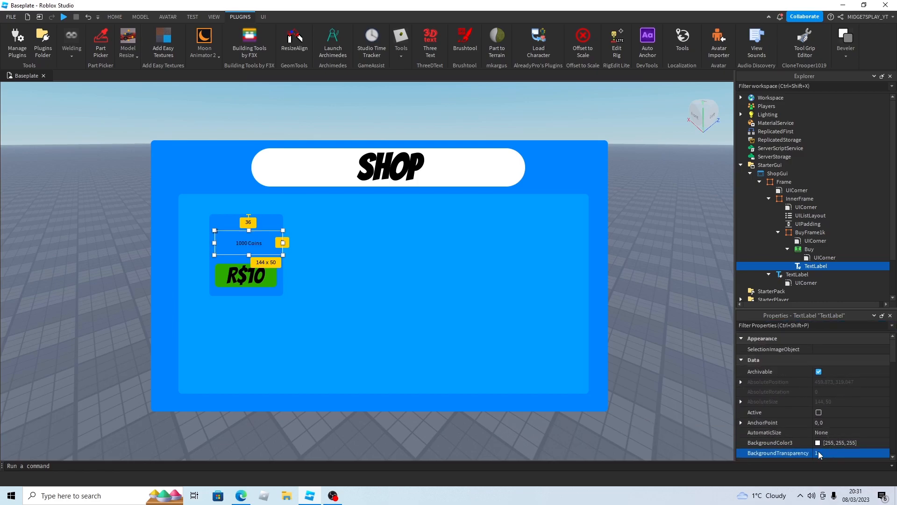
Step: Scale the 1000 Coins label's text to fit and make it bold
scroll(892, 381, "down", 10)
left_click(818, 369)
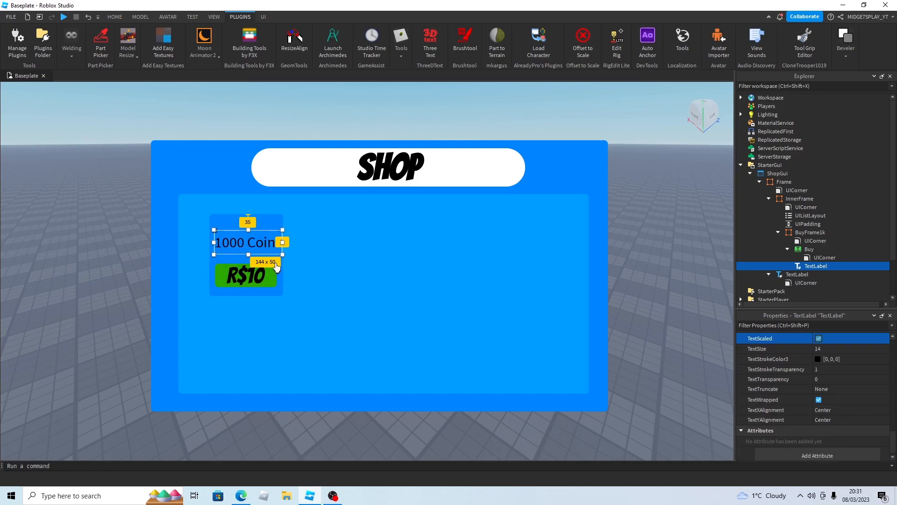
scroll(795, 378, "up", 5)
left_click(819, 399)
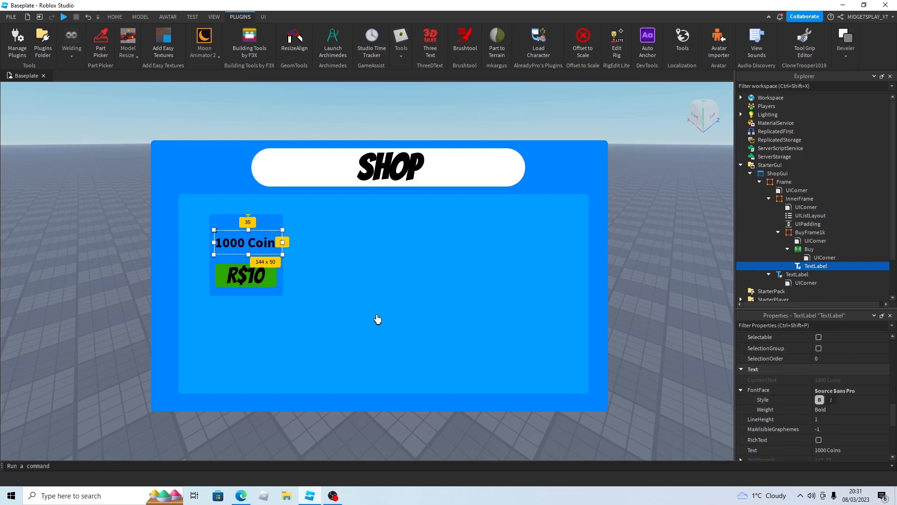
left_click(336, 253)
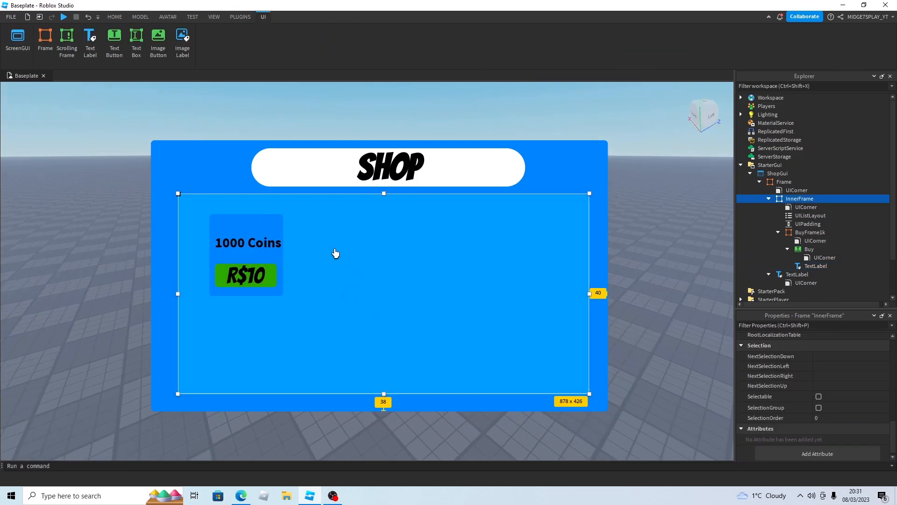
Step: Duplicate BuyFrame1k and change the copy's label to 5000 Coins and its Buy button to R$30
left_click(267, 225)
key("ctrl+d")
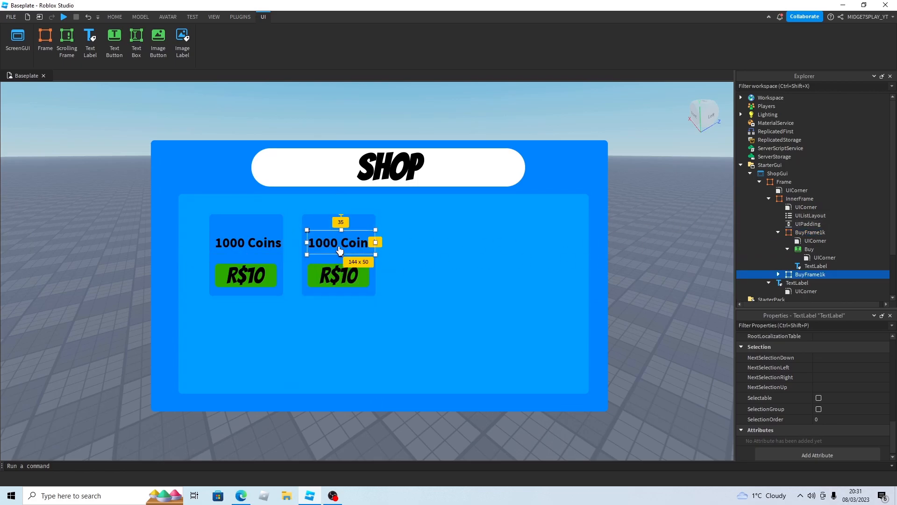
left_click(322, 244)
left_click(337, 276)
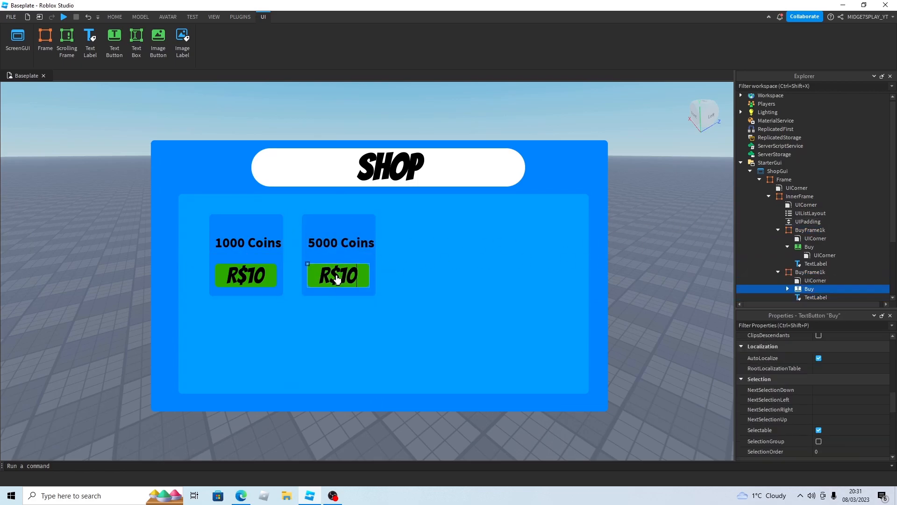
key("BackSpace")
key("BackSpace")
type("30")
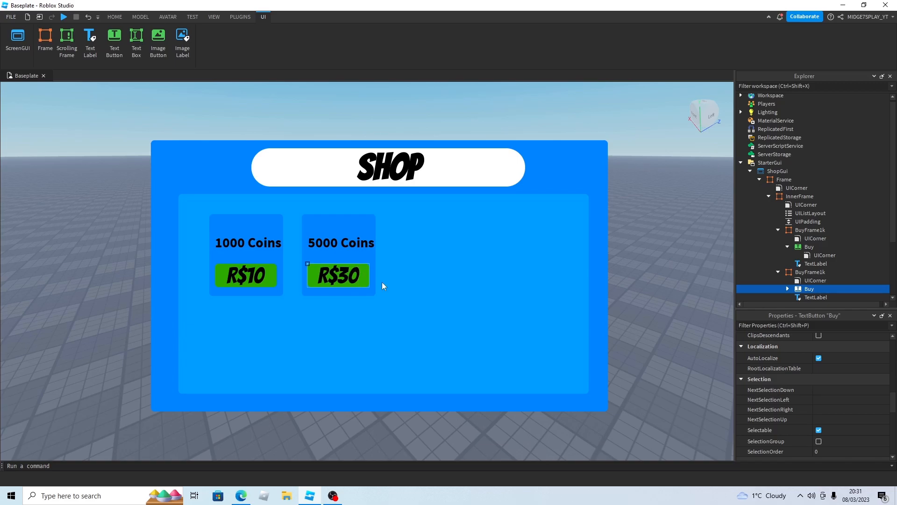
Step: Rename the frame offering 5000 Coins as BuyFrame5k
left_click(882, 272)
left_click(821, 272)
left_click(821, 271)
key("BackSpace")
type("5")
key("Return")
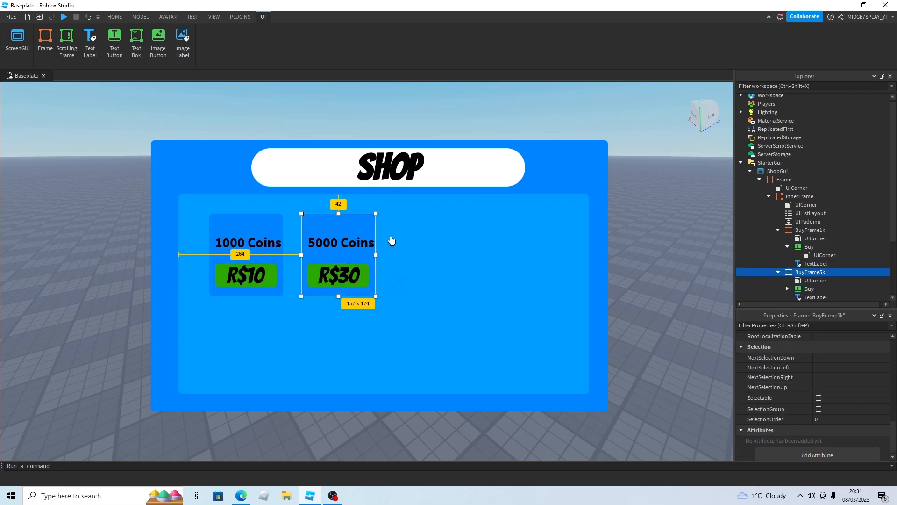
Step: Duplicate BuyFrame5k to create a third buy frame
left_click(434, 241)
left_click(345, 234)
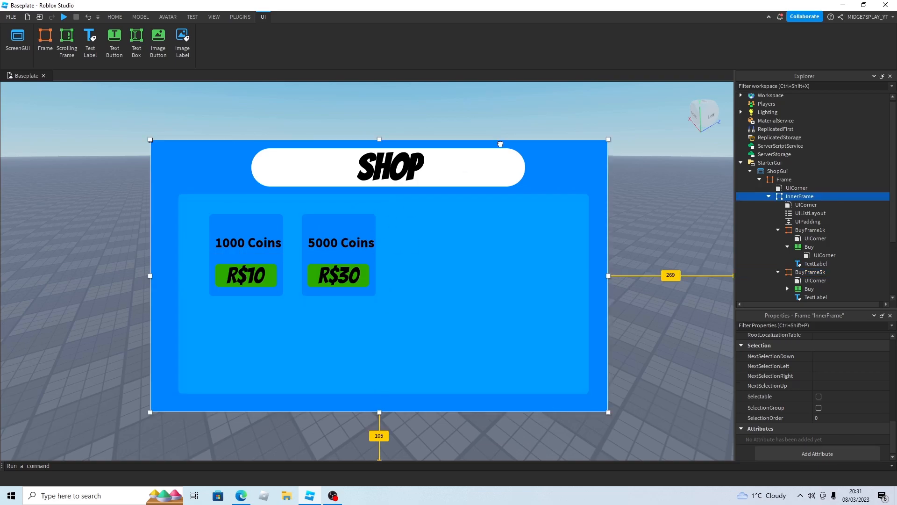
left_click(337, 243)
left_click(344, 227)
left_click(367, 226)
left_click(778, 264)
left_click(778, 221)
key("ctrl+d")
Step: Set the third buy frame's label to 50000 Coins and its Buy button to R$150
left_click(441, 245)
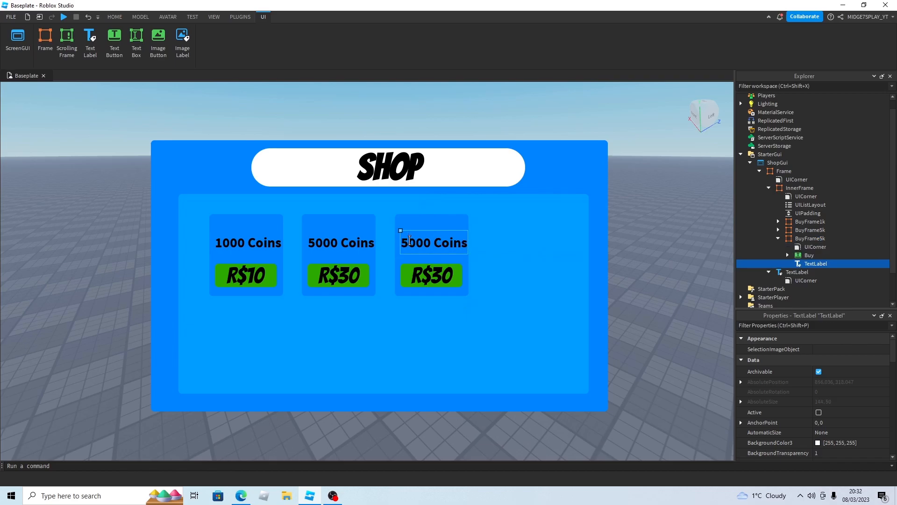
type("0")
double_click(443, 273)
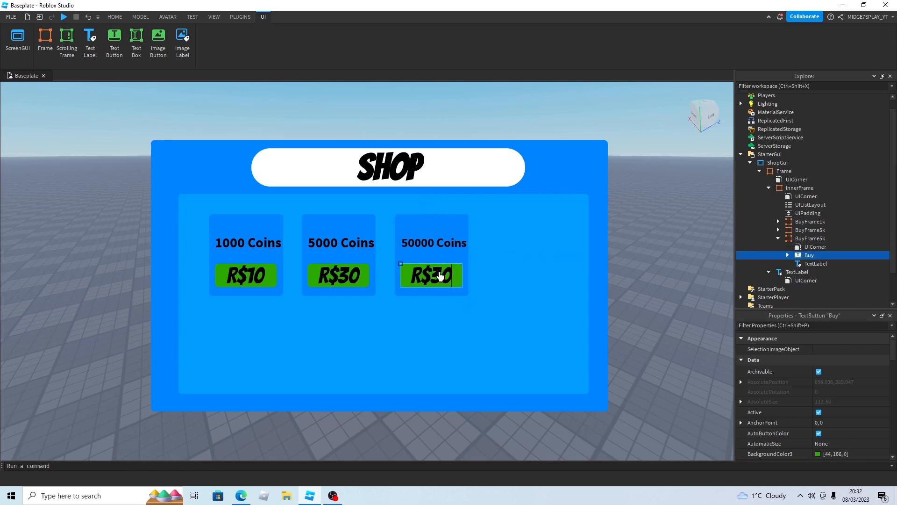
type("R$150")
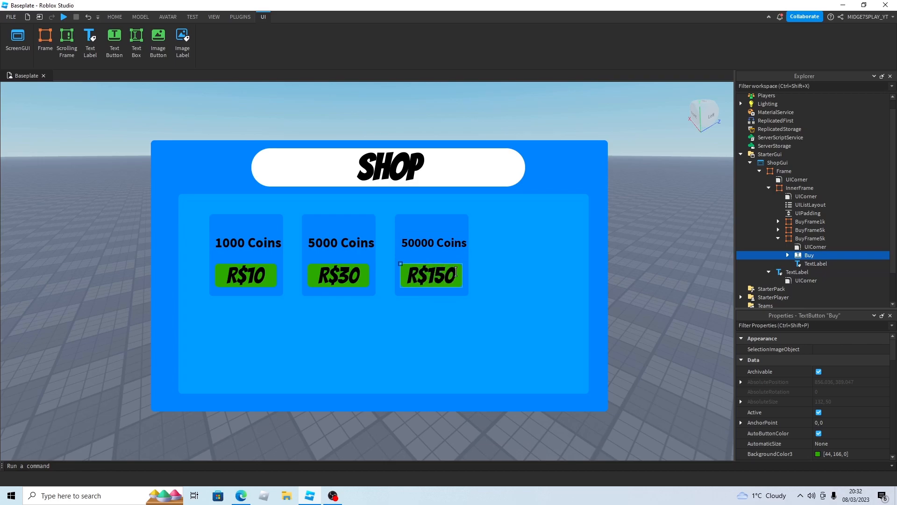
Step: Rename the frame offering 50000 Coins as BuyFrame50k
left_click(822, 239)
left_click(823, 239)
type("0")
left_click(512, 282)
Step: Duplicate BuyFrame50k and change the copy's label to 1M Coins
left_click(457, 251)
left_click(455, 230)
key("ctrl+d")
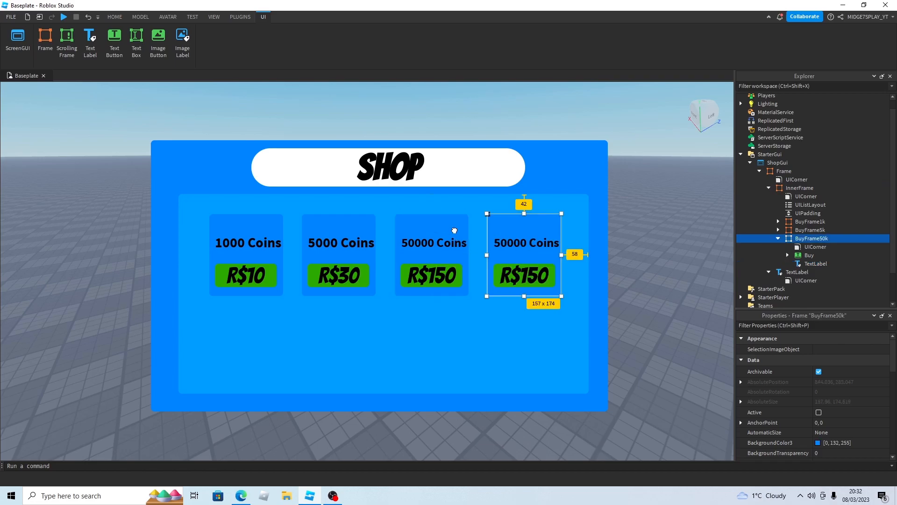
left_click(525, 238)
key("BackSpace")
key("BackSpace")
key("BackSpace")
key("BackSpace")
key("BackSpace")
type("1m")
key("BackSpace")
type("M")
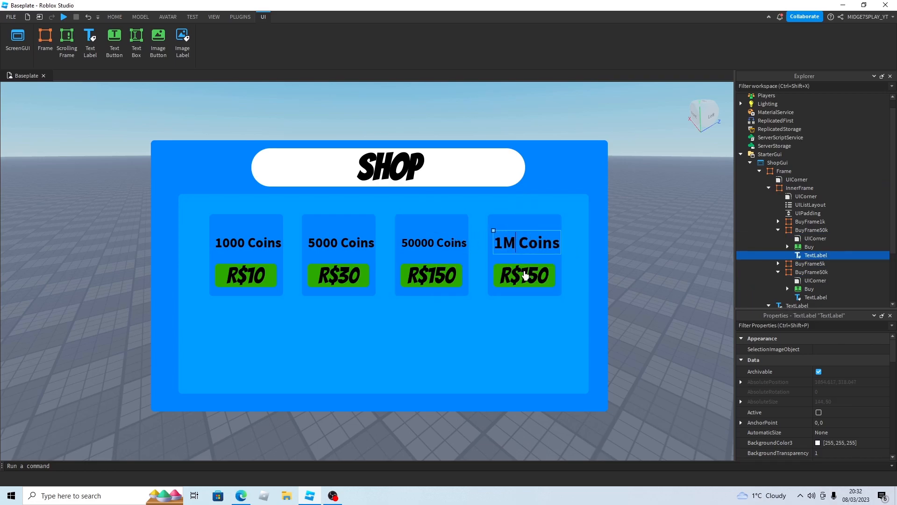
Step: Set the Buy button text of the 1M Coins frame to R$500
double_click(525, 274)
key("BackSpace")
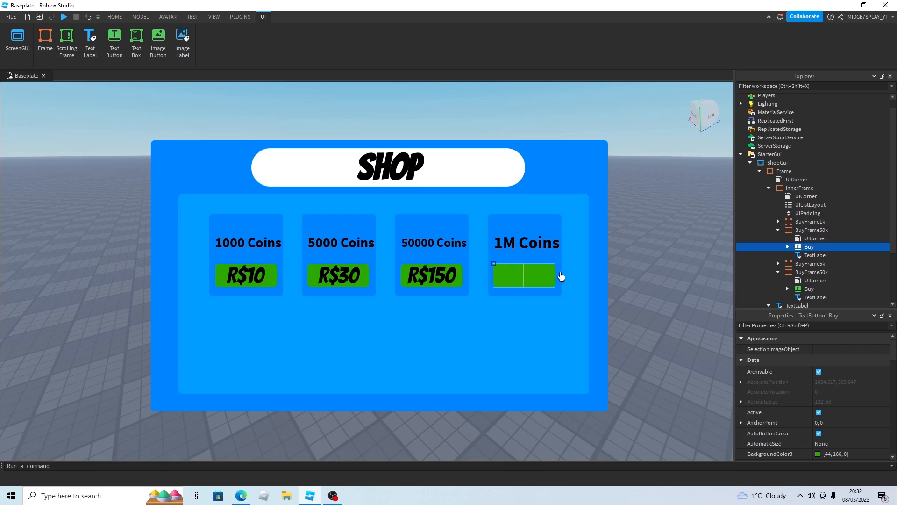
type("R$500")
left_click(478, 270)
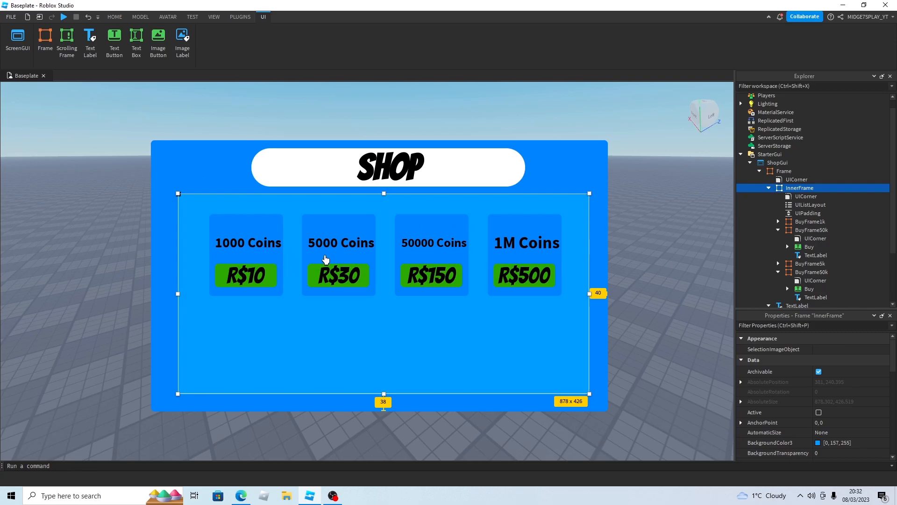
Step: Add a script to ServerScriptService and name it leaderstats
left_click(759, 171)
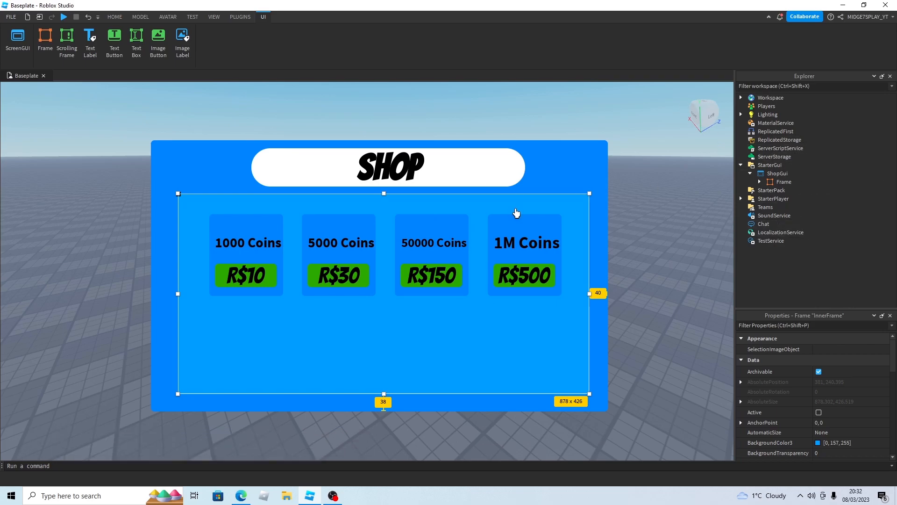
left_click(778, 148)
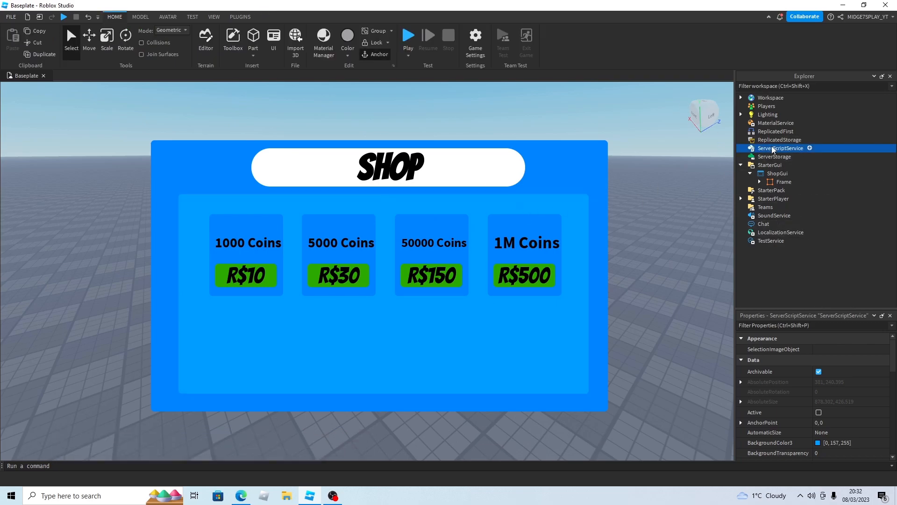
left_click(810, 148)
left_click(771, 185)
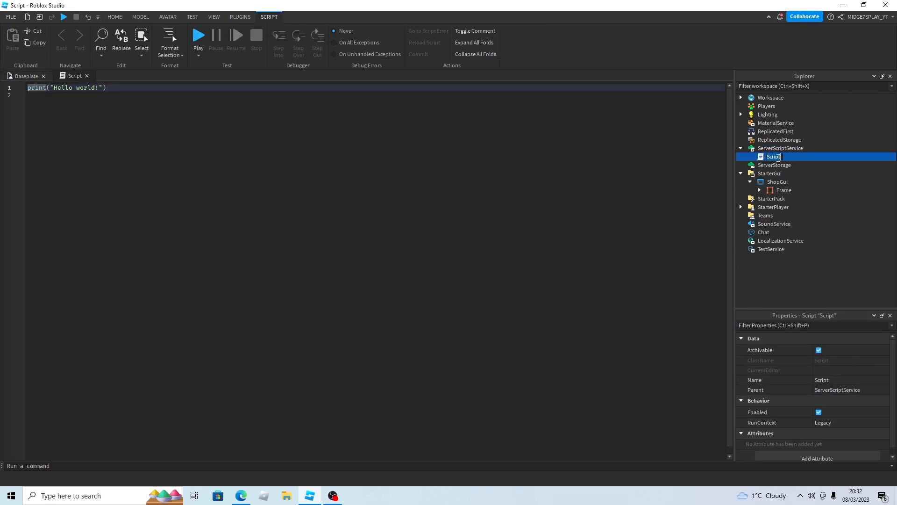
left_click(778, 158)
type("leaderstats")
Step: Replace the script's default code with game.Players.PlayerAdded:Connect(function() and open the function body
left_click(494, 155)
key("ctrl+a")
key("BackSpace")
type("game.Players.PlayerAdded")
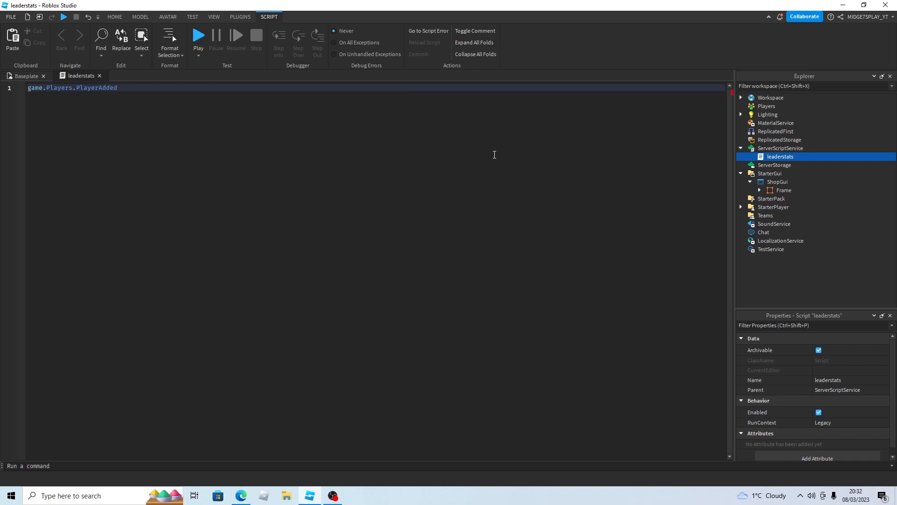
type(":Connect(function()")
key("Return")
Step: Inside the function, declare local leaderstats = Instance.new("Folder")
type("local leaderstats = Instance.")
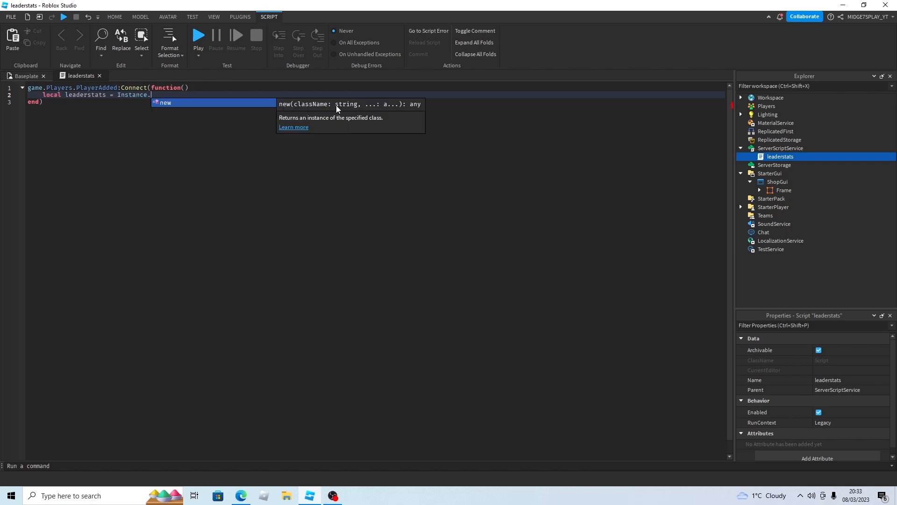
type("new(\"folder")
key("Return")
key("Right")
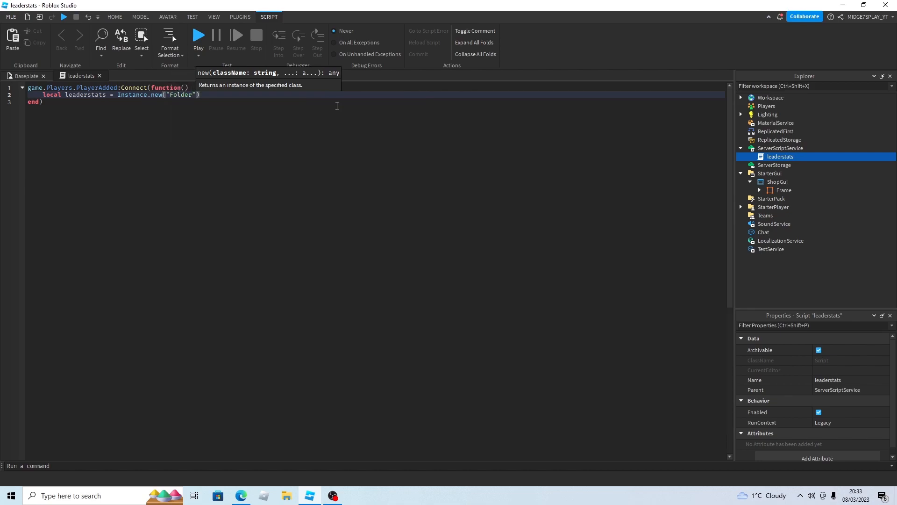
Step: Add plr as the function's parameter and pass plr as the parent of the new Folder
left_click(186, 87)
type("plr")
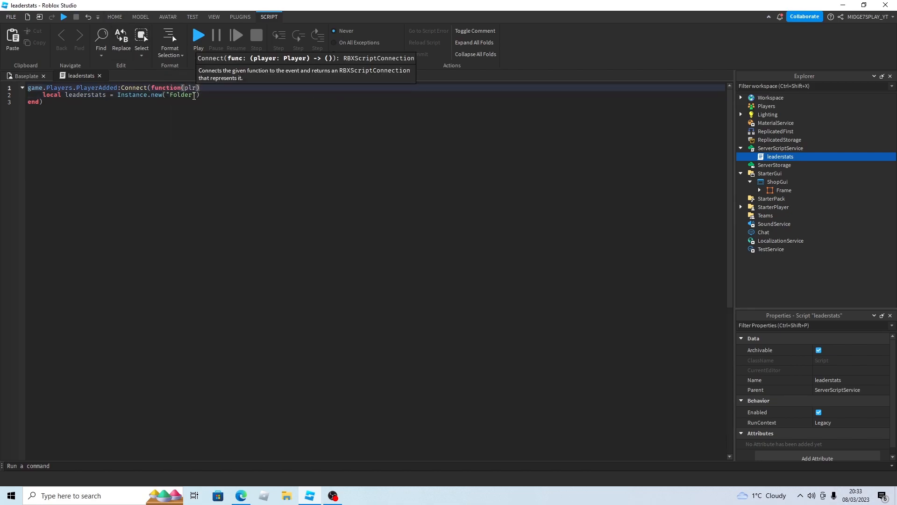
left_click(205, 96)
key("Down")
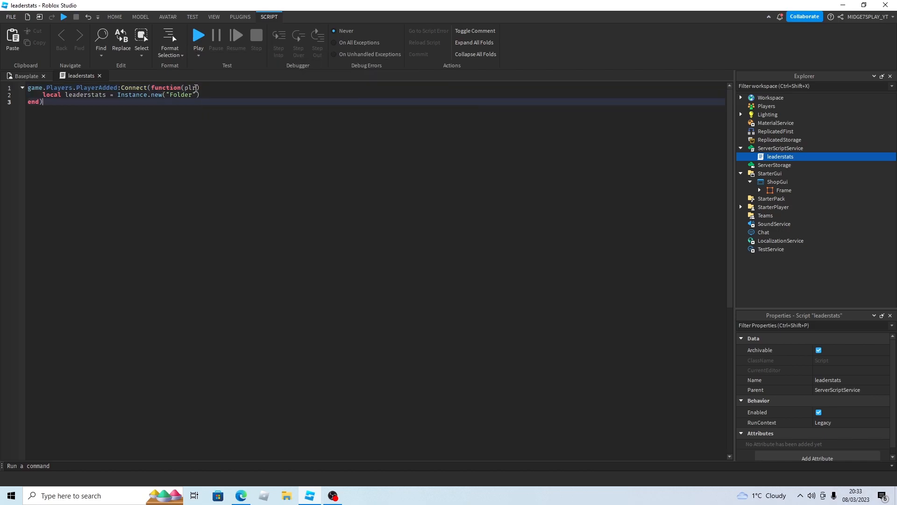
left_click(191, 87)
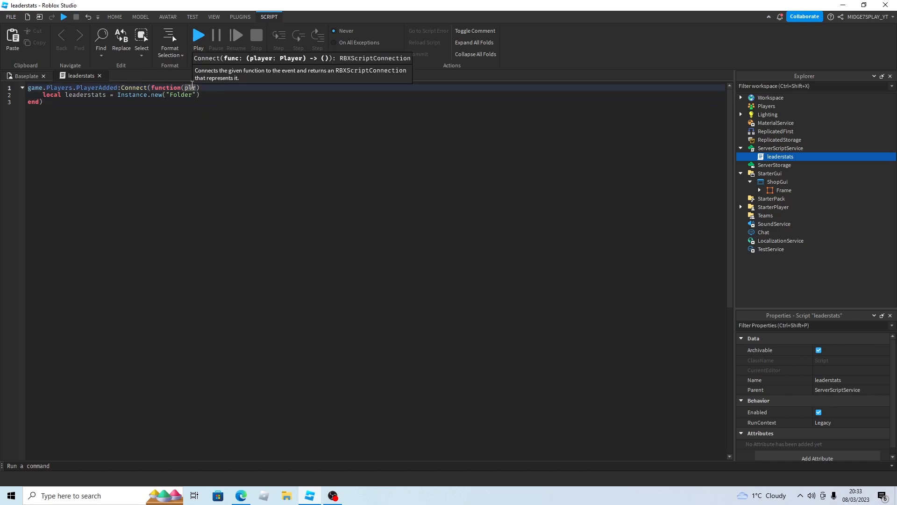
left_click(201, 95)
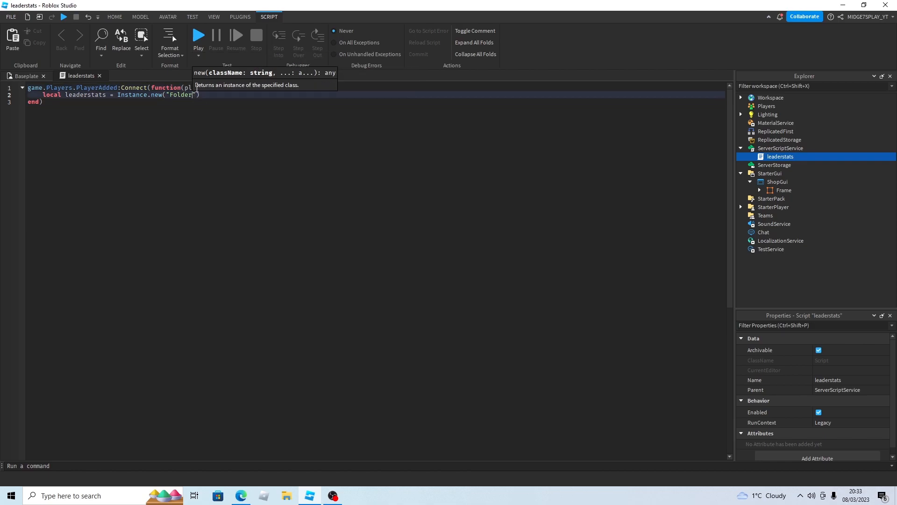
type(",plr)")
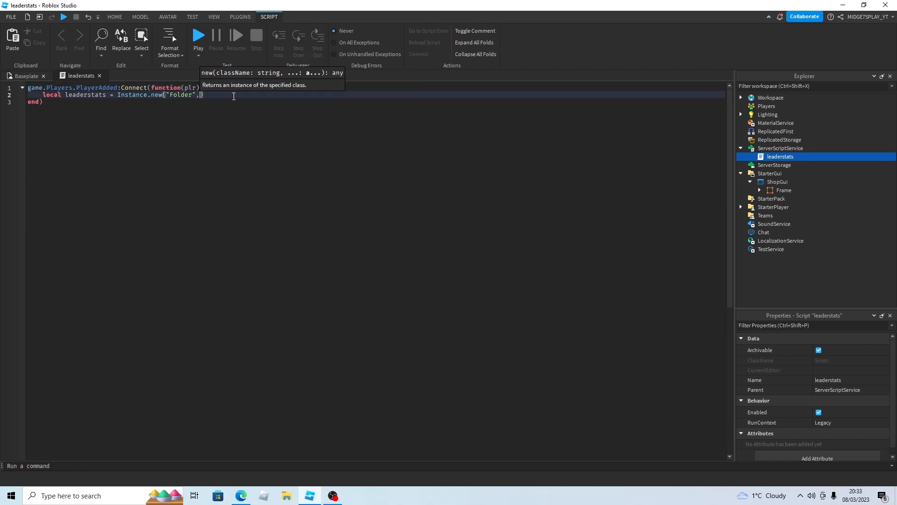
Step: Below the Folder declaration, add the line leaderstats.Name = leaderstats followed by a blank line
key("Return")
type("leaderstats.Name = leaderstats")
key("Return")
key("Return")
Step: Declare local Cash = Instance.new("IntValue",leaderstats) inside the PlayerAdded function
type("local Cash")
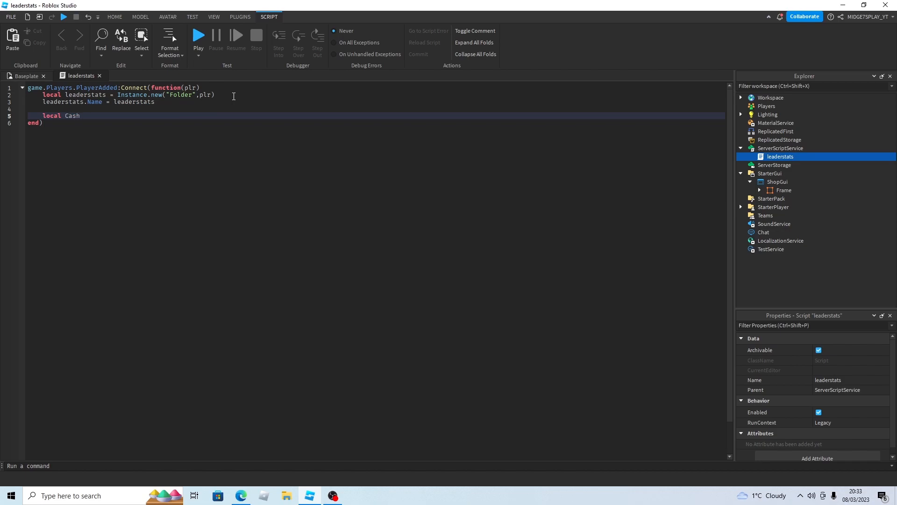
type(" = Instance.n")
type("ew(\"")
type("Int")
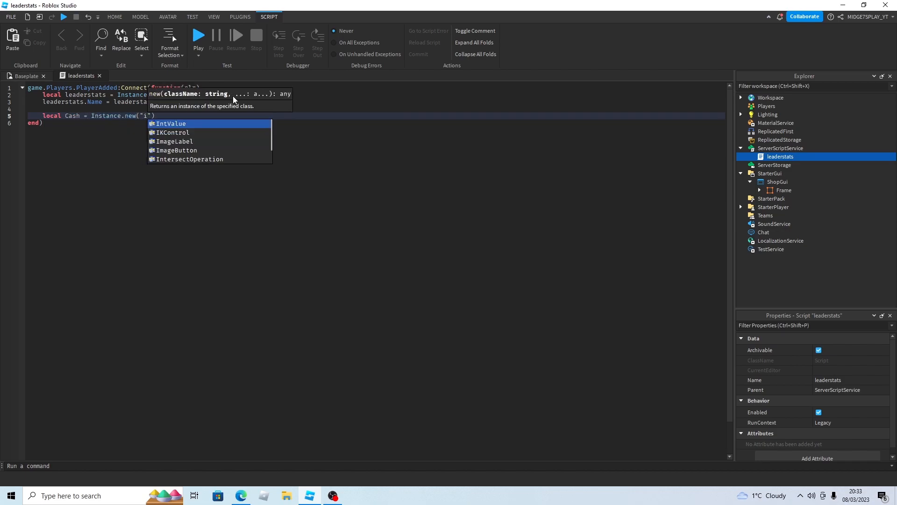
key("Tab")
key("Return")
left_click(180, 119)
type(",lead")
key("Tab")
key("End")
Step: Below the Cash declaration, add the line Cash.Name = "Cash"
key("Return")
type("l")
key("BackSpace")
type("Cash.Name = \"Cash\"")
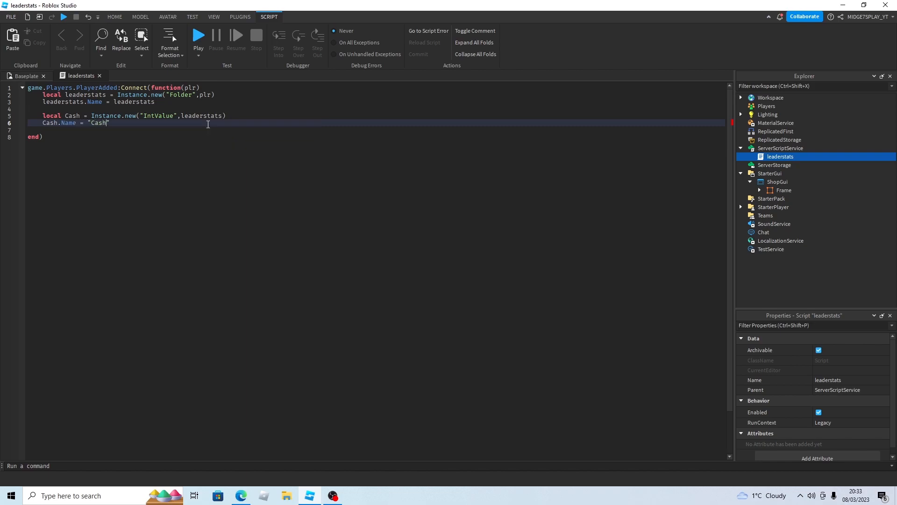
Step: Change the value assigned to leaderstats.Name to the quoted string "leaderstats"
double_click(145, 102)
type("\"Cash")
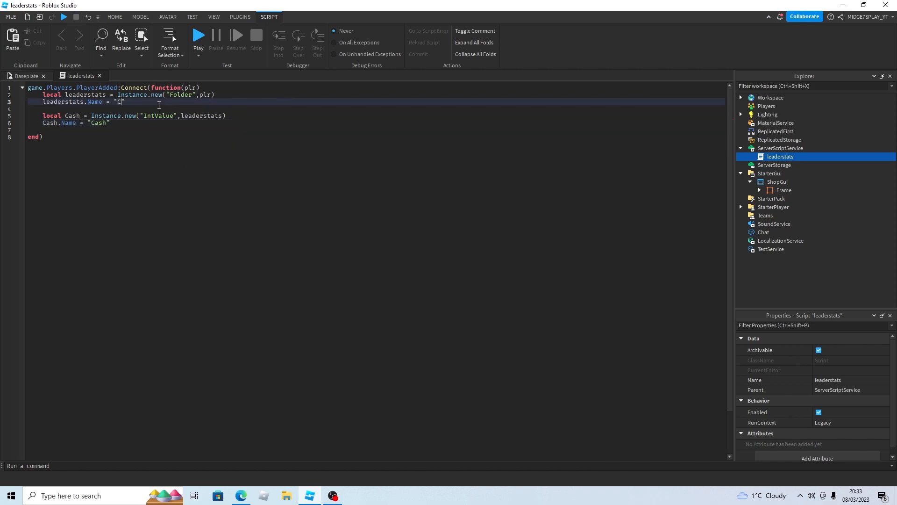
key("BackSpace")
key("BackSpace")
key("BackSpace")
key("BackSpace")
type("leaderstats")
Step: Playtest the game to check the Cash stat on the player leaderboard, and stop the test
key("F5")
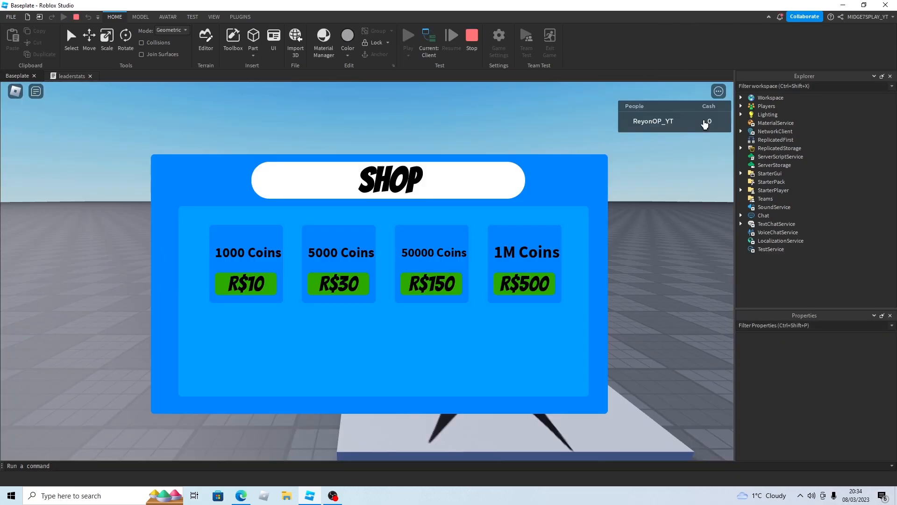
left_click(472, 37)
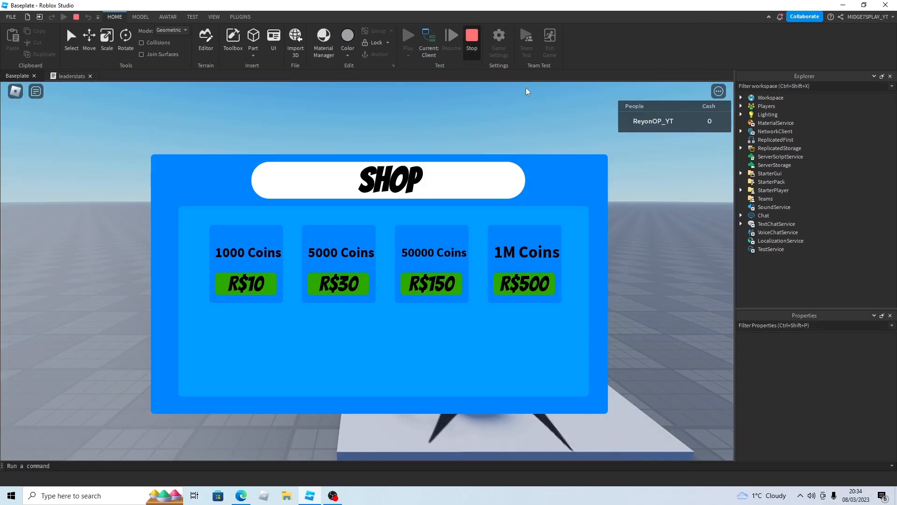
Step: Delete the 5000, 50000 and 1M coin buy frames from the shop's InnerFrame, keeping BuyFrame1k
left_click(767, 190)
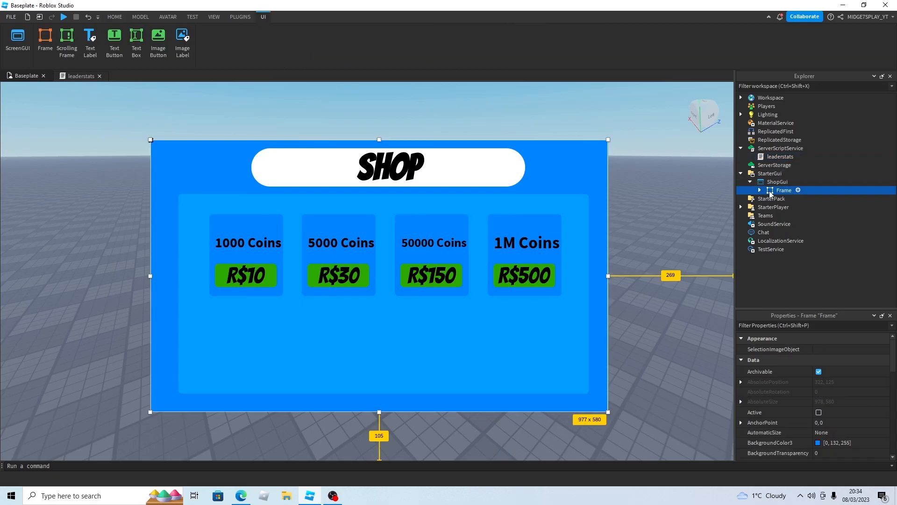
left_click(760, 190)
left_click(374, 230)
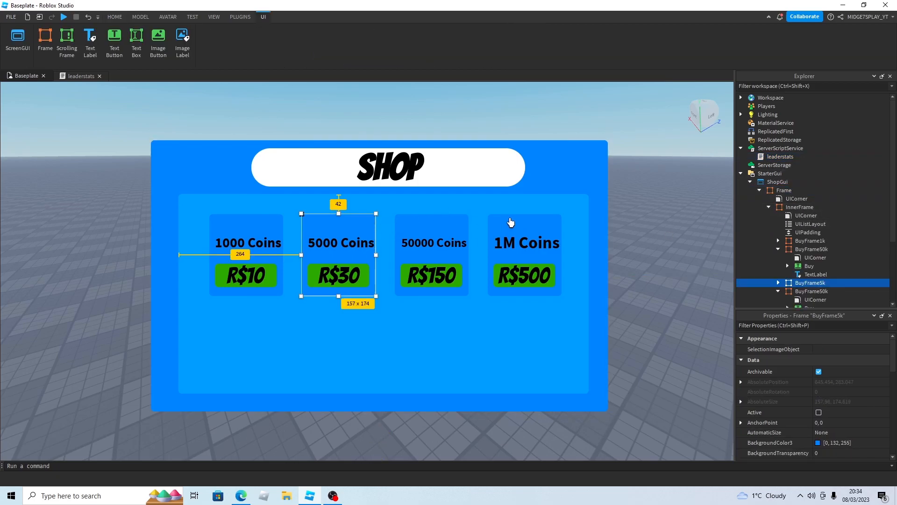
left_click(816, 243, "shift")
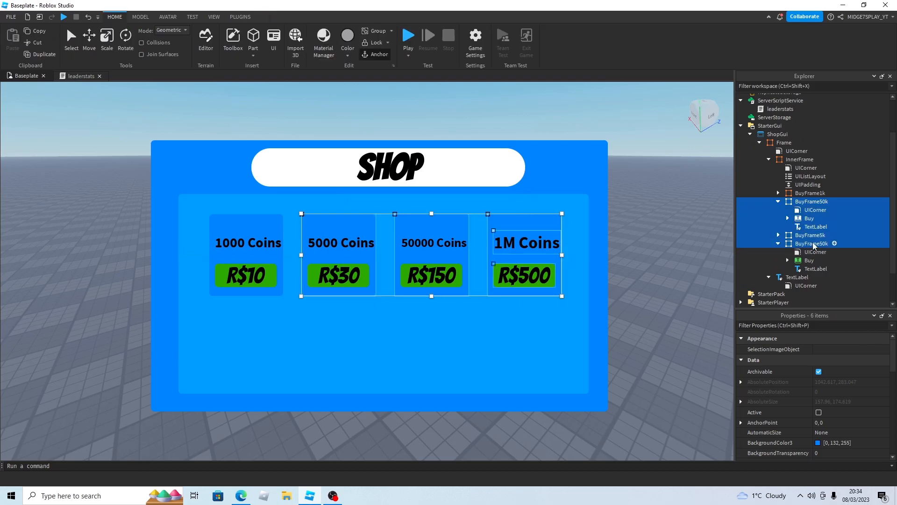
key("Delete")
Step: Expand BuyFrame1k and add a LocalScript to it
left_click(740, 220)
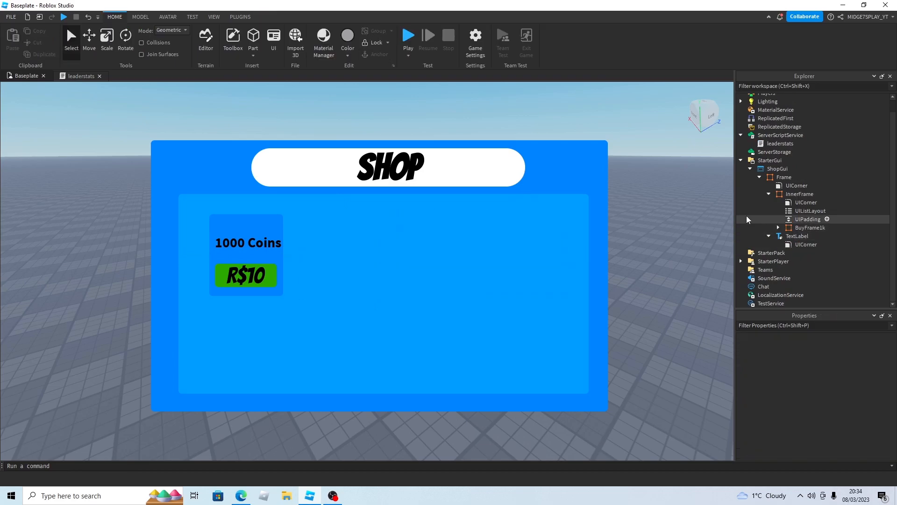
left_click(778, 228)
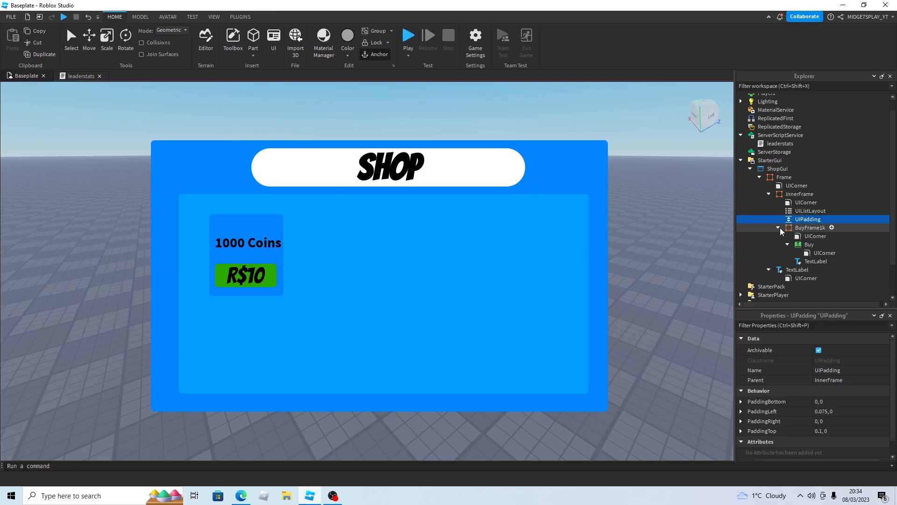
left_click(831, 227)
left_click(784, 285)
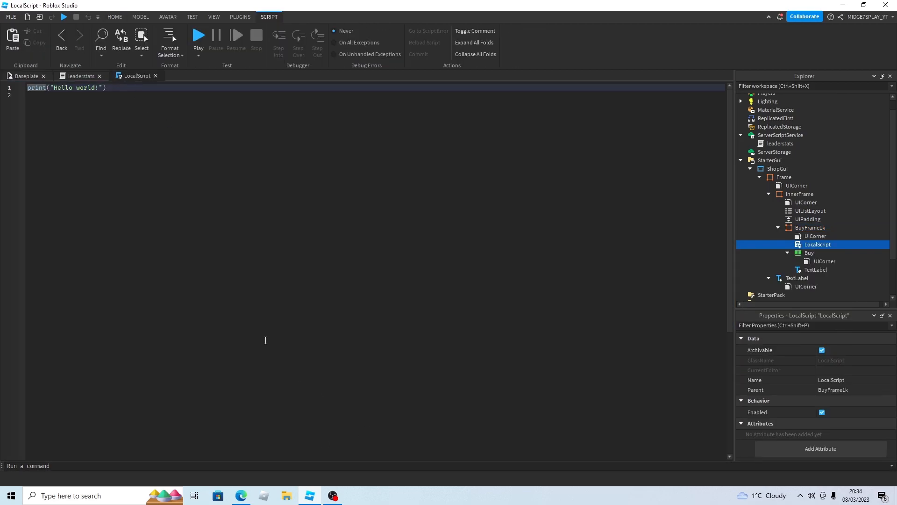
left_click(241, 496)
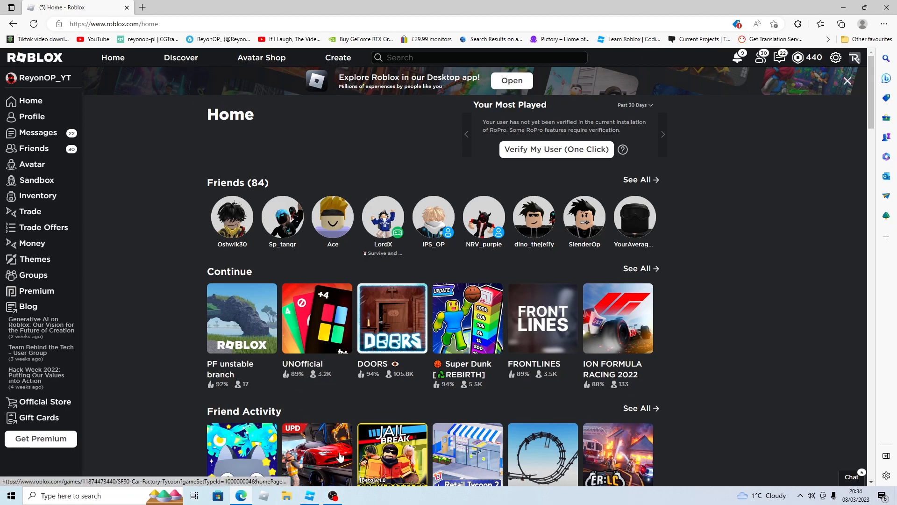
left_click(309, 495)
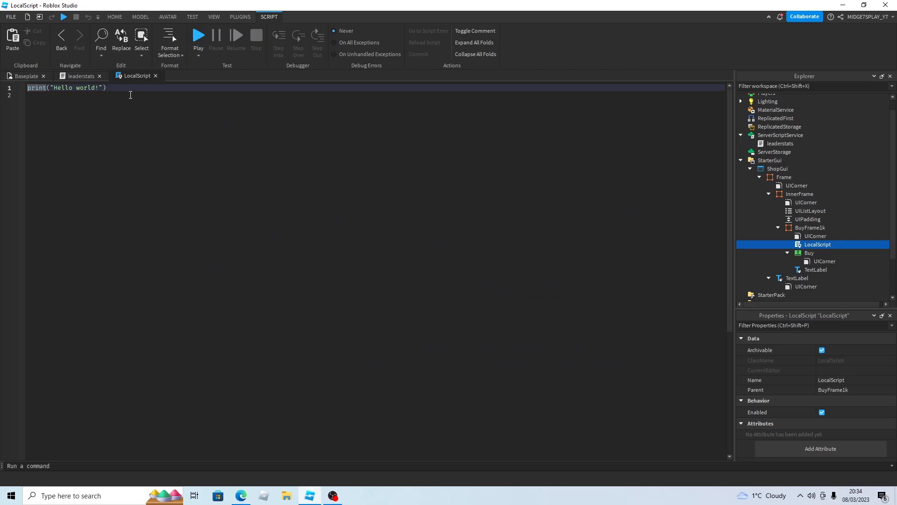
left_click(8, 19)
left_click(189, 146)
Step: Start saving the place to Roblox from Game Settings and name the game Tutorial
left_click(27, 76)
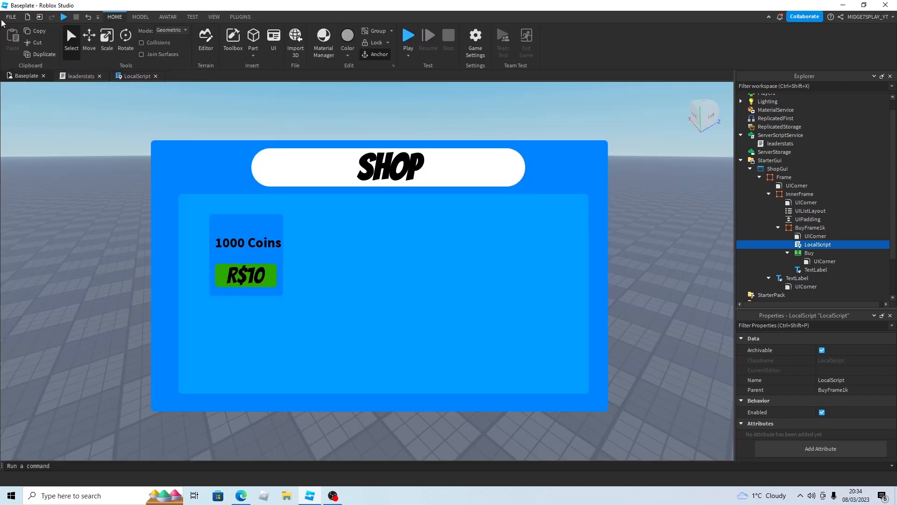
left_click(8, 18)
left_click(32, 155)
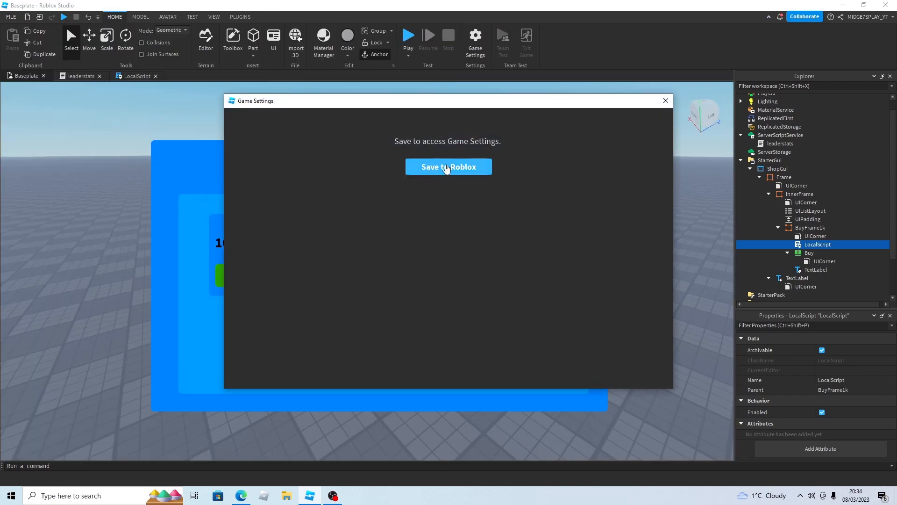
left_click(428, 169)
left_click(475, 120)
key("BackSpace")
key("BackSpace")
key("BackSpace")
key("BackSpace")
key("BackSpace")
key("BackSpace")
key("BackSpace")
key("BackSpace")
key("BackSpace")
key("BackSpace")
key("BackSpace")
key("BackSpace")
key("BackSpace")
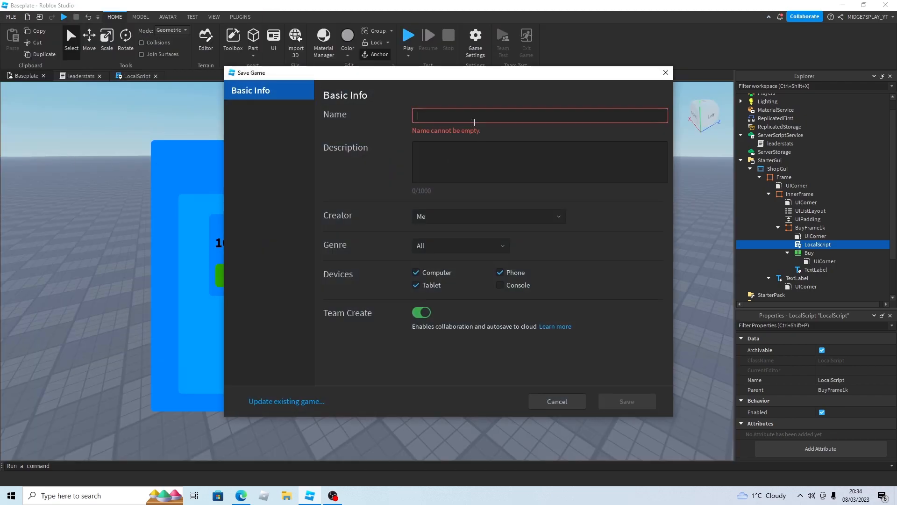
type("Tutorial")
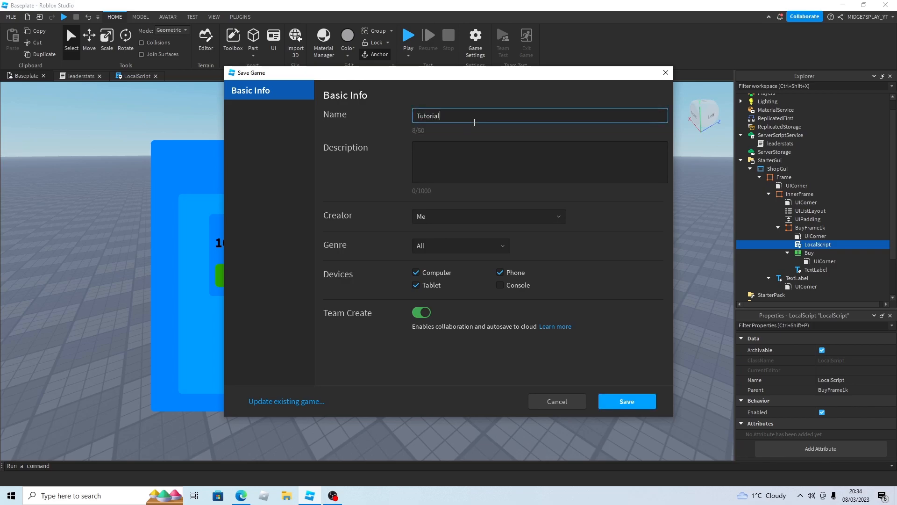
Step: Save the game with Me as its creator and close the ThreeDText plugin panel
left_click(446, 216)
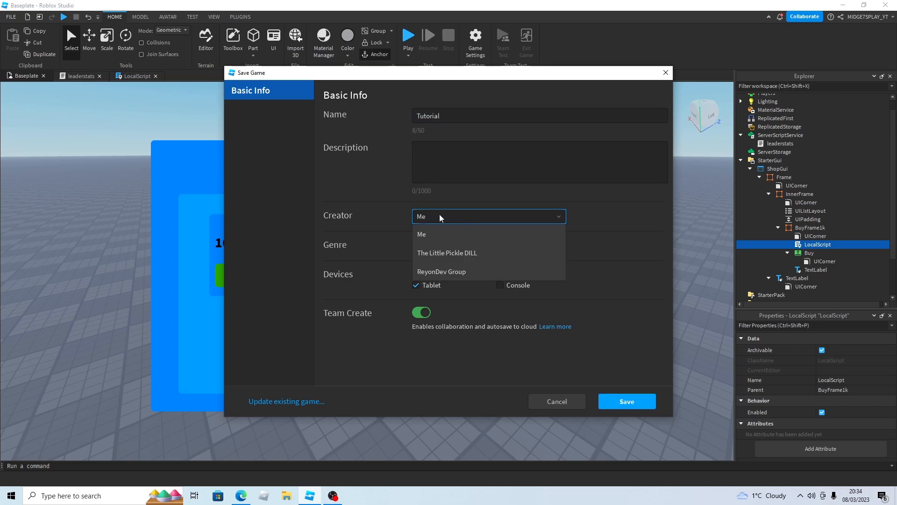
left_click(497, 234)
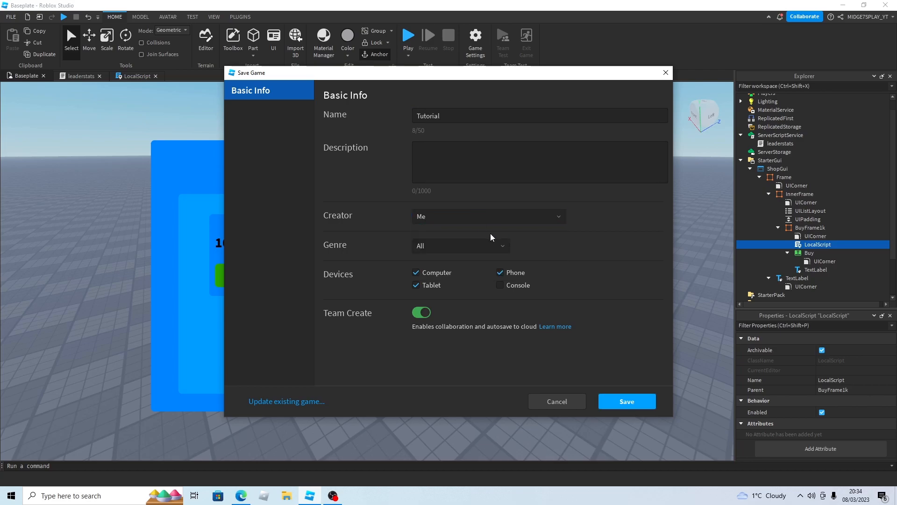
left_click(614, 405)
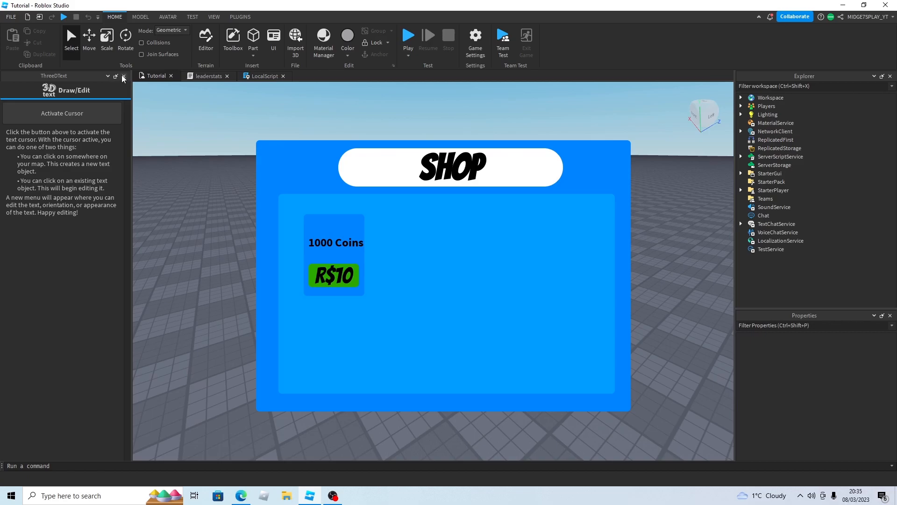
left_click(122, 76)
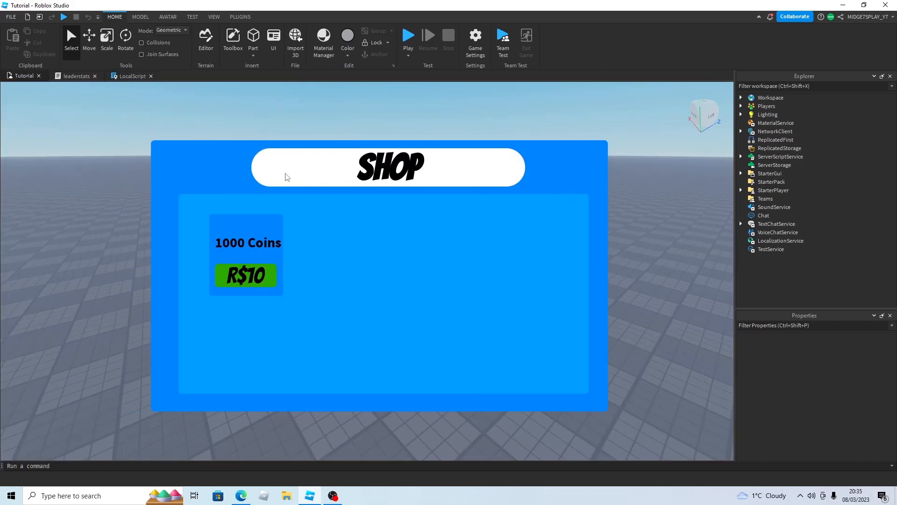
Step: In the game's Security settings, enable Studio access to API services and third party sales, and save the settings
left_click(11, 16)
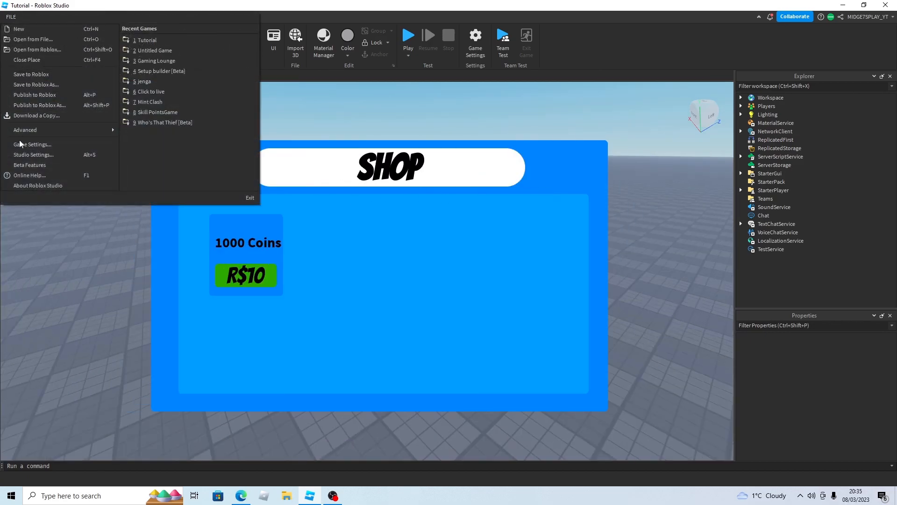
left_click(29, 148)
left_click(250, 160)
left_click(254, 178)
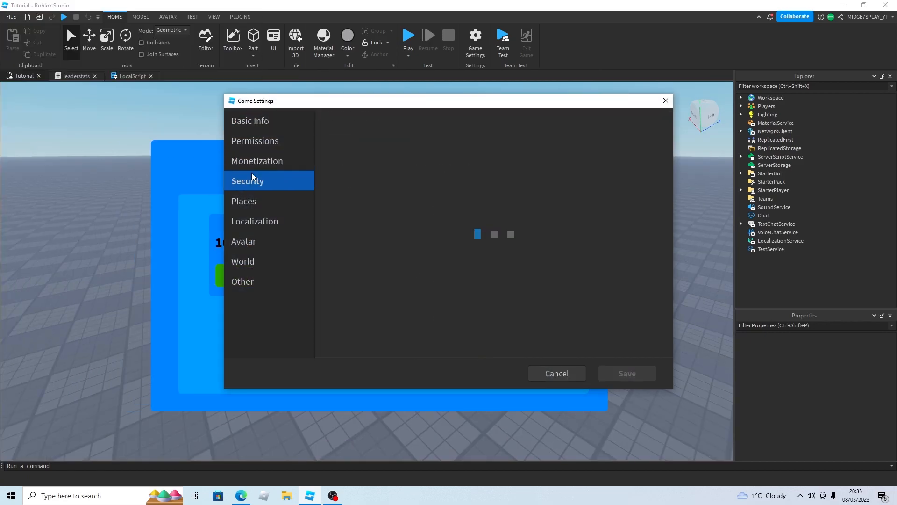
left_click(421, 143)
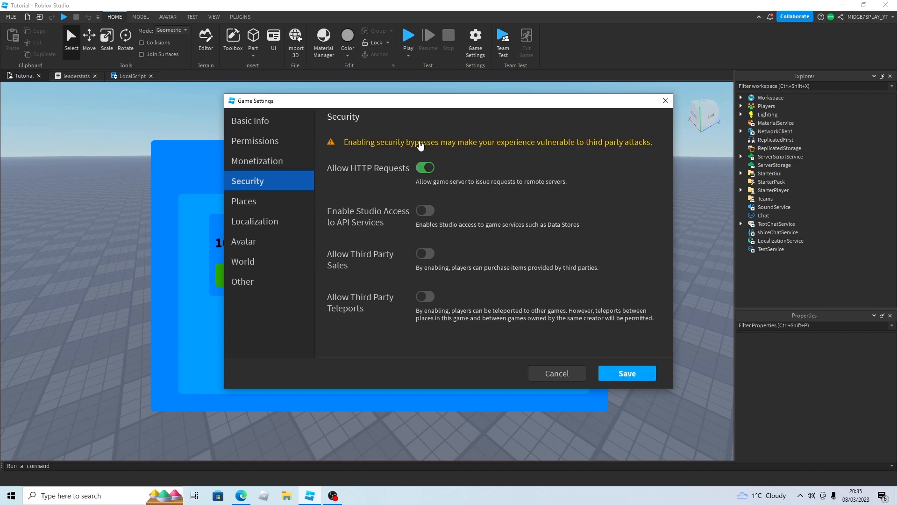
left_click(424, 168)
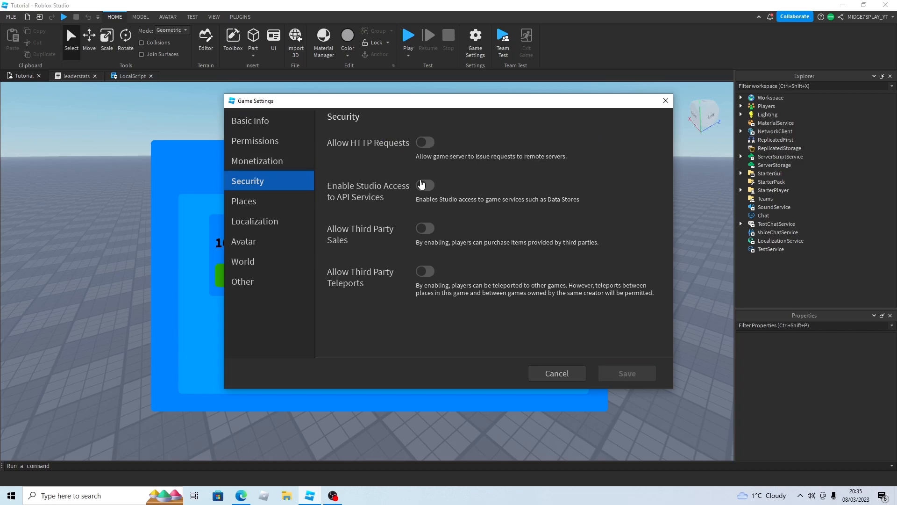
left_click(422, 186)
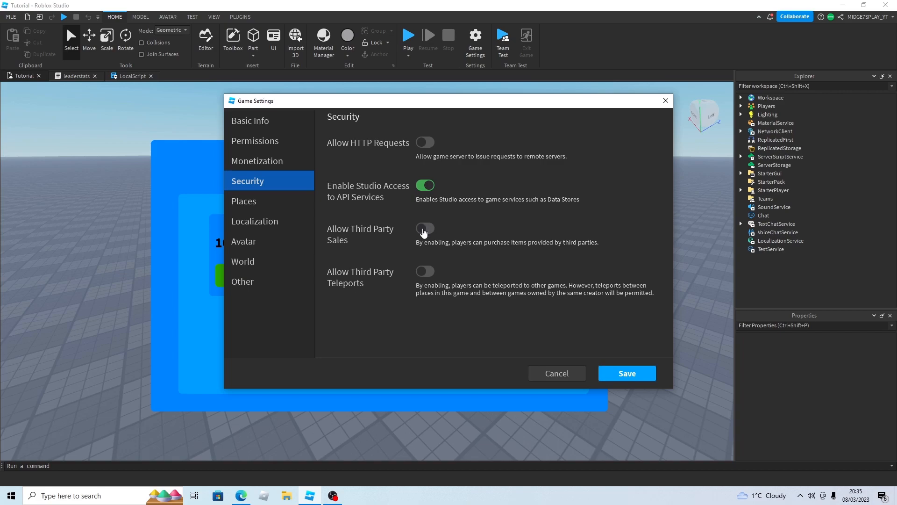
left_click(423, 229)
left_click(645, 374)
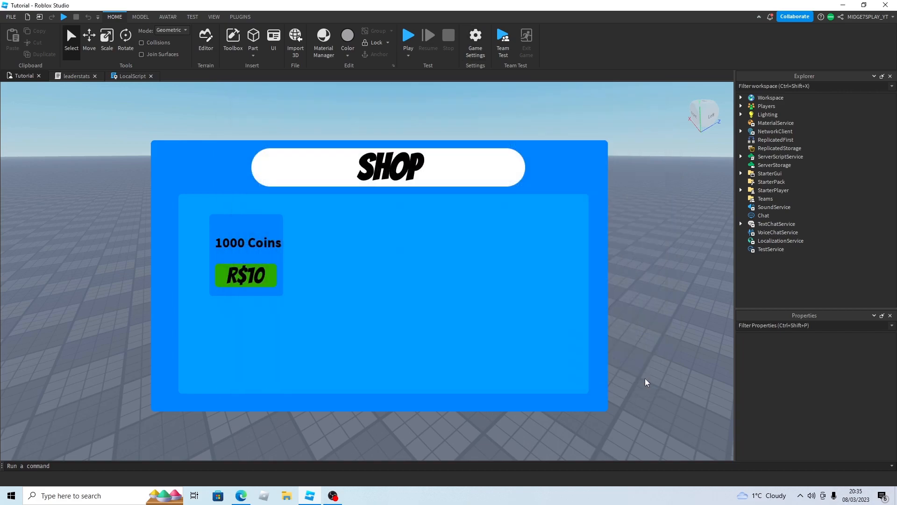
Step: Switch to the Creator Dashboard in the browser and start a new developer product among the Tutorial experience's associated items
left_click(241, 495)
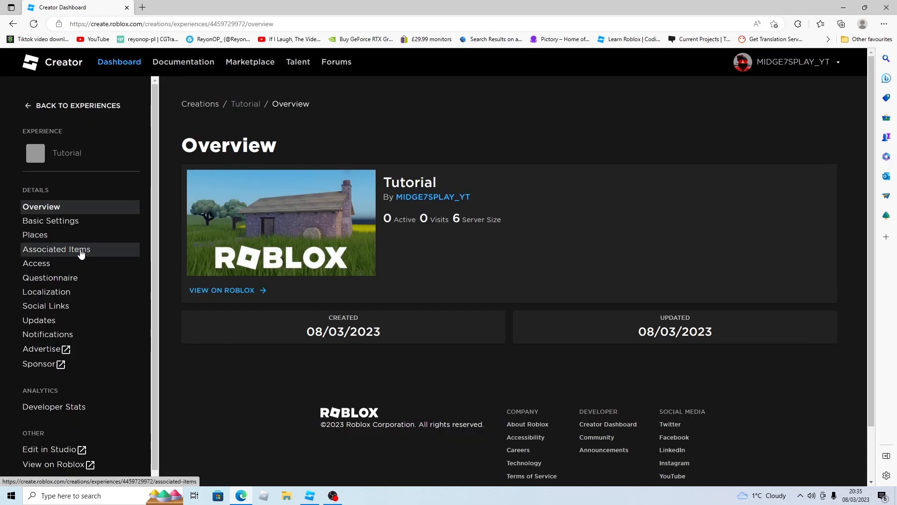
left_click(80, 250)
left_click(390, 191)
left_click(505, 310)
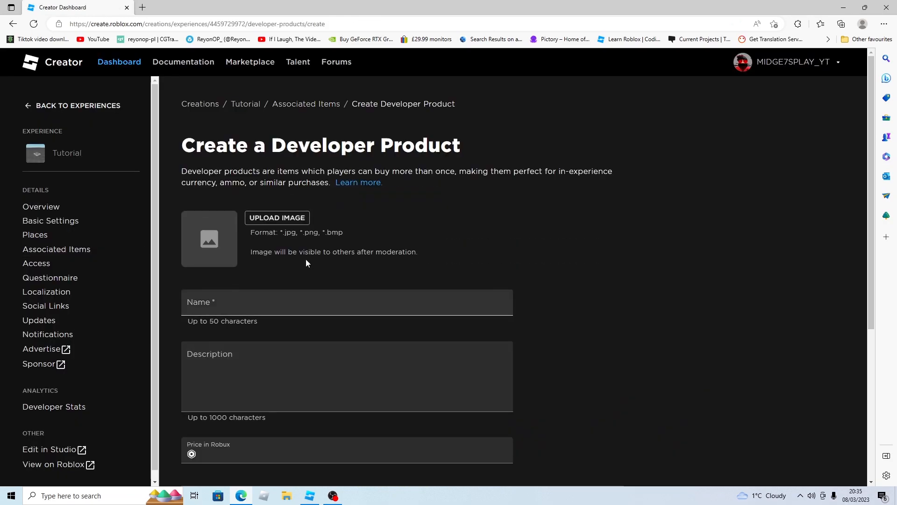
Step: Name the developer product 1k Coins and copy that name into its description
left_click(312, 295)
scroll(287, 303, "down", 1)
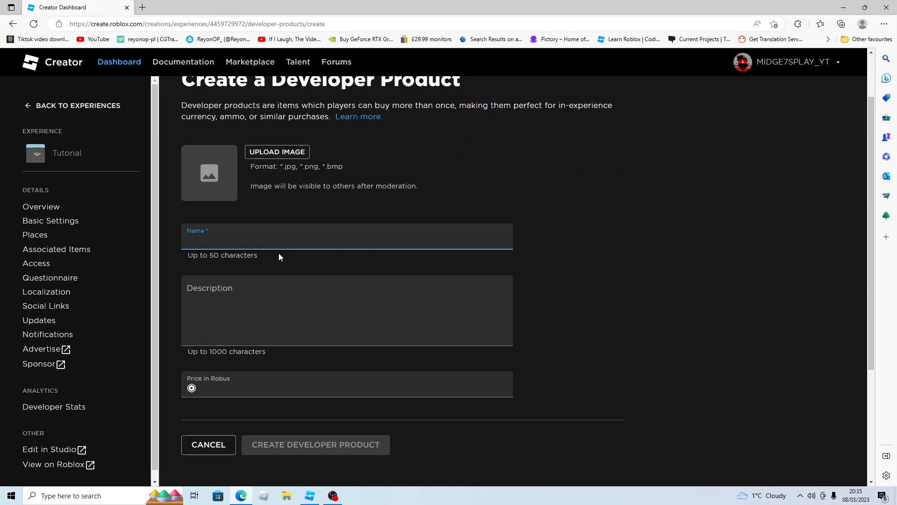
key("alt+Tab")
key("alt+Tab")
type("1k Coins")
left_click_drag(244, 255, 234, 242)
left_click_drag(233, 242, 225, 241)
triple_click(255, 240)
key("ctrl+c")
left_click(236, 300)
key("ctrl+v")
key("alt+Tab")
key("alt+Tab")
Step: Set the 1k Coins product's price to 10 Robux and create it
left_click(249, 379)
type("10")
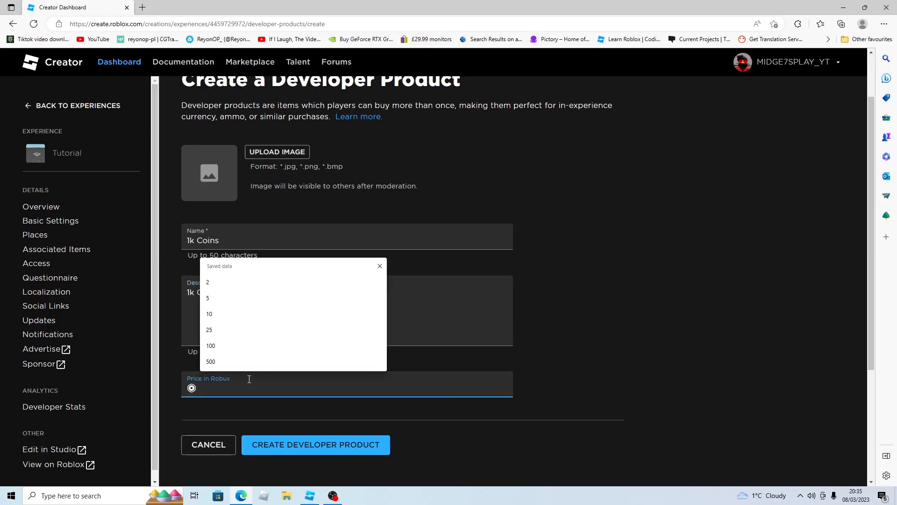
left_click(318, 444)
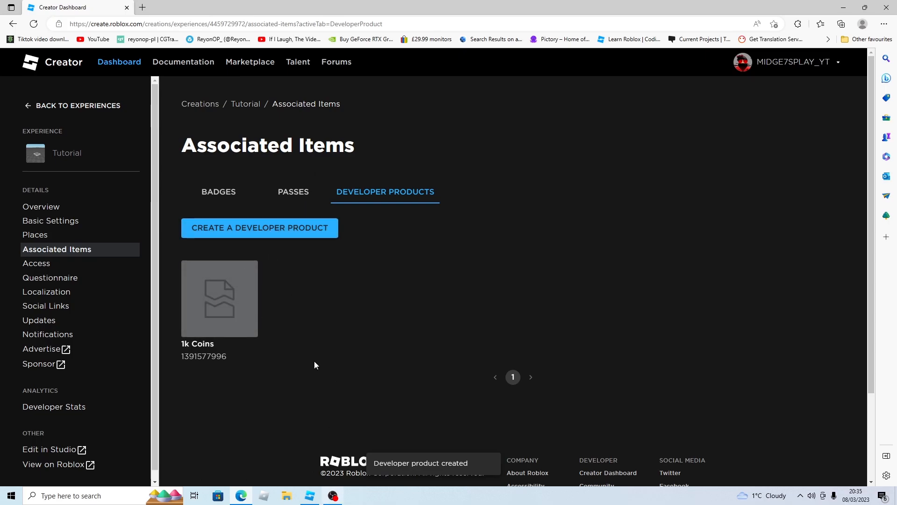
Step: Create another developer product named 5k Coins, with 5k Coins as its description and a price of 30 Robux
left_click(265, 228)
left_click(252, 307)
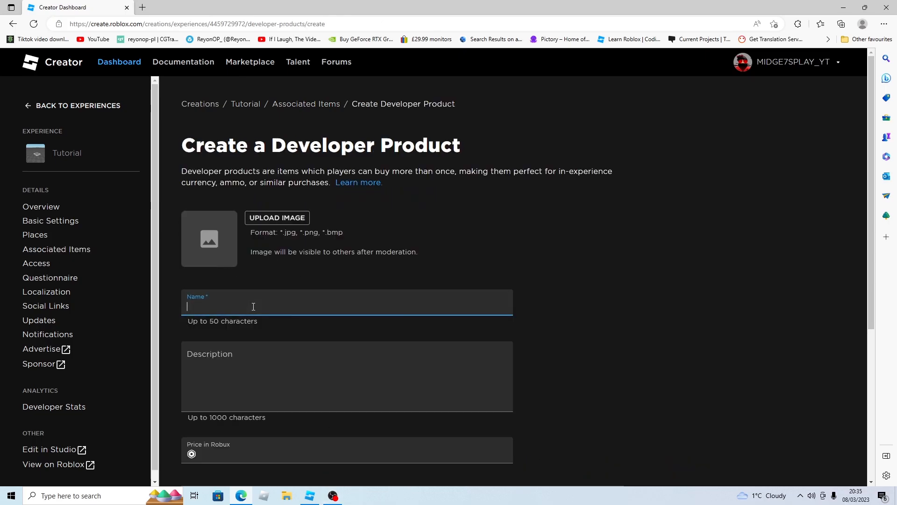
type("5k Coins")
left_click(244, 373)
type("5k Co")
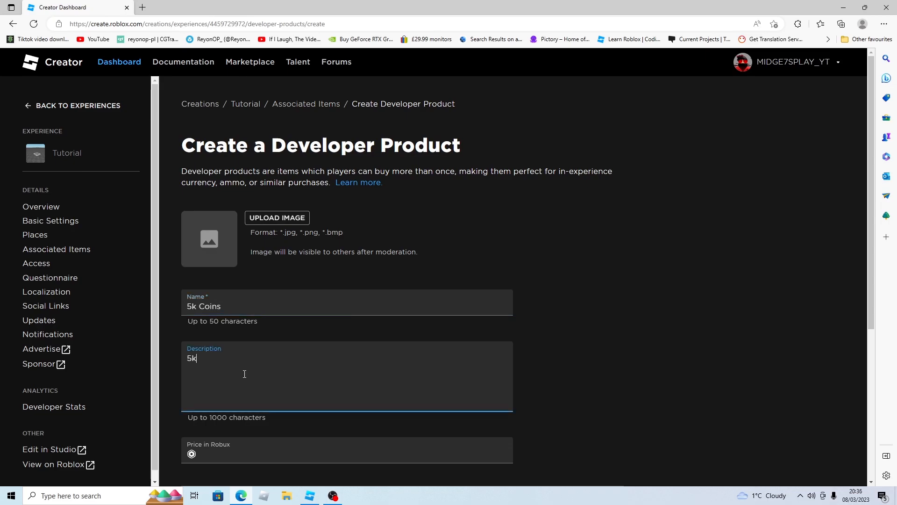
type("ins")
left_click(241, 452)
type("30")
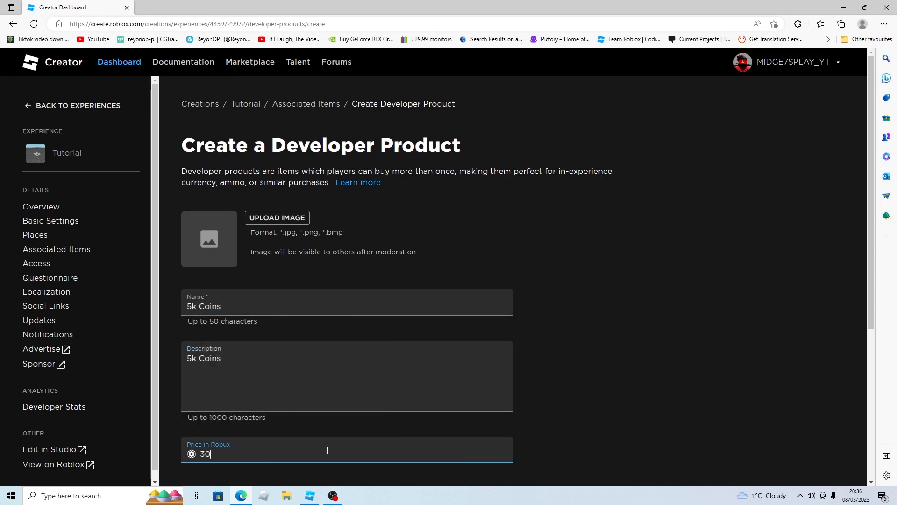
key("Return")
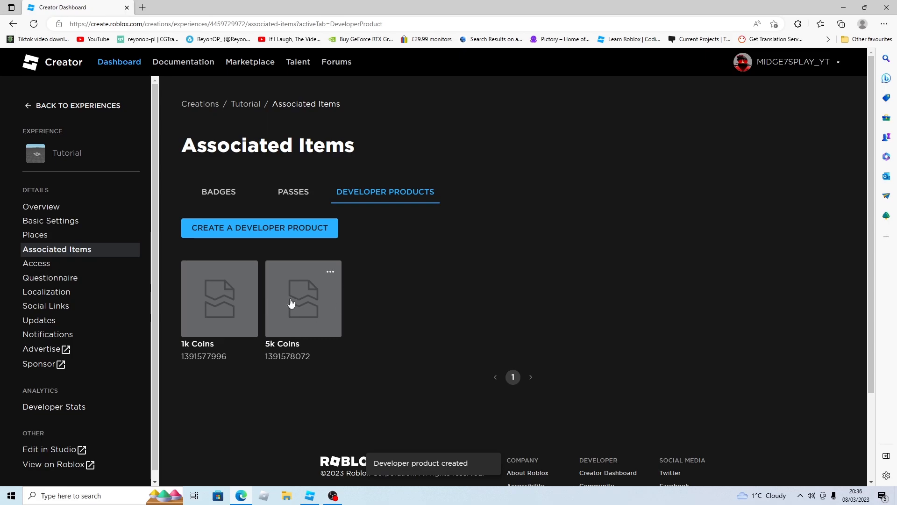
Step: Switch to Roblox Studio and open the LocalScript inside BuyFrame1k, within the ShopGui's InnerFrame
left_click(310, 496)
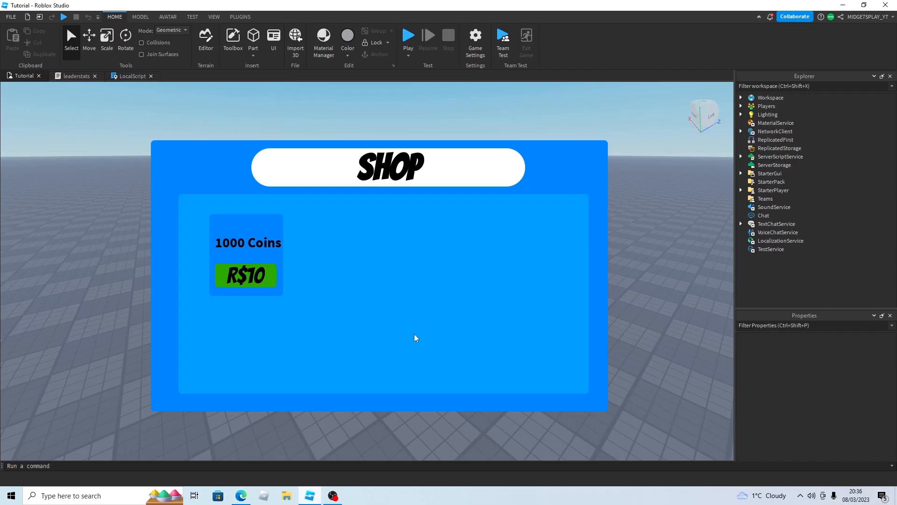
left_click(741, 174)
left_click(750, 182)
left_click(759, 191)
left_click(769, 207)
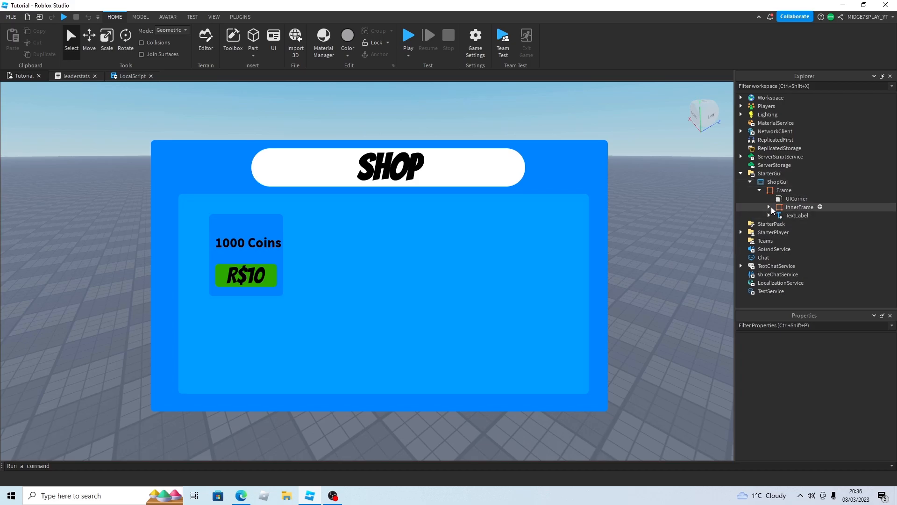
left_click(778, 241)
double_click(813, 257)
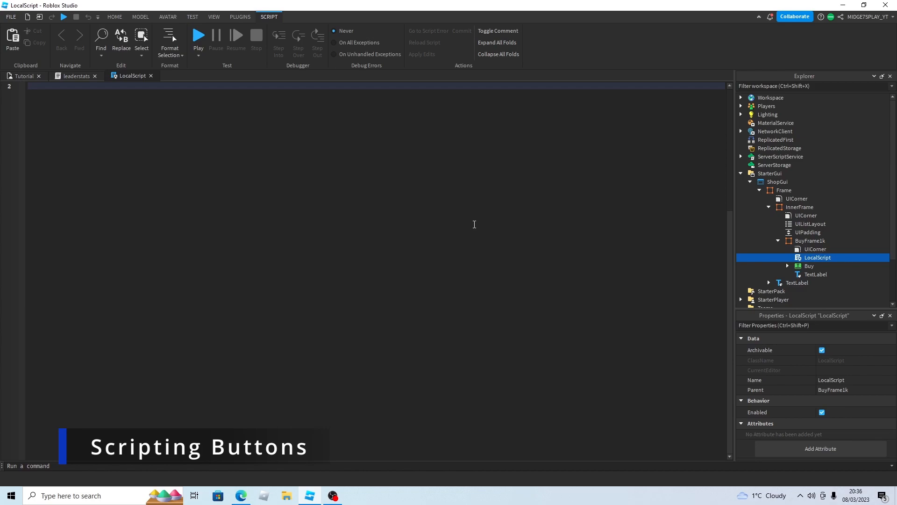
Step: Clear the LocalScript and declare a local variable player set to game.Players.LocalPlayer
key("ctrl+a")
key("BackSpace")
type("localo")
key("BackSpace")
key("BackSpace")
type("id ")
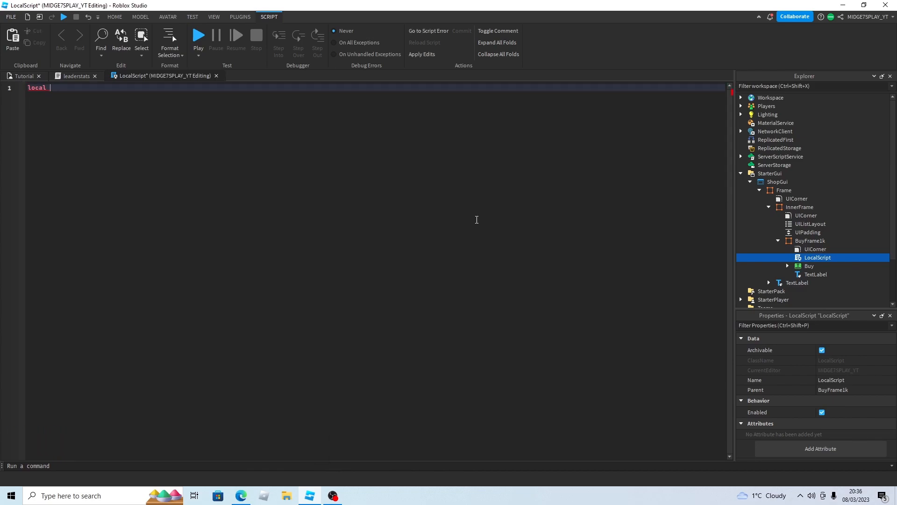
type("yer = game.")
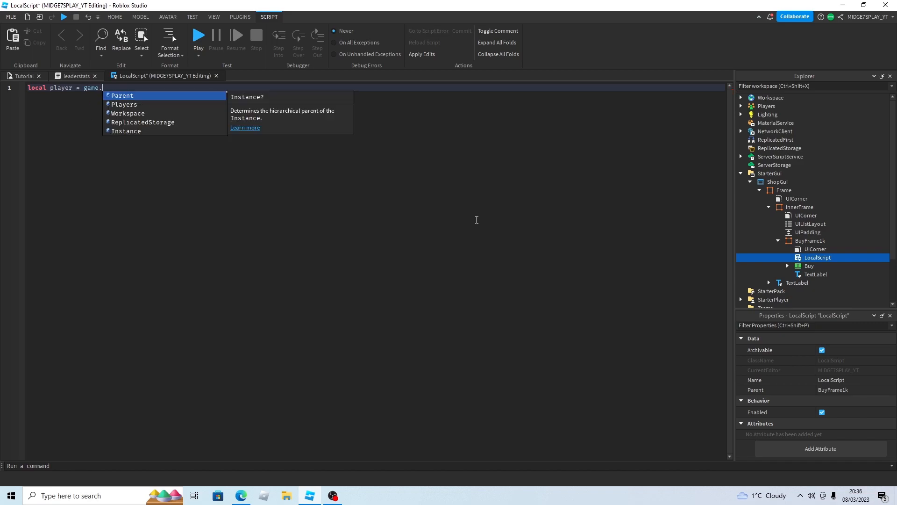
type("Players.LocalPlayer")
key("Return")
type("local id =")
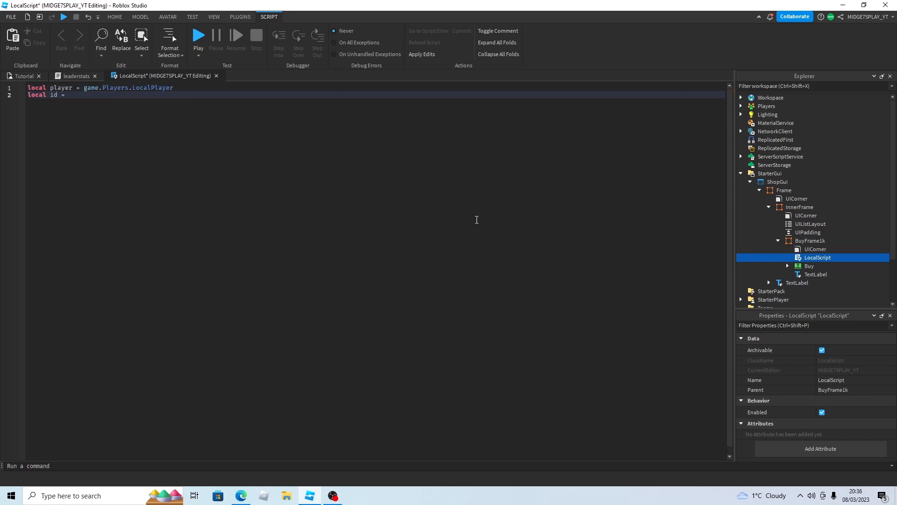
key("alt+Tab")
left_click(232, 313)
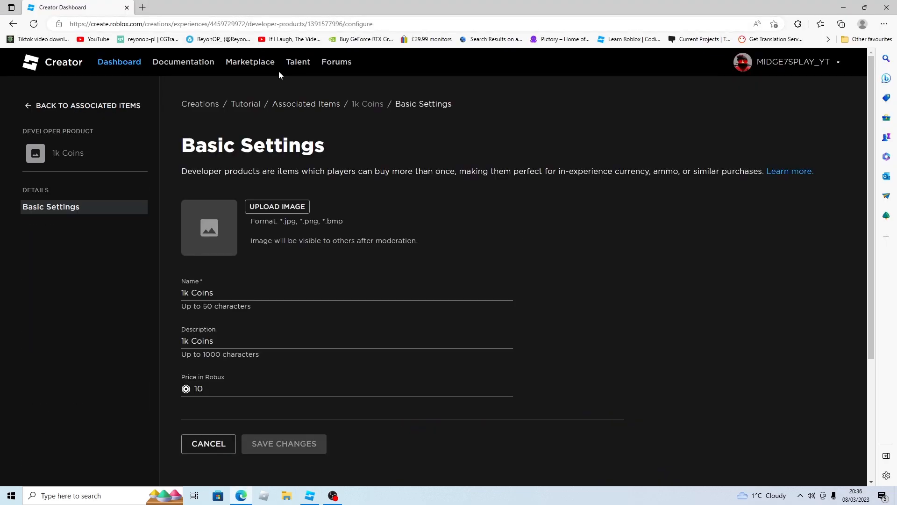
double_click(223, 24)
double_click(310, 24)
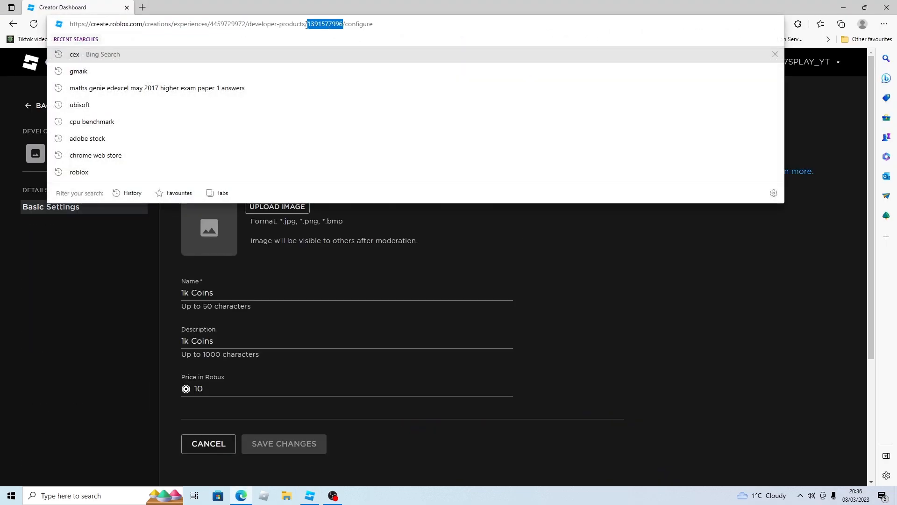
key("alt+Left")
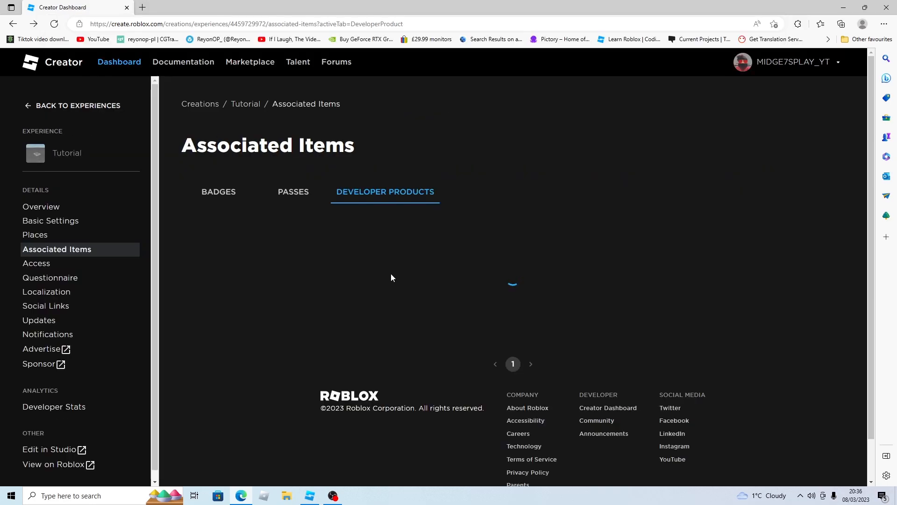
key("alt+Tab")
key("ctrl+v")
key("Return")
key("Return")
key("BackSpace")
type("local")
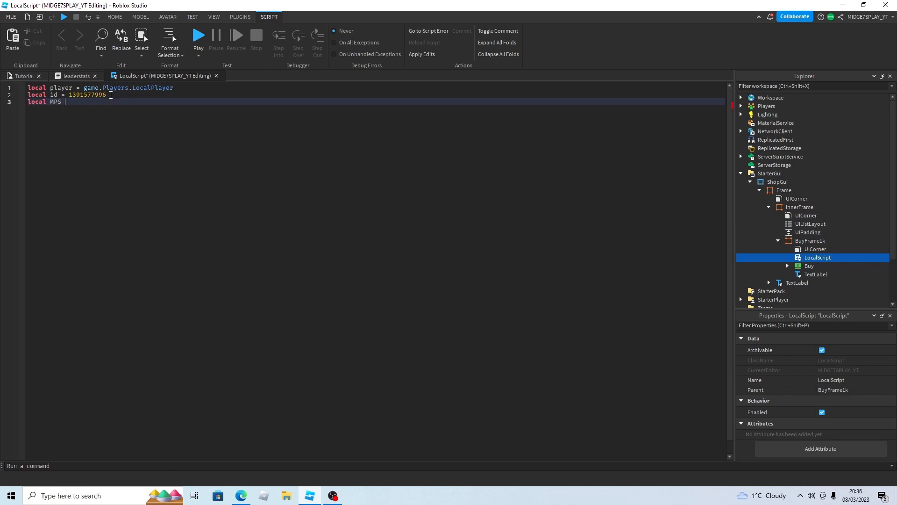
Step: Review the leaderstats script's PlayerAdded function, its leaderstats folder parented to the player and its Cash IntValue
left_click(81, 75)
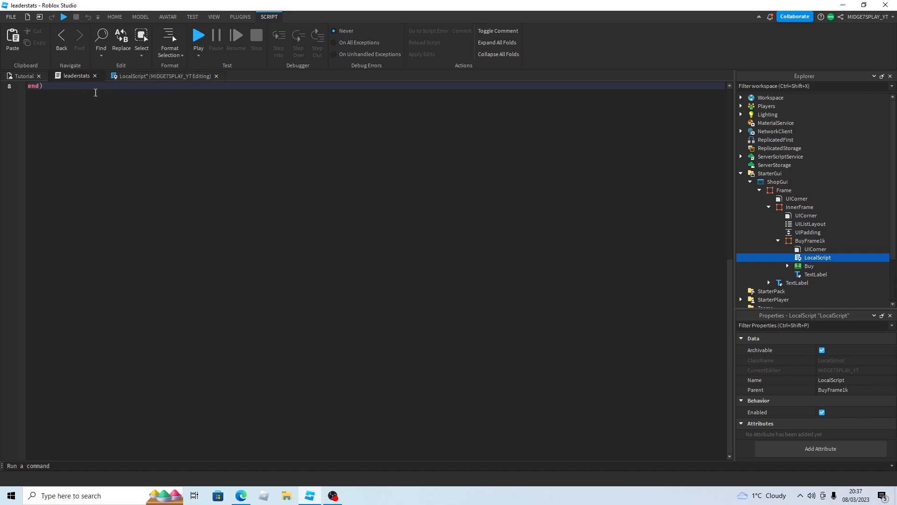
scroll(84, 85, "up", 3)
double_click(50, 88)
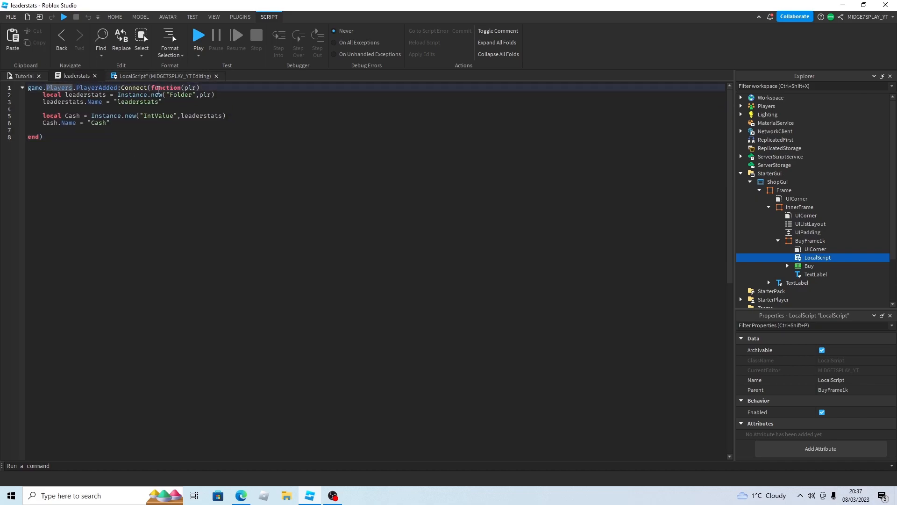
left_click_drag(56, 132, 65, 87)
left_click(141, 147)
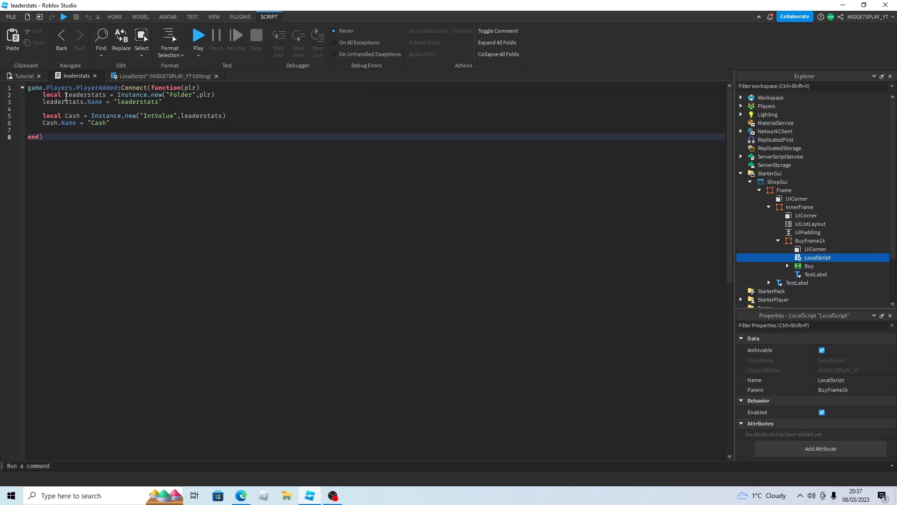
double_click(204, 95)
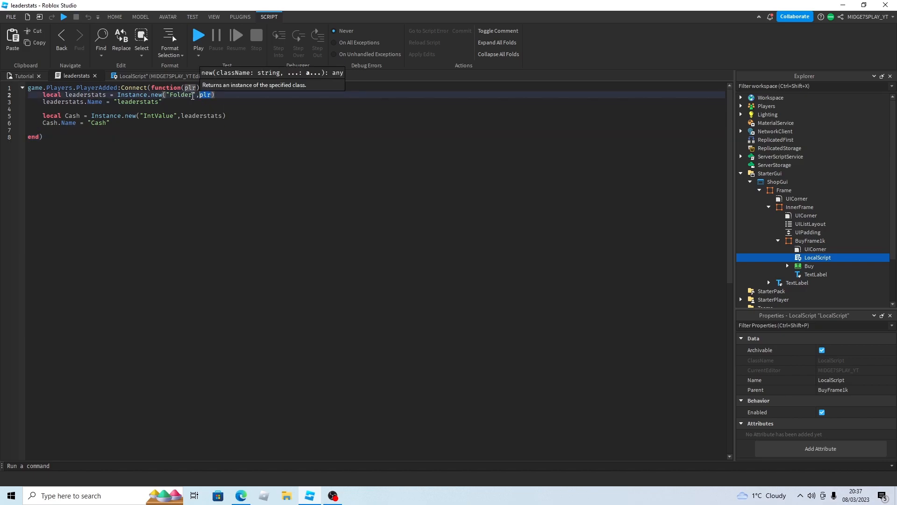
left_click(95, 143)
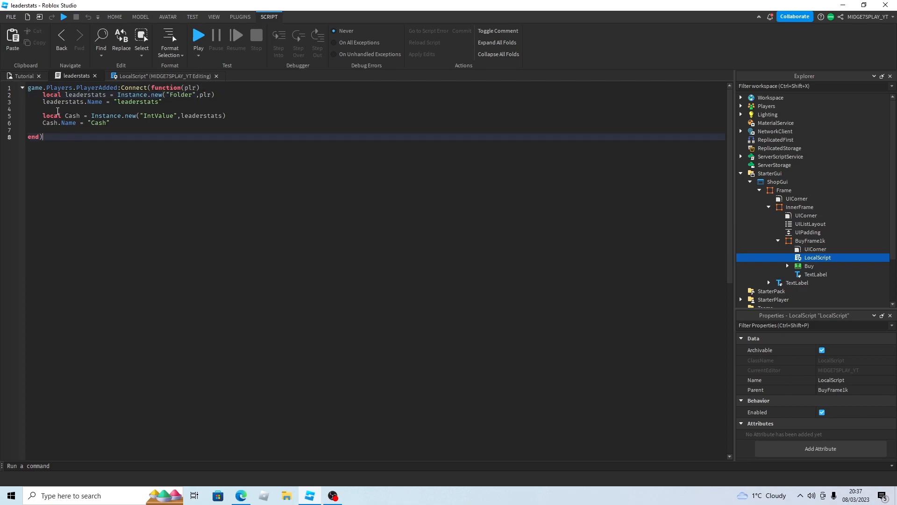
left_click_drag(83, 116, 130, 112)
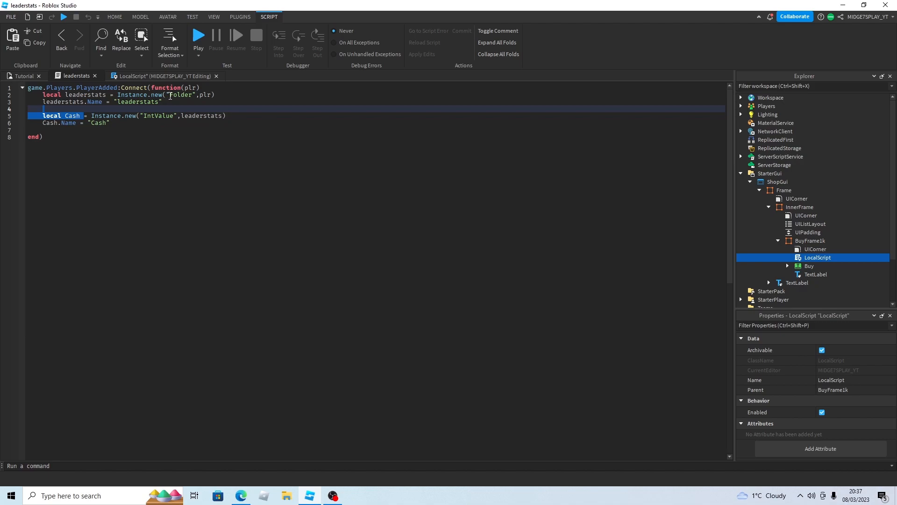
left_click(138, 131)
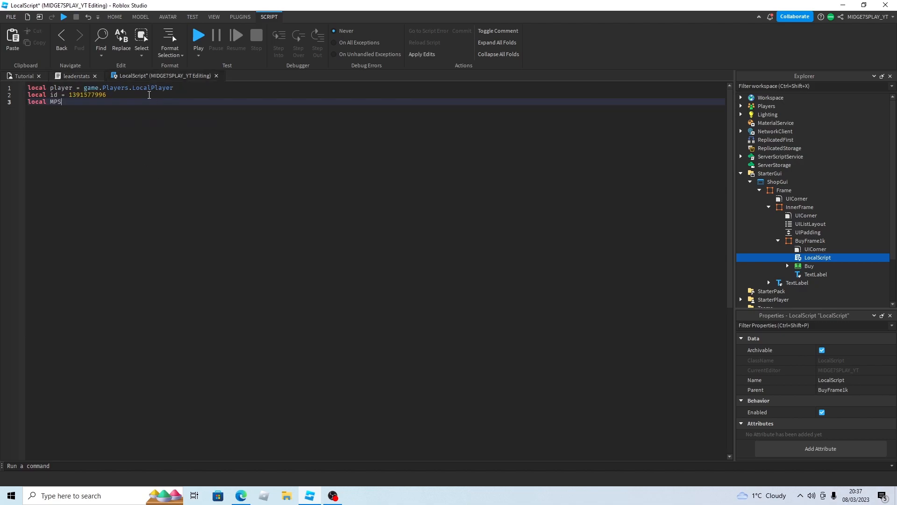
Step: Back in the LocalScript, set the MPS variable to game:GetService("MarketplaceService")
type("g")
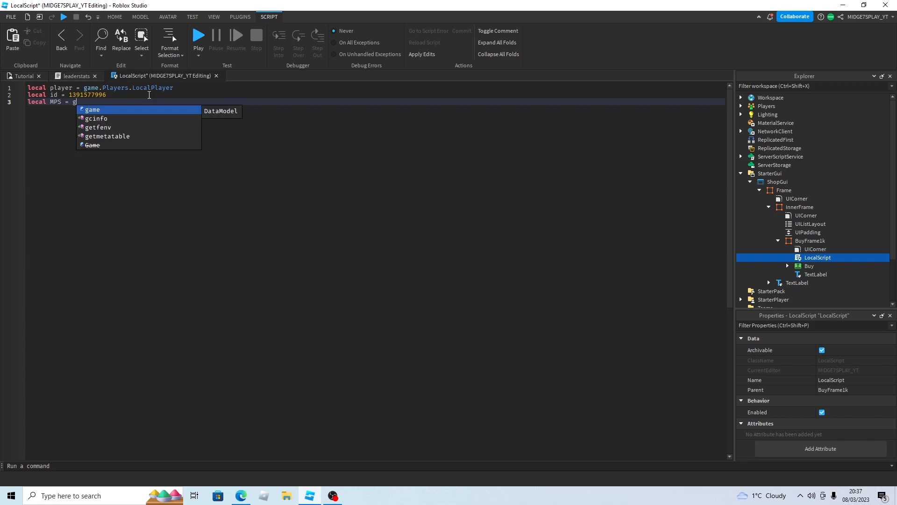
type("ameA:get")
key("BackSpace")
key("BackSpace")
key("BackSpace")
key("BackSpace")
key("BackSpace")
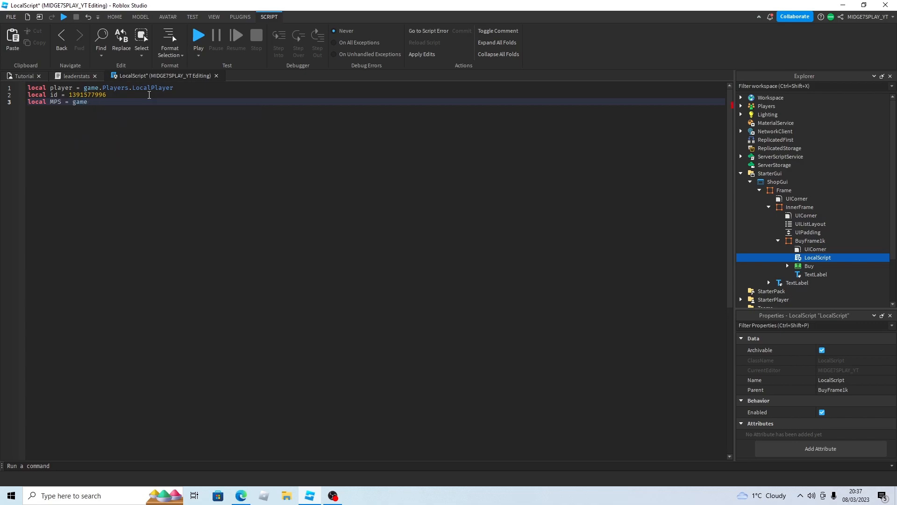
type(":GetService(\"m,ar")
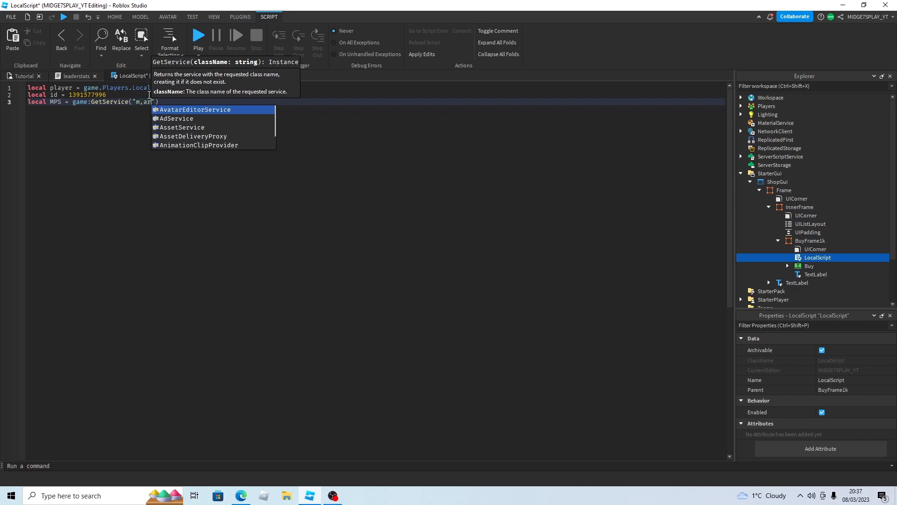
key("BackSpace")
key("BackSpace")
key("BackSpace")
type("ar")
key("Tab")
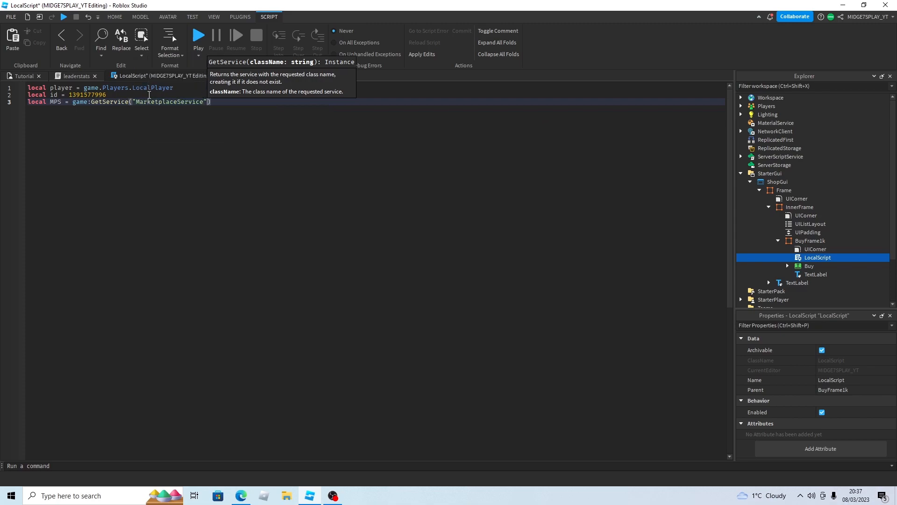
Step: Leave a blank line below the variables and begin a prompt method call on MPS
key("Return")
key("Return")
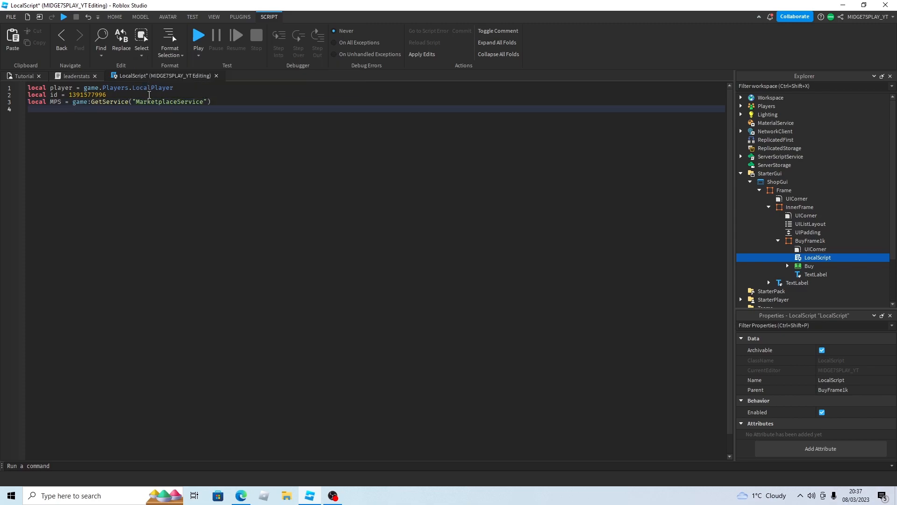
type("MPS:prompt")
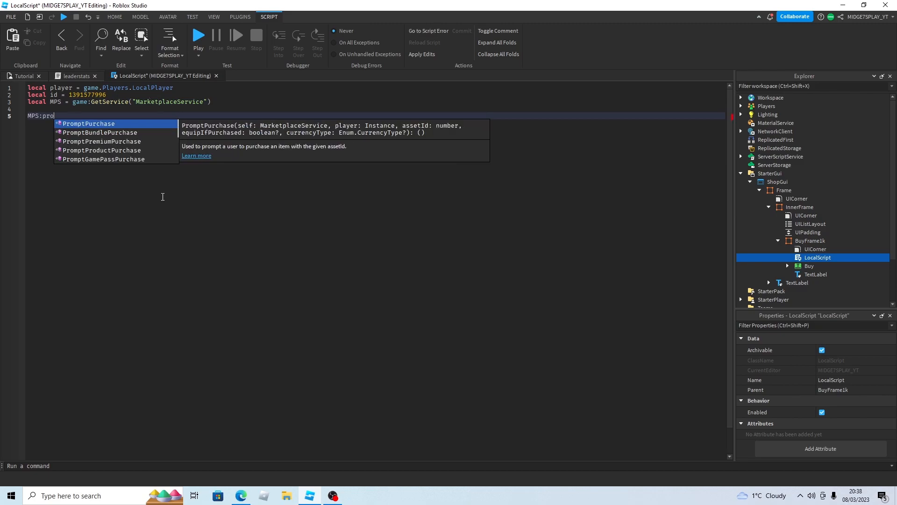
Step: Compare the suggested purchase prompt methods and examine the code example for PromptProductPurchase
left_click(121, 151)
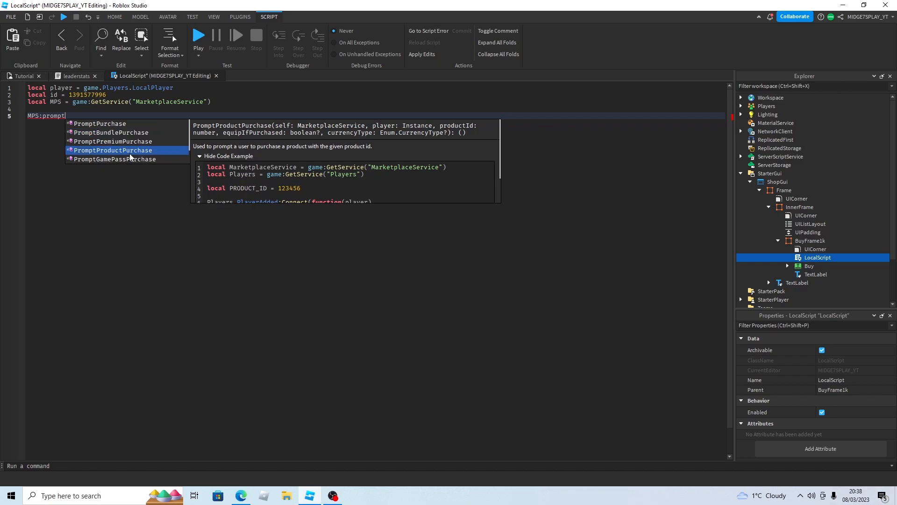
left_click(116, 159)
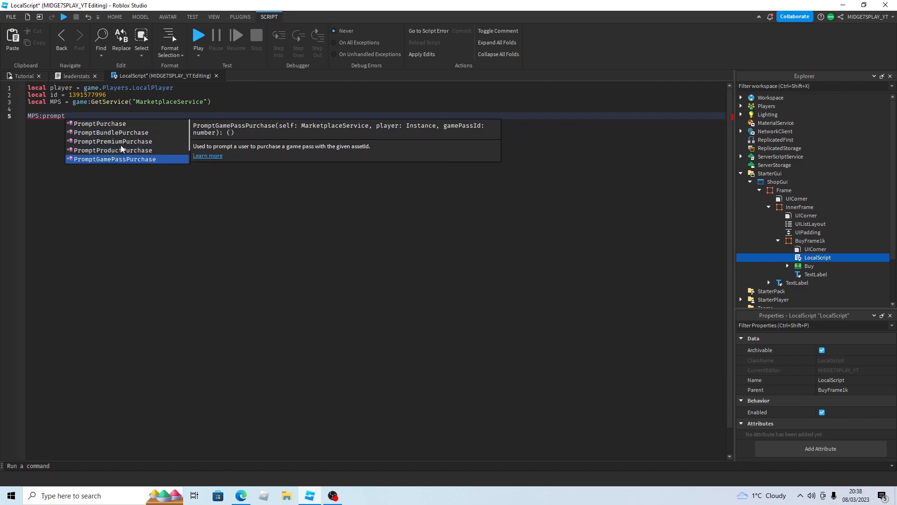
left_click(120, 150)
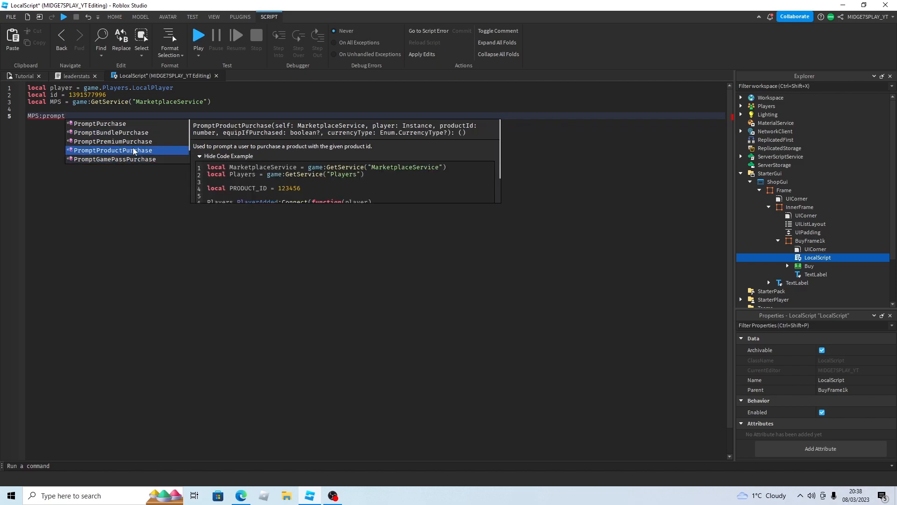
scroll(327, 178, "down", 2)
left_click_drag(364, 175, 260, 167)
left_click(260, 167)
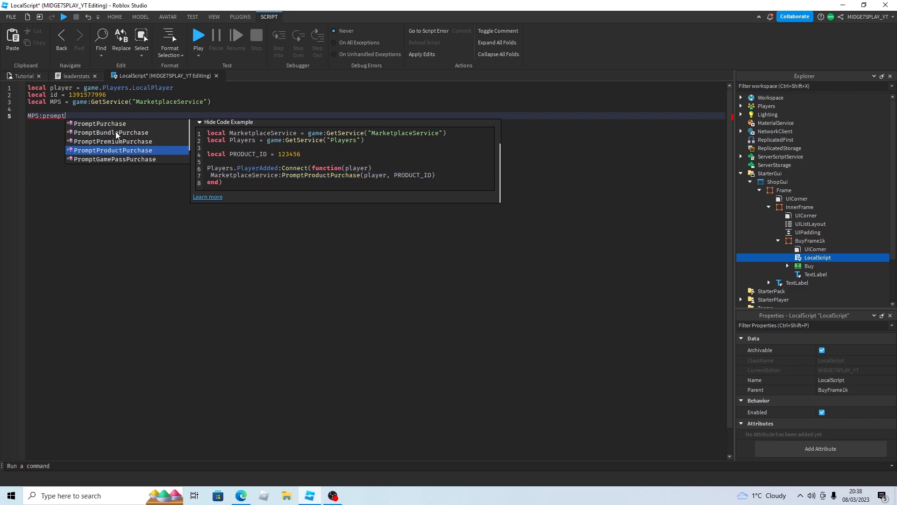
mouse_move(324, 182)
left_click(140, 141)
left_click(135, 135)
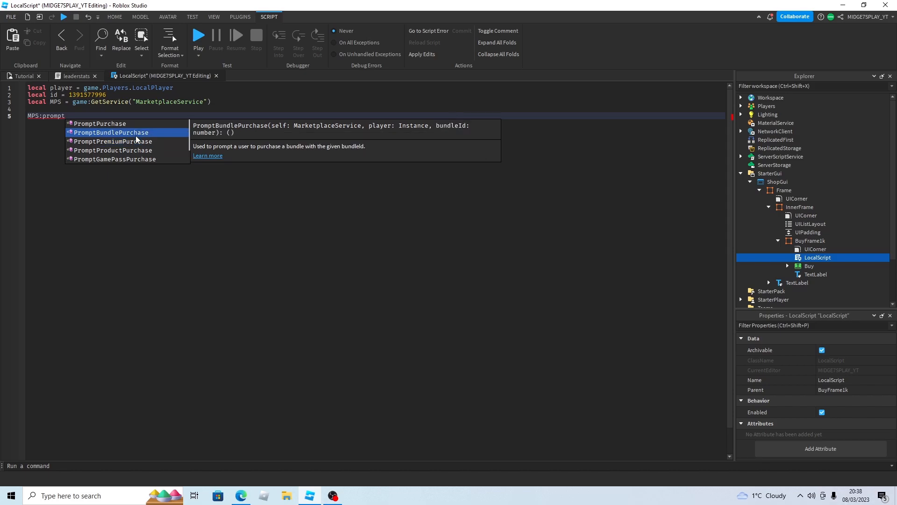
left_click(143, 150)
scroll(265, 166, "down", 2)
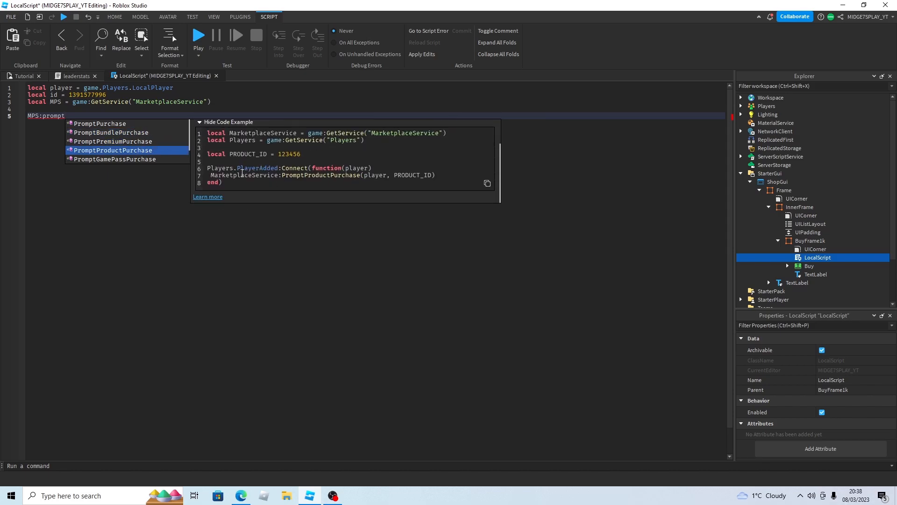
Step: Complete the MPS call as PromptProductPurchase with player and id as its arguments
double_click(118, 151)
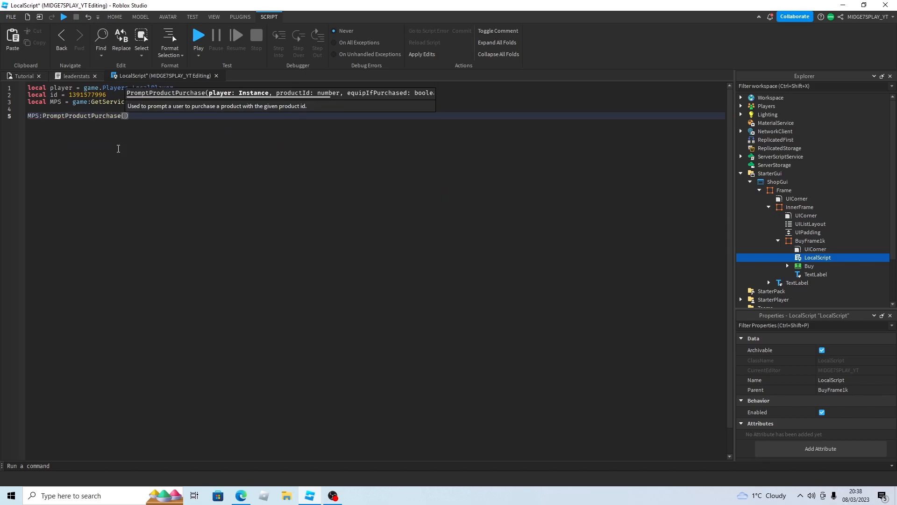
type("pl")
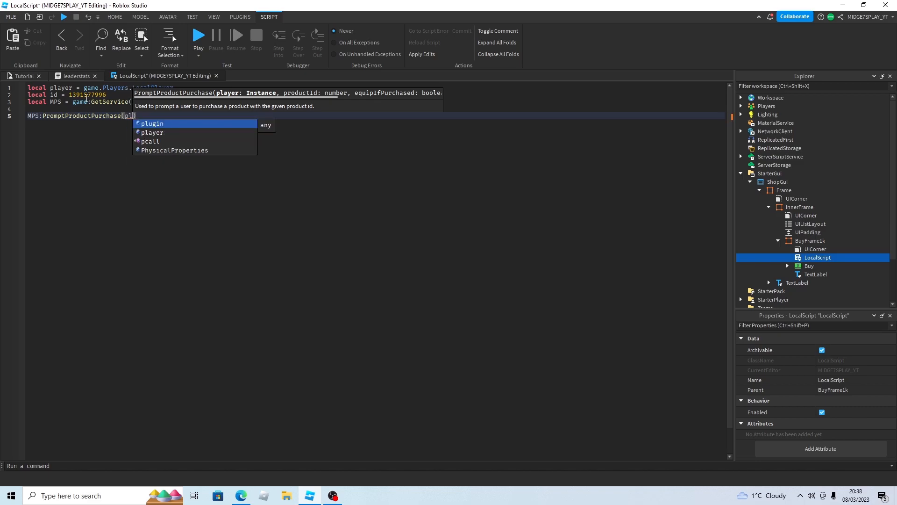
left_click(168, 133)
double_click(168, 132)
type(", id")
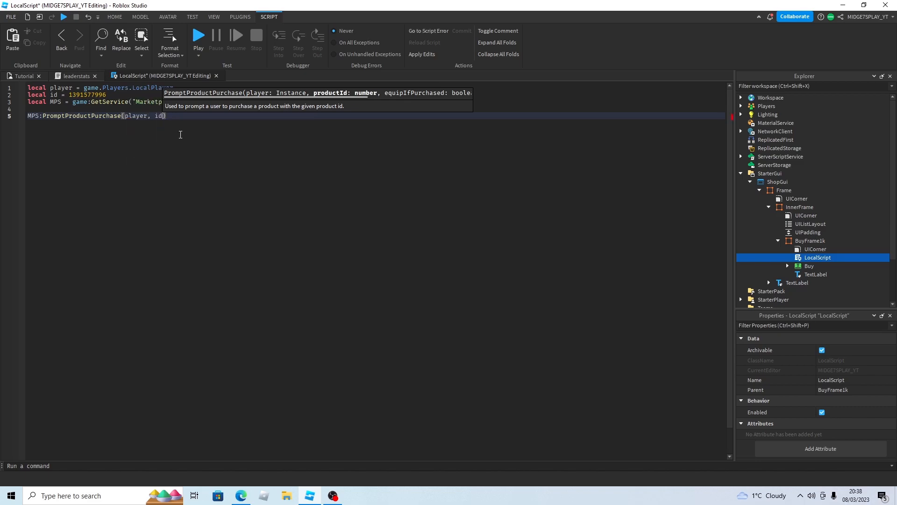
Step: Playtest the place, dismiss the 1k Coins purchase prompt and stop the test
left_click(28, 76)
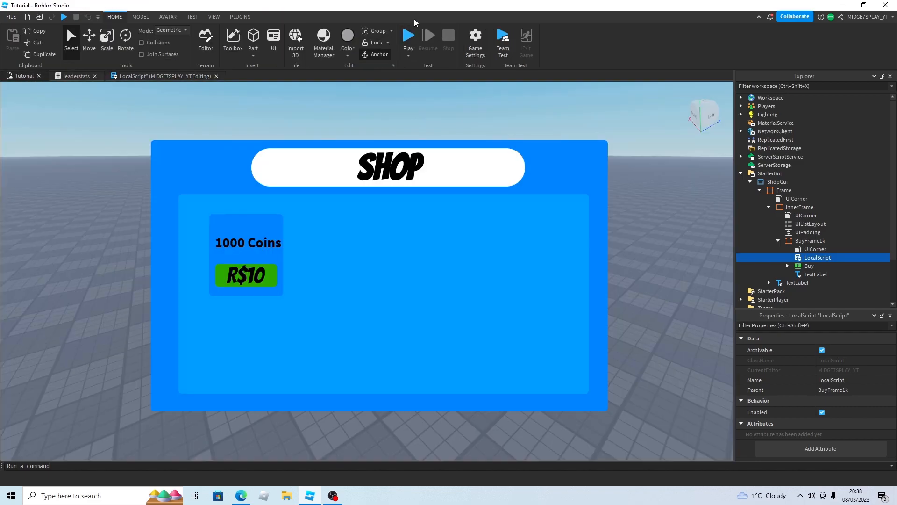
left_click(409, 39)
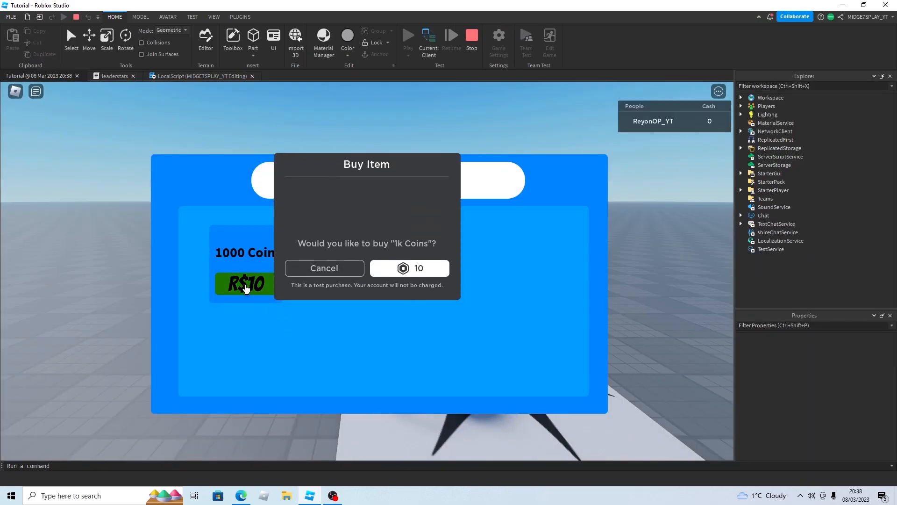
left_click(310, 314)
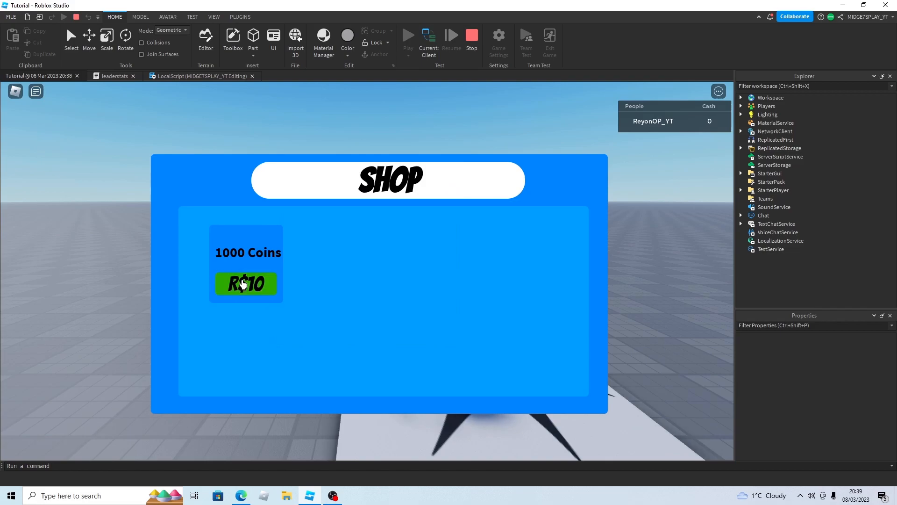
left_click(472, 35)
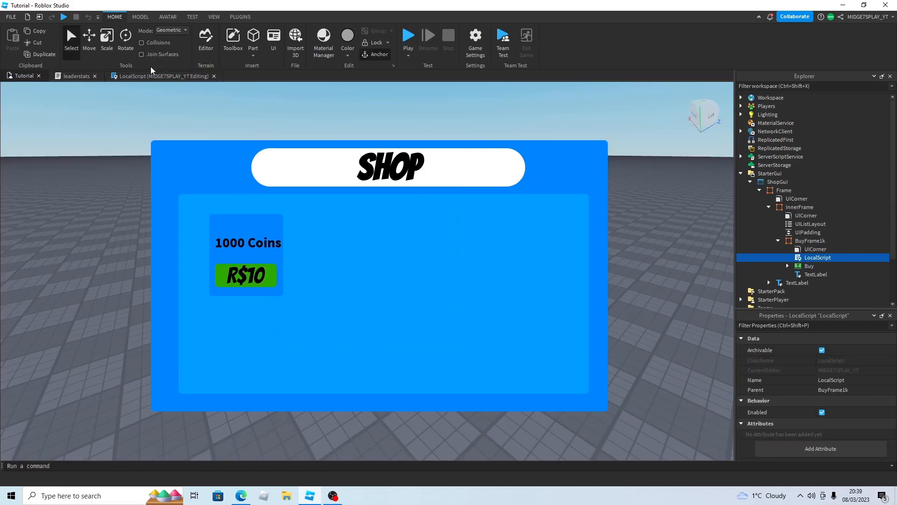
Step: Begin a new line with script below the LocalScript's purchase prompt call, removing the trial Parent.MouseEnter reference
left_click(158, 76)
double_click(29, 87)
left_click(59, 140)
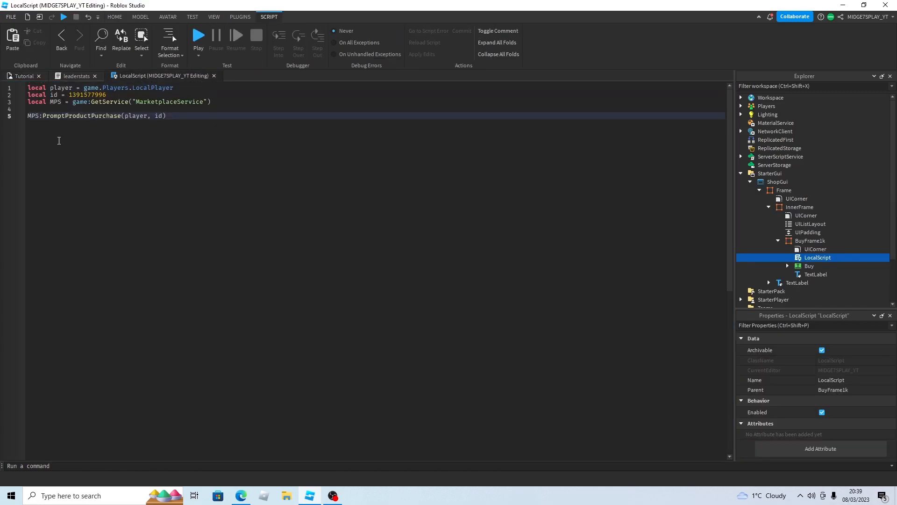
key("Return")
key("Return")
type("g")
key("BackSpace")
key("BackSpace")
type("script.Parent.MouseEnter")
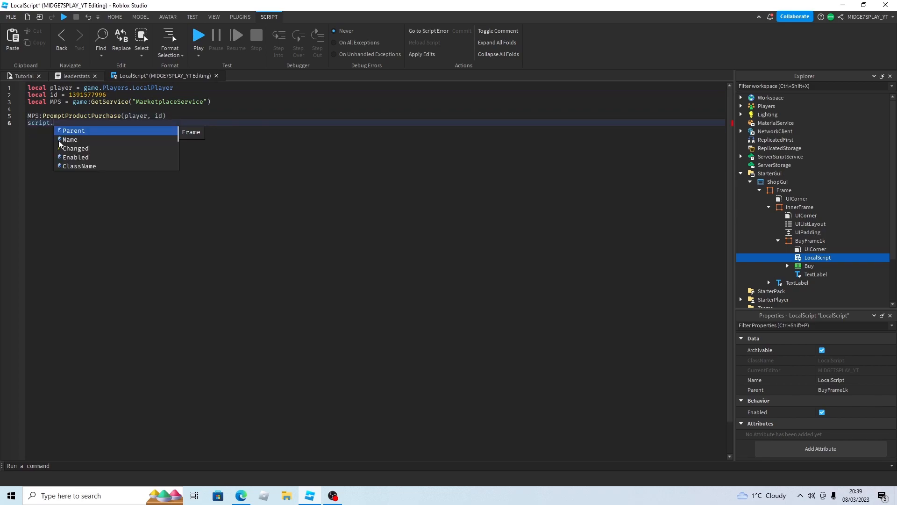
key("BackSpace")
key("BackSpace")
key("BackSpace")
key("BackSpace")
key("BackSpace")
key("BackSpace")
key("BackSpace")
key("BackSpace")
key("BackSpace")
key("BackSpace")
key("BackSpace")
key("BackSpace")
key("BackSpace")
key("BackSpace")
key("BackSpace")
key("BackSpace")
key("BackSpace")
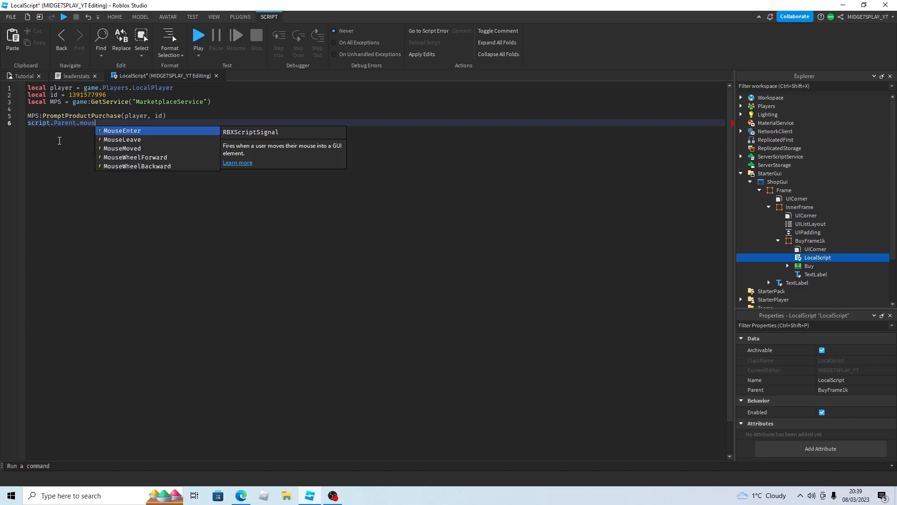
Step: Move the LocalScript into the Buy button and connect an empty function to script.Parent.MouseButton1Click
left_click_drag(813, 260, 809, 265)
type("Parent.mousebutton")
left_click(161, 166)
type(":")
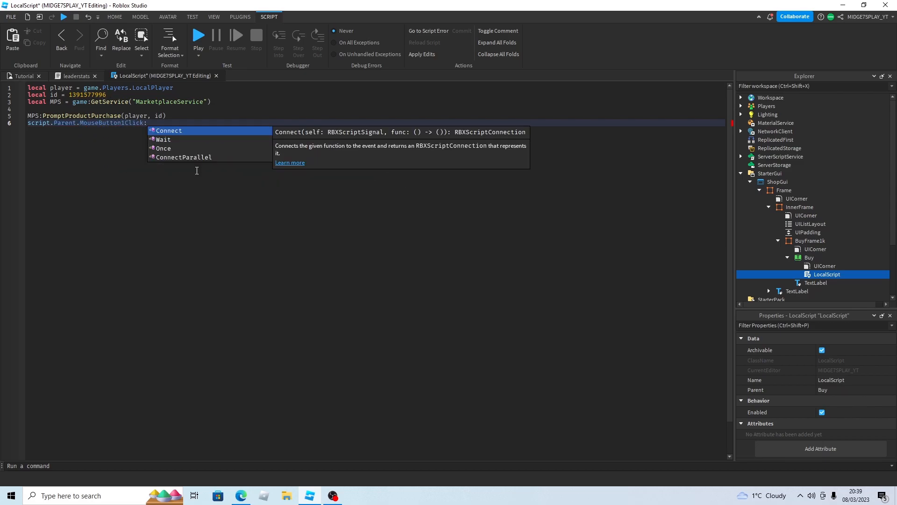
type("Connect(function()")
key("Return")
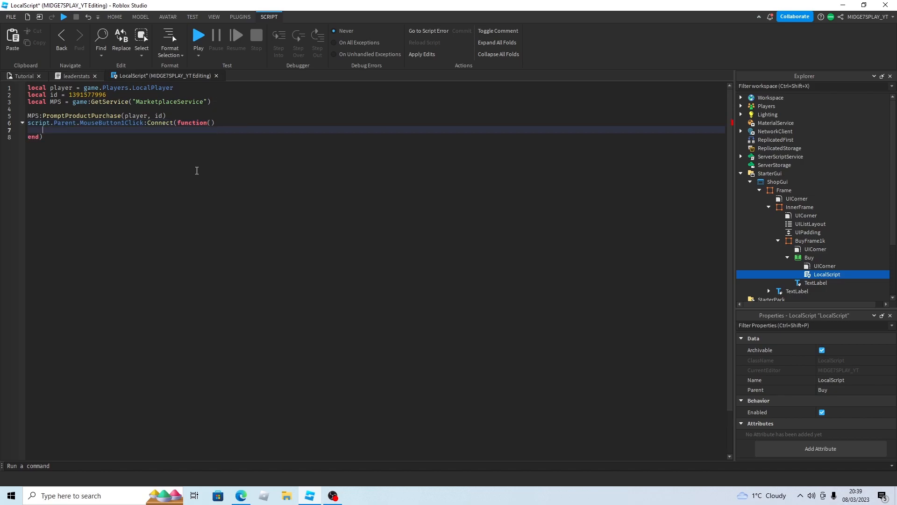
Step: Move the player, id and MPS variables and the PromptProductPurchase call inside the MouseButton1Click function
left_click(180, 115)
left_click_drag(180, 115, 28, 87)
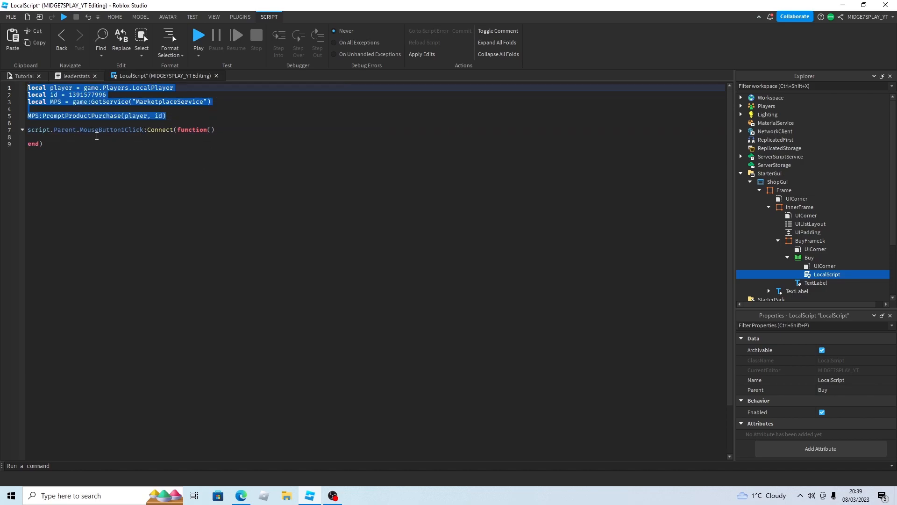
key("ctrl+x")
left_click(88, 109)
key("ctrl+v")
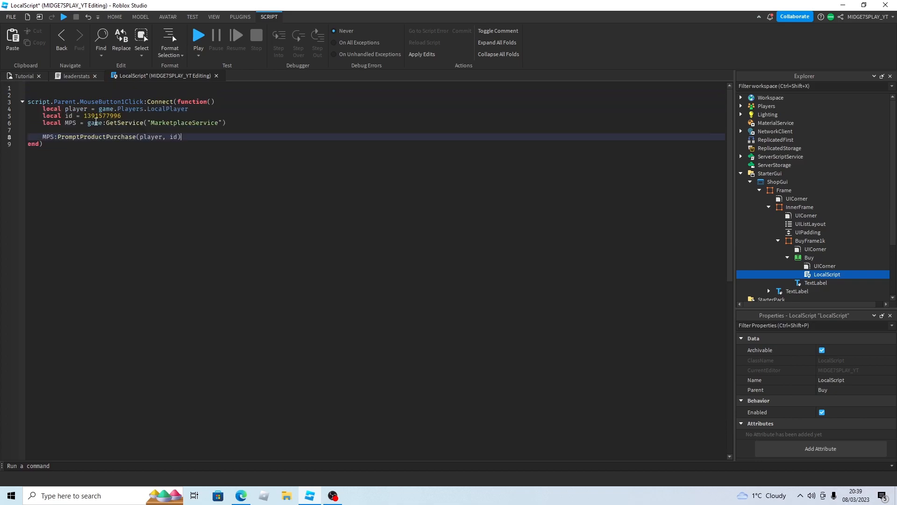
Step: Playtest the shop by triggering the purchase prompt from the 1000 Coins buy button, and return to the LocalScript's id line
left_click(191, 36)
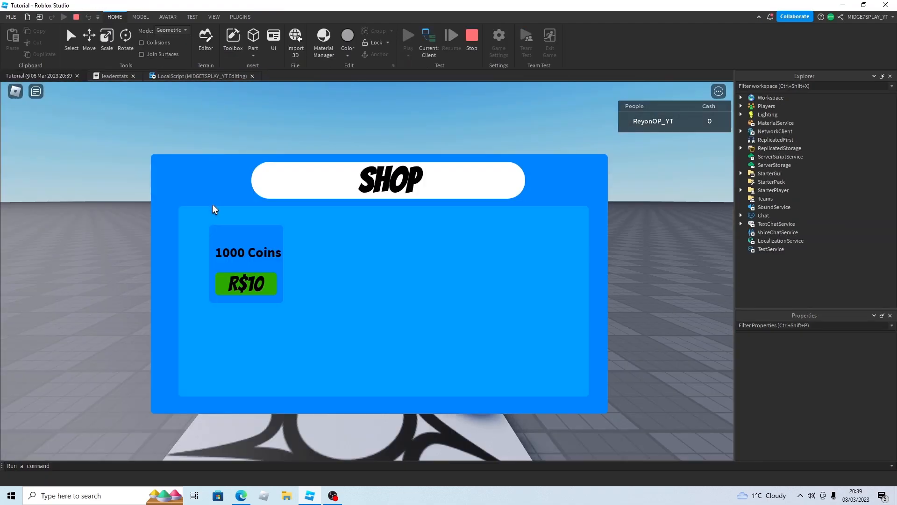
left_click(256, 284)
left_click(385, 299)
key("shift+F5")
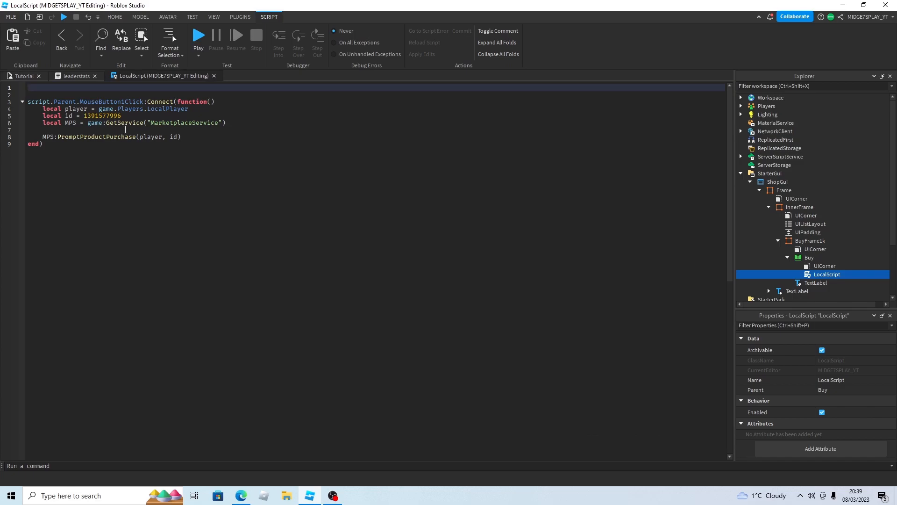
left_click(122, 115)
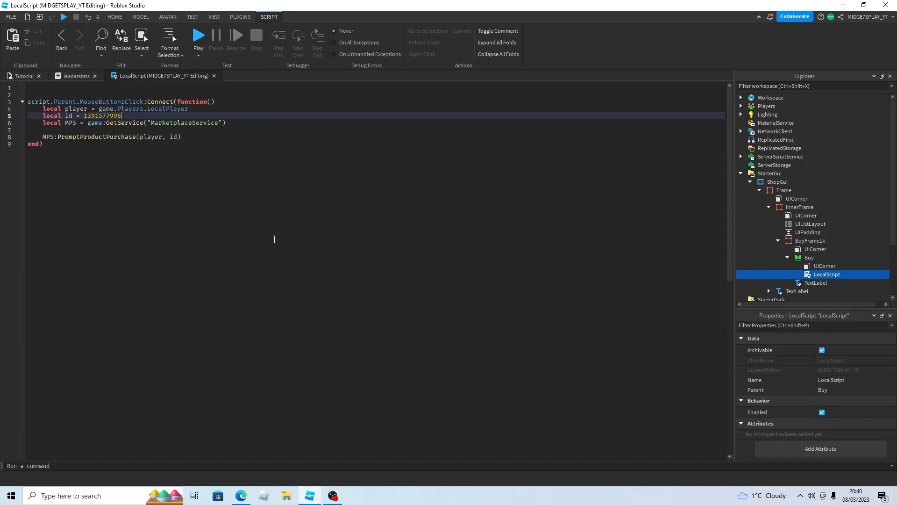
Step: Add a new Script to ServerScriptService and clear its default Hello world code
left_click(23, 76)
left_click(750, 182)
left_click(780, 157)
left_click(743, 157)
left_click(743, 157)
left_click(809, 157)
left_click(756, 191)
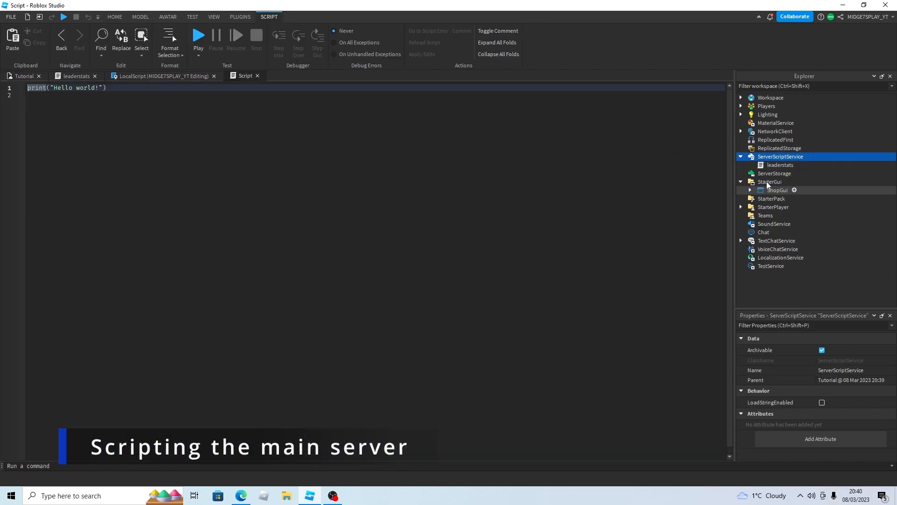
key("ctrl+a")
key("BackSpace")
Step: Rename the new server script as BuyCash
left_click(774, 165)
key("F2")
type("BuyCash")
key("Return")
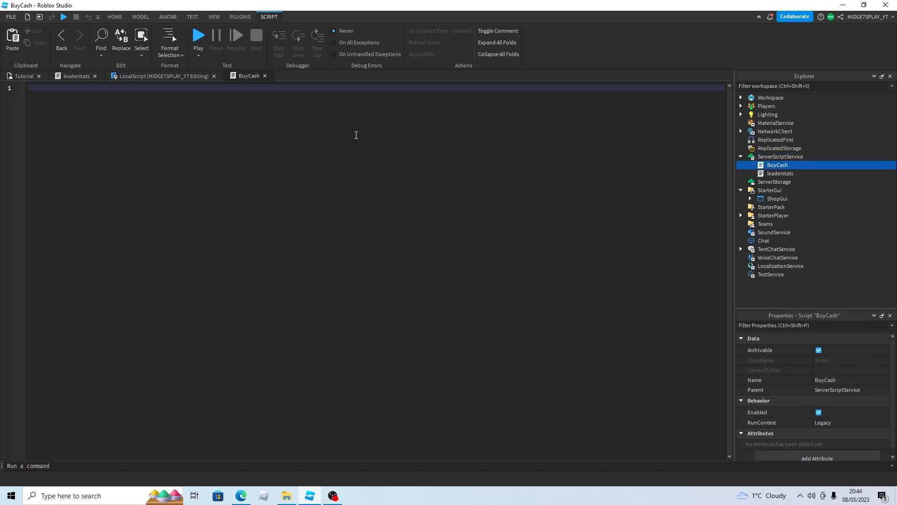
Step: In the BuyCash script, declare a local MPS variable as game:GetService("MarketplaceService")
type("local MPS ")
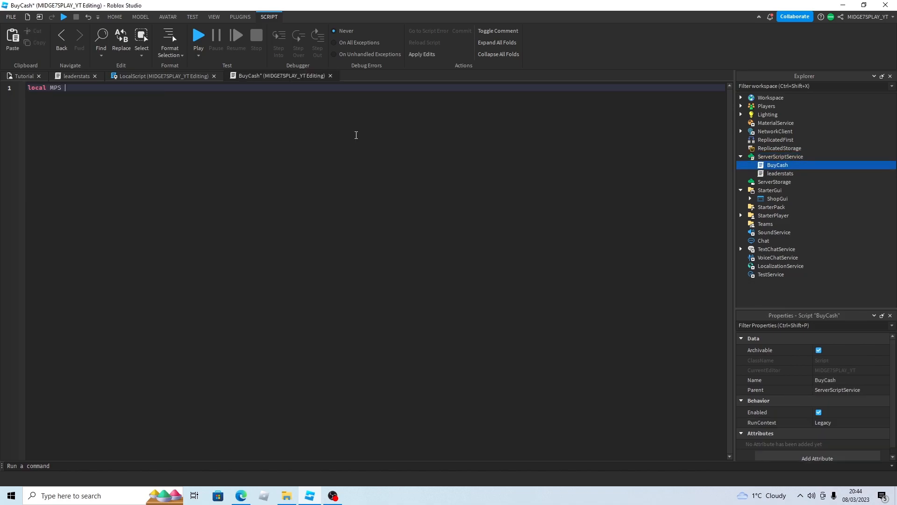
type("= game:GetService(")
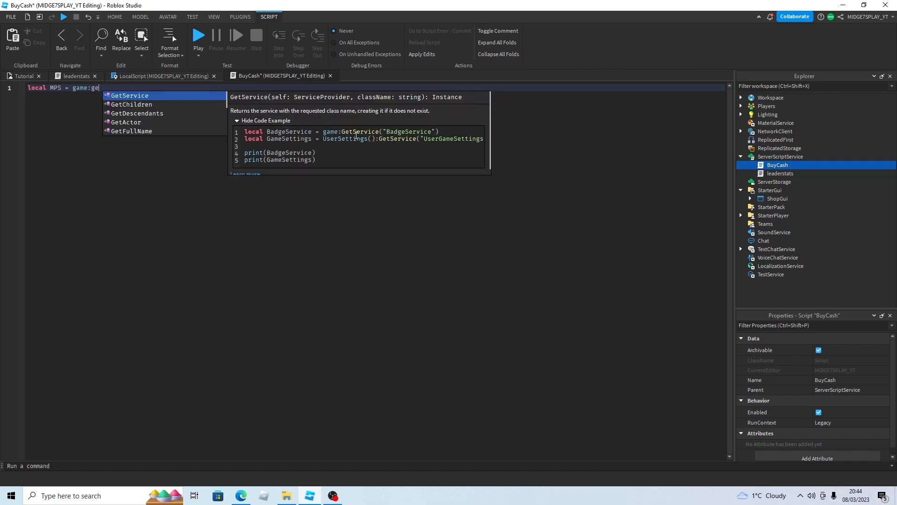
type("\"")
type("MarketplaceService")
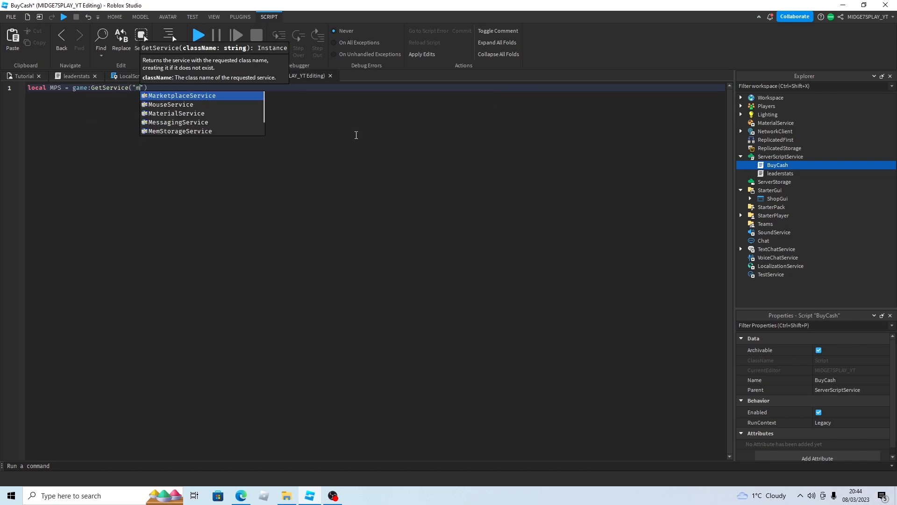
Step: Below the MPS variable, assign MPS.ProcessReceipt a function that takes ReceiptInfo as its parameter
key("Return")
key("Return")
type("MPS.proce")
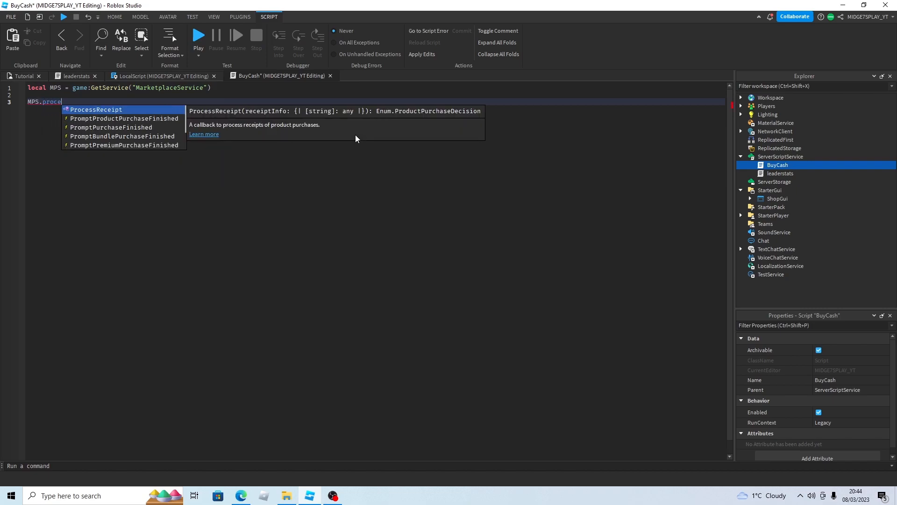
key("Tab")
type("= function(pro")
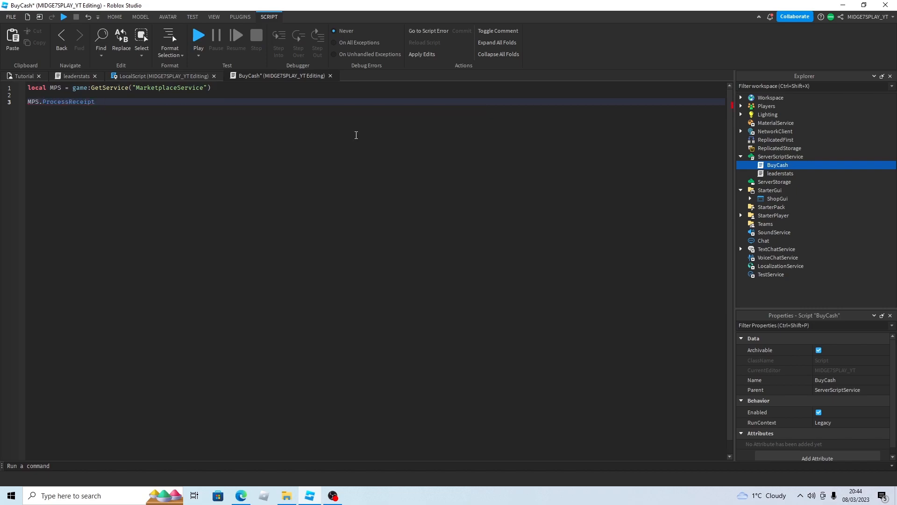
type("cessInfo")
left_click_drag(166, 102, 140, 102)
type("Receipt")
left_click(204, 102)
key("Return")
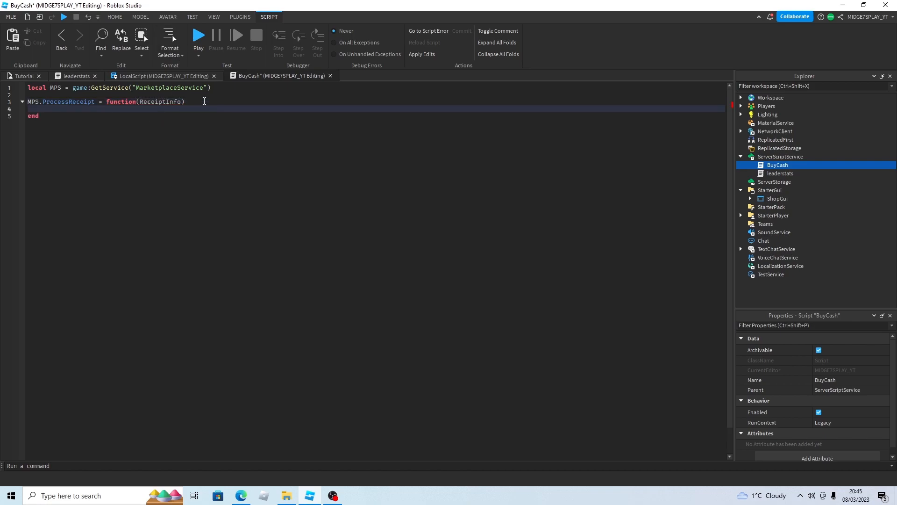
type("if ReceiptInfo.ProductId ==")
key("alt+Tab")
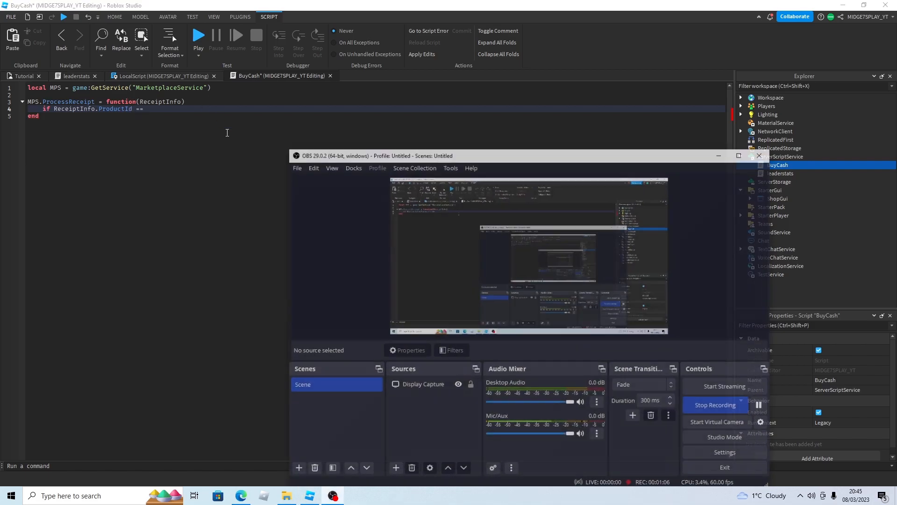
key("alt+Tab")
left_click(240, 495)
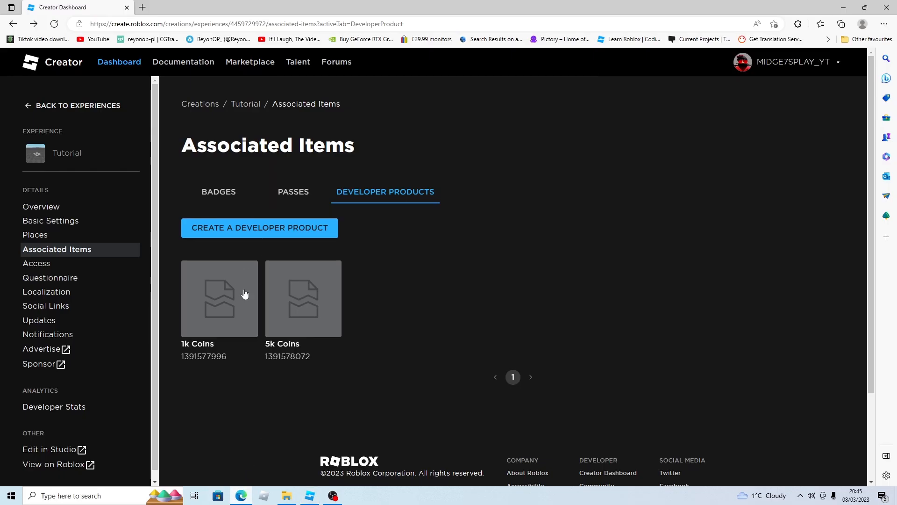
left_click(211, 358)
double_click(327, 24)
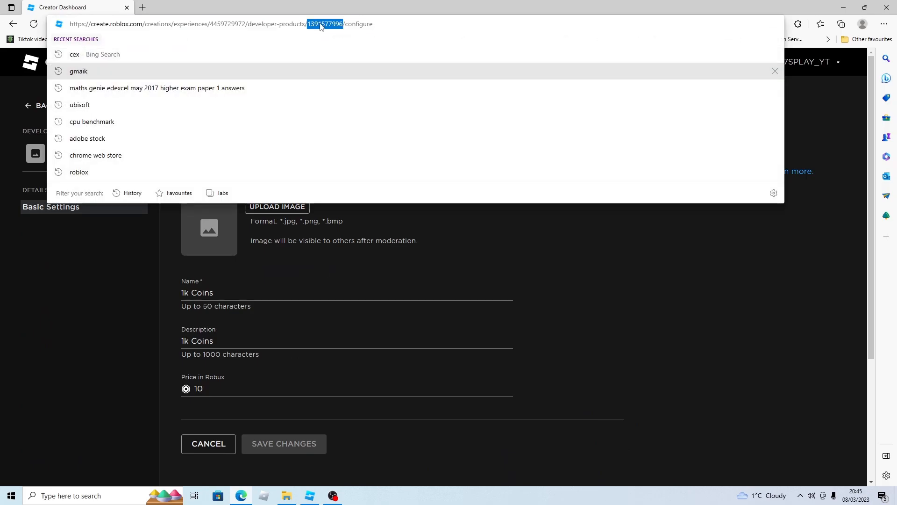
key("alt+Tab")
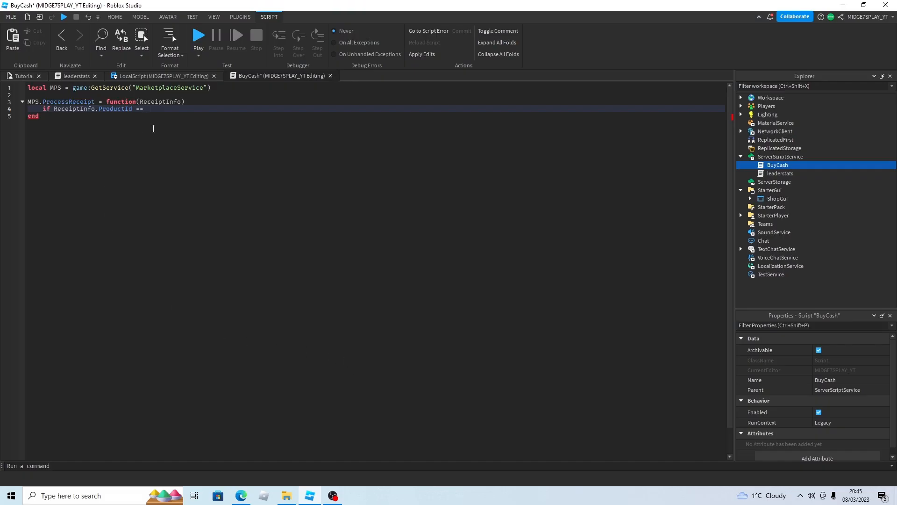
key("ctrl+v")
type("then")
key("Return")
Step: Inside the if block, set a local player variable to game.Players:GetPlayerByUserId(ReceiptInfo.PlayerId)
type("local player = game.")
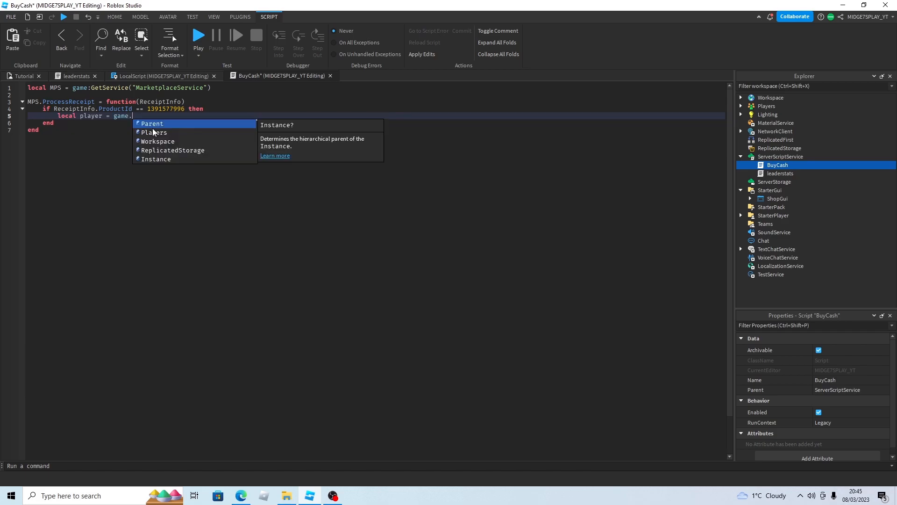
left_click(153, 133)
type(":getplayer")
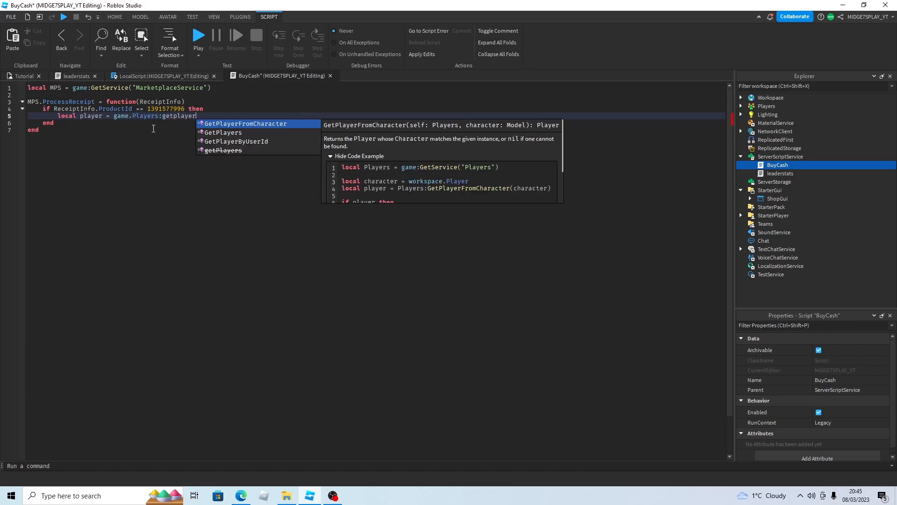
left_click(226, 142)
type("(ReceiptInfo")
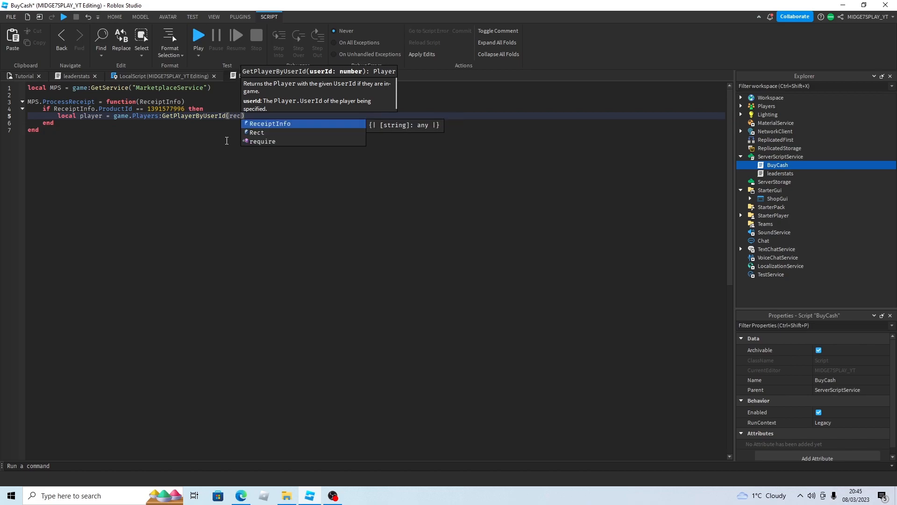
type(".PlayerId")
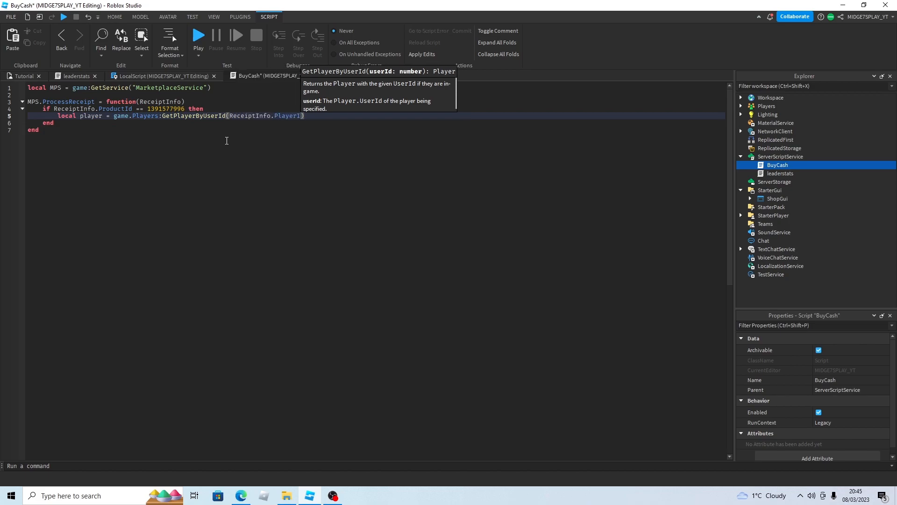
type(")")
Step: Below the player variable, add a line increasing the player's cash: player.leaderstats.Cash.Value += 1000
key("Return")
type("player.lead")
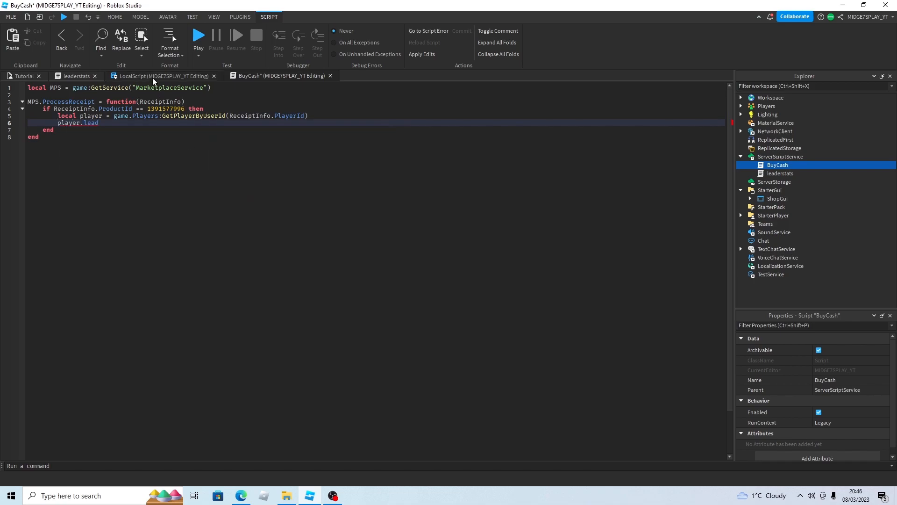
left_click(92, 77)
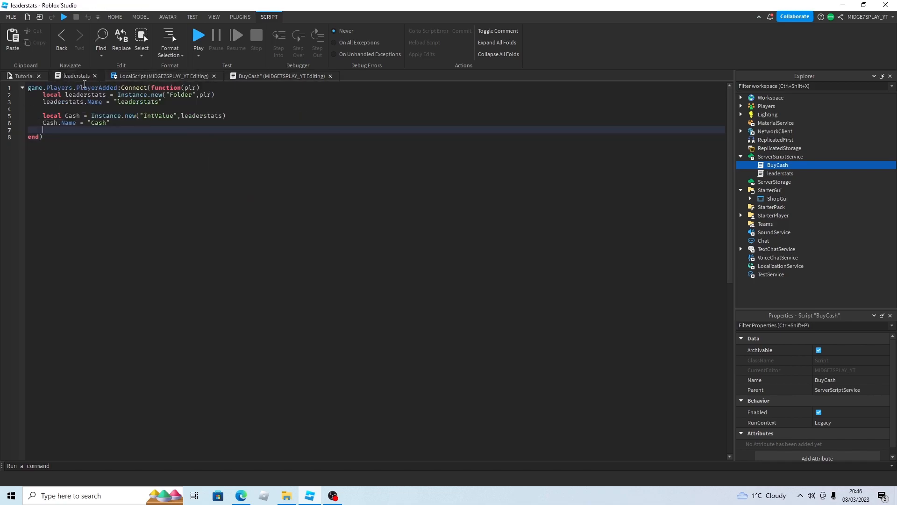
left_click(247, 77)
type("derstats.C")
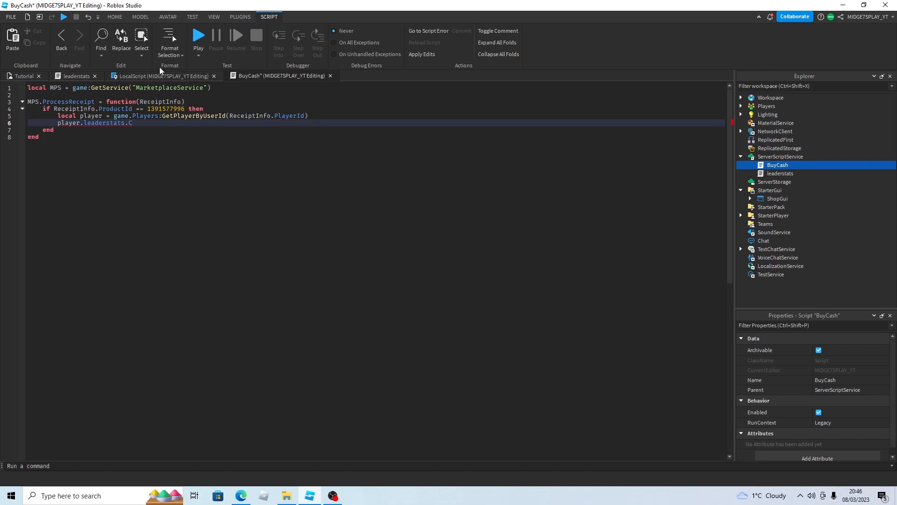
left_click(74, 75)
left_click(252, 75)
type("s.Cash.Value +=")
left_click(161, 76)
left_click(23, 76)
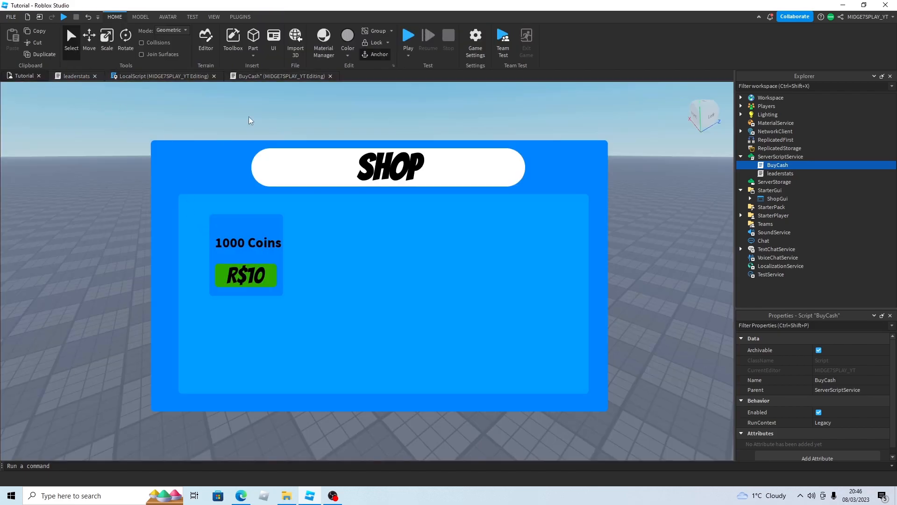
left_click(252, 76)
type("+= 1000")
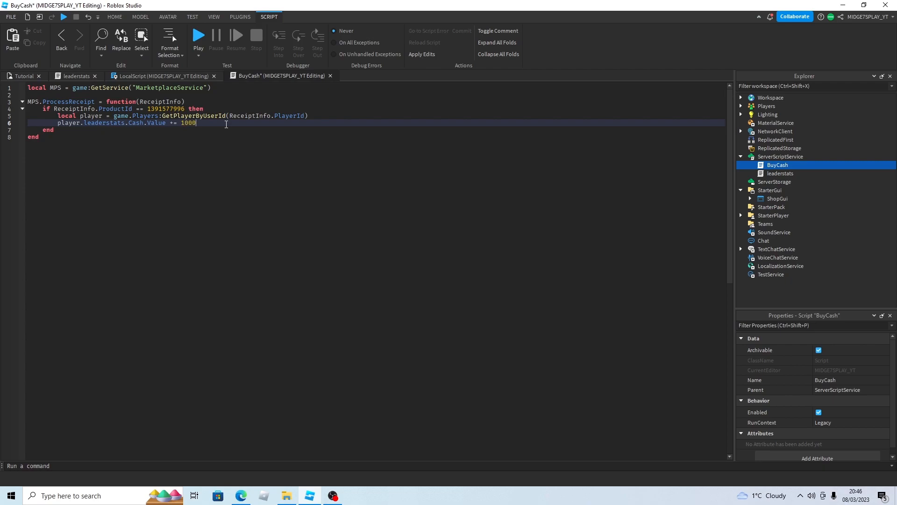
Step: End the if block's body by returning Enum.ProductPurchaseDecision.PurchaseGranted
key("Return")
type("re")
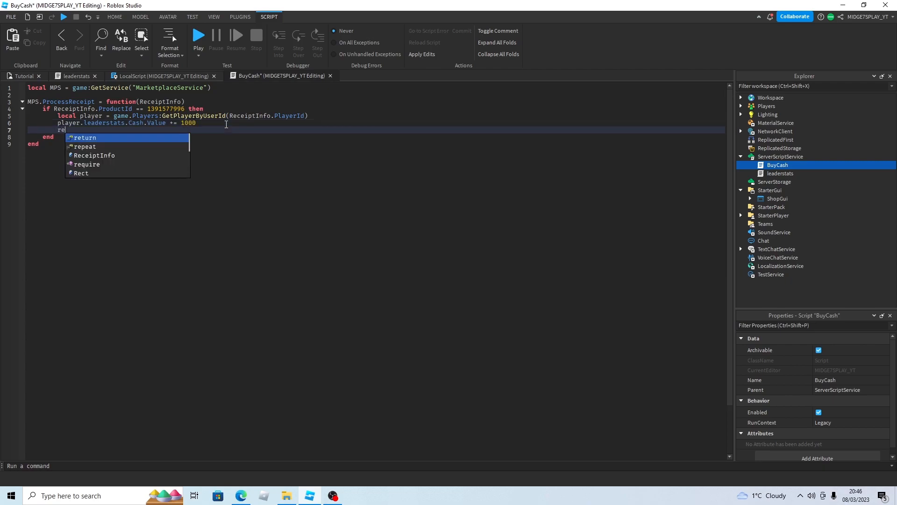
type("turn Enum.prod")
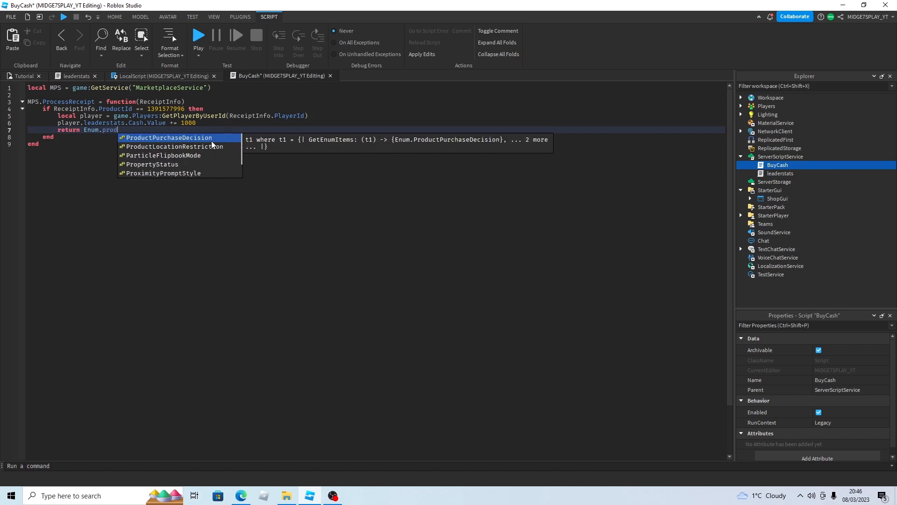
left_click(214, 138)
type(".pu")
left_click(214, 140)
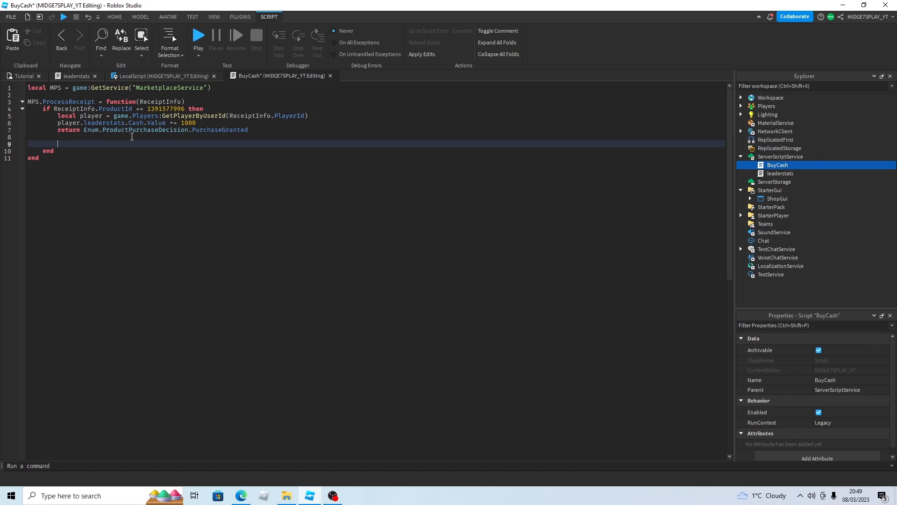
type("elsif")
key("Tab")
type("ReceiptInfo.ProcuctId ===")
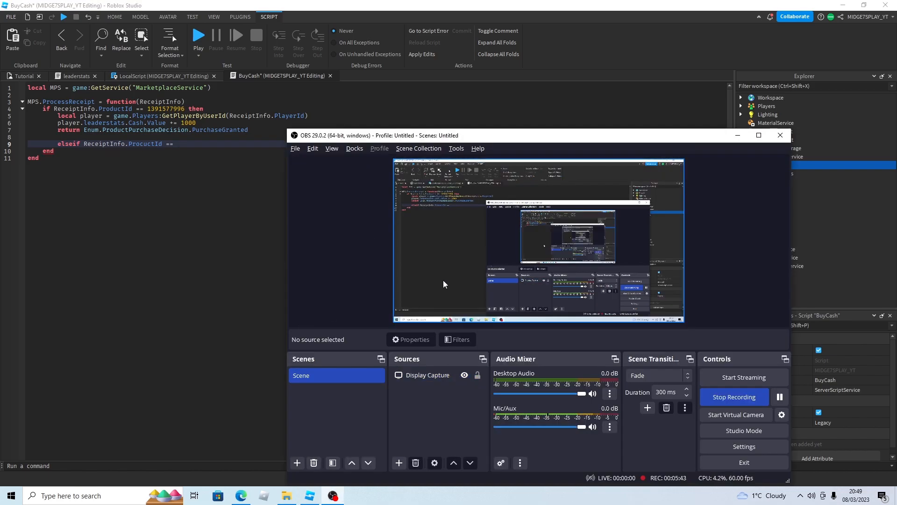
left_click(185, 110)
double_click(184, 109)
key("ctrl+c")
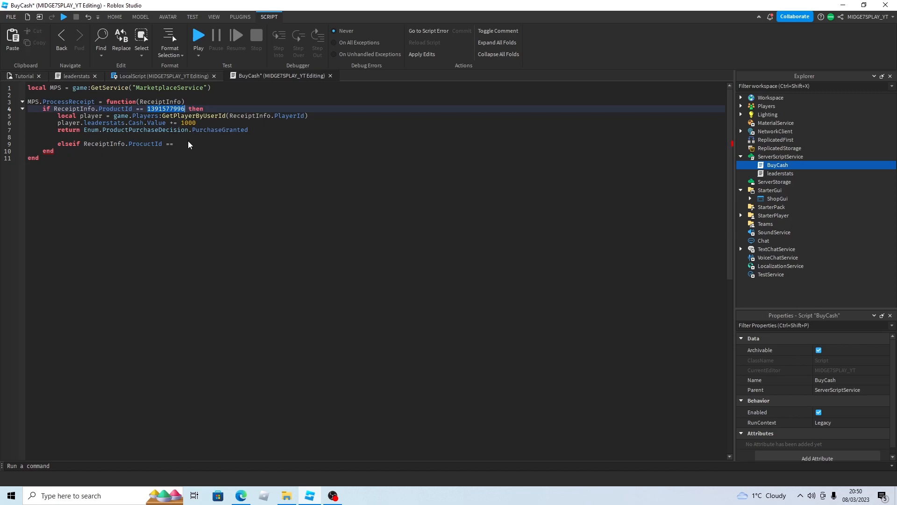
left_click(190, 145)
key("ctrl+v")
type("then")
key("Return")
Step: Copy the player, Cash and return lines from the if block into the elseif branch
left_click_drag(249, 130, 24, 118)
key("ctrl+c")
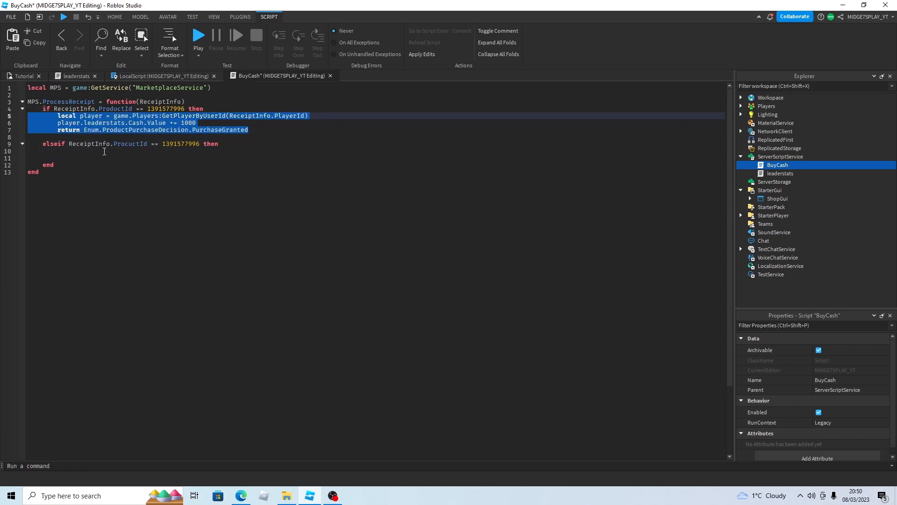
left_click(113, 151)
key("ctrl+v")
left_click(146, 179)
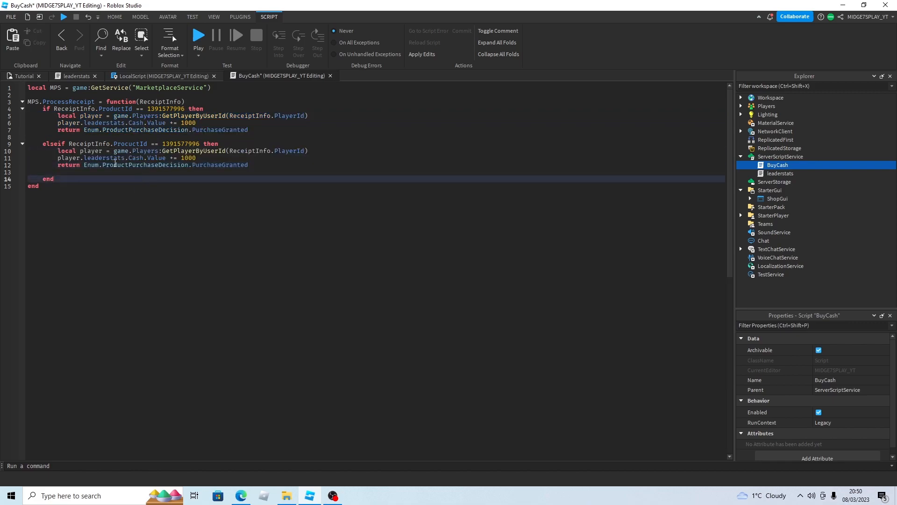
Step: Remove the example elseif branch and its copied lines from the ProcessReceipt function
left_click(233, 158)
key("BackSpace")
key("BackSpace")
left_click_drag(6, 170, 6, 151)
key("BackSpace")
key("ctrl+BackSpace")
key("ctrl+BackSpace")
key("ctrl+BackSpace")
key("ctrl+BackSpace")
key("ctrl+BackSpace")
key("ctrl+BackSpace")
key("ctrl+BackSpace")
key("ctrl+BackSpace")
key("ctrl+BackSpace")
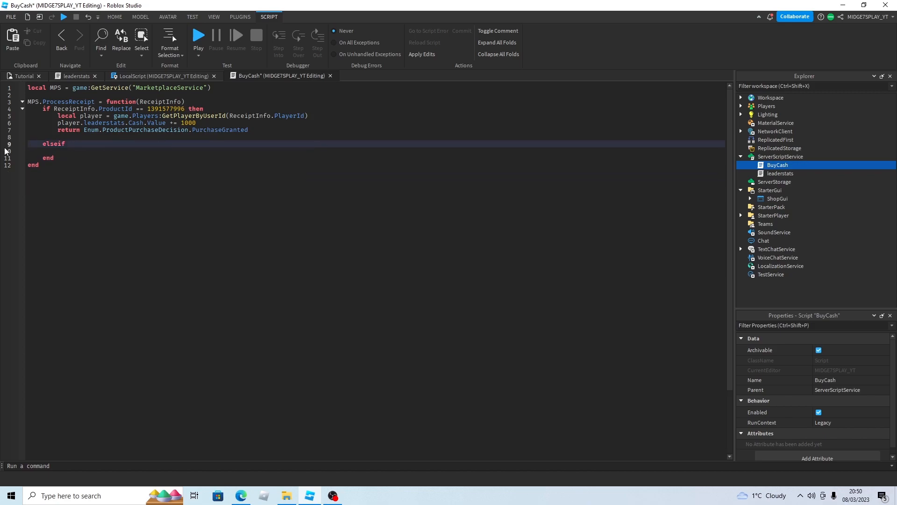
Step: Start a playtest and make a test purchase of the 1000 Coins pack for 10 Robux, closing the purchase dialog
key("F5")
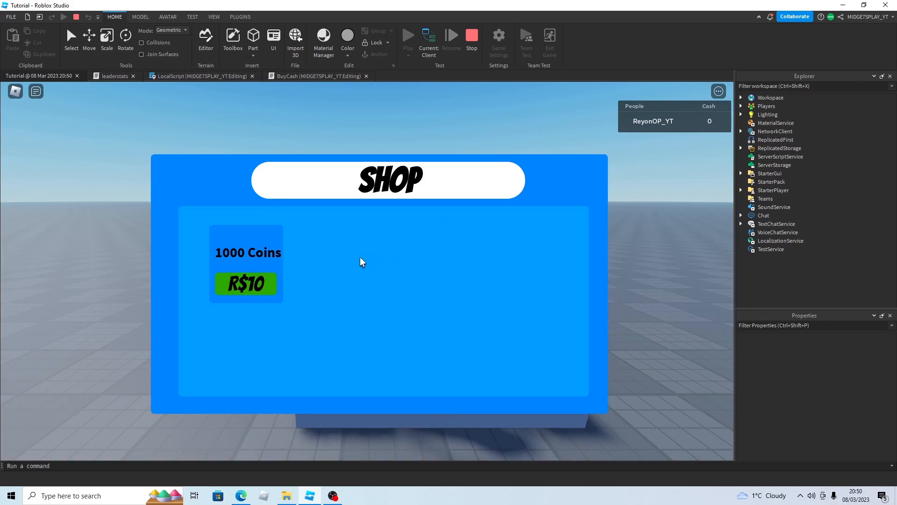
left_click(253, 286)
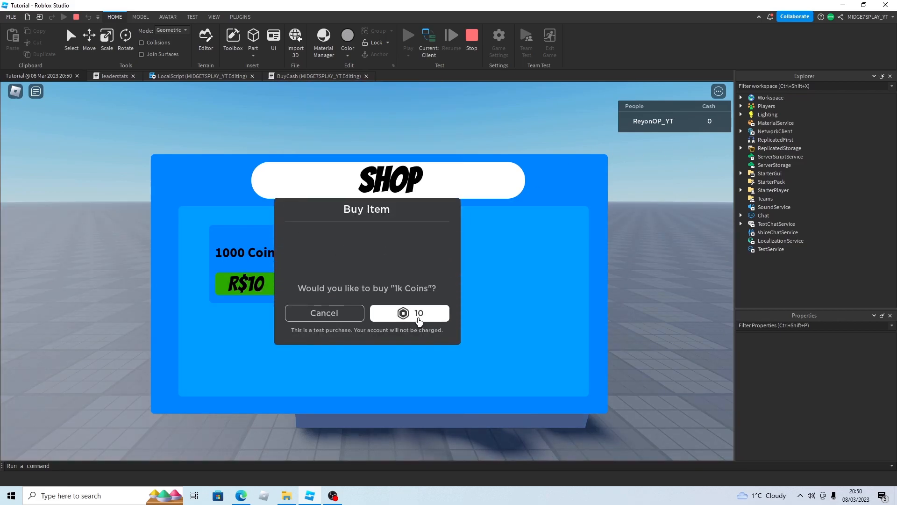
left_click(417, 319)
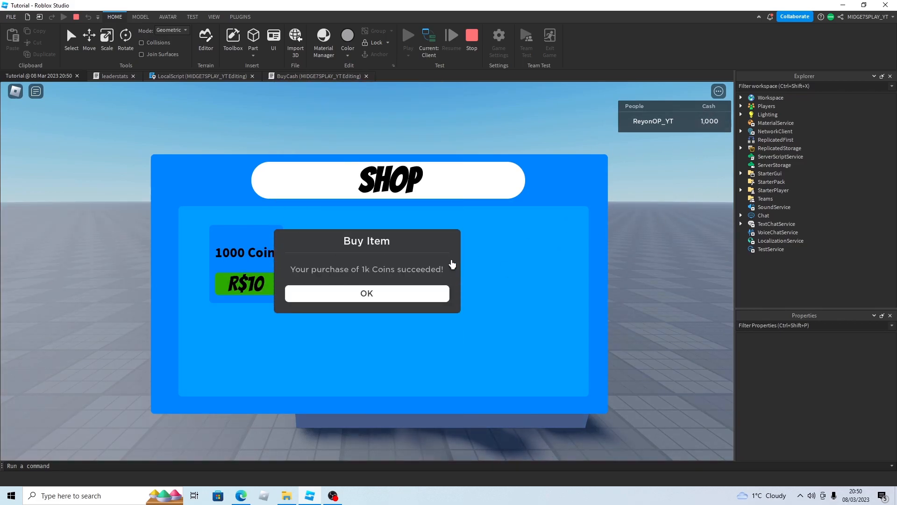
left_click(405, 299)
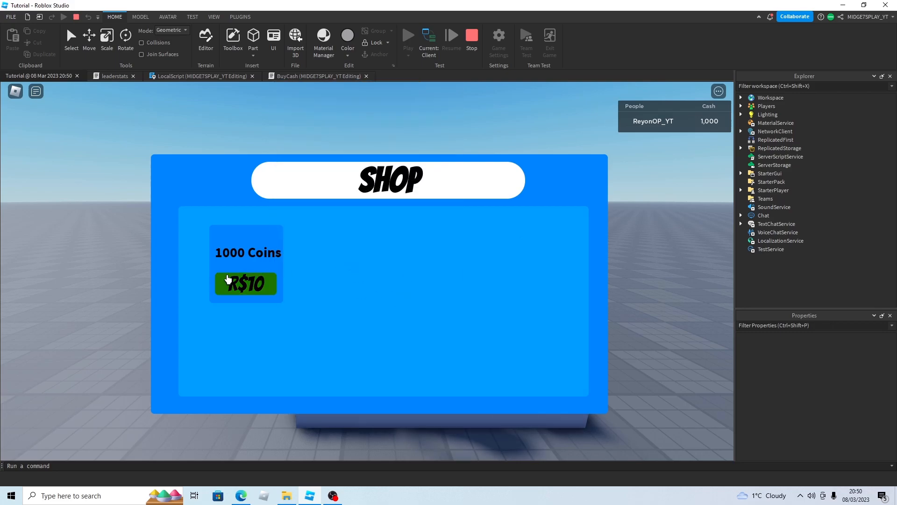
Step: Repeat the 1000 Coins test purchase three more times to check that each one awards Cash
left_click(228, 279)
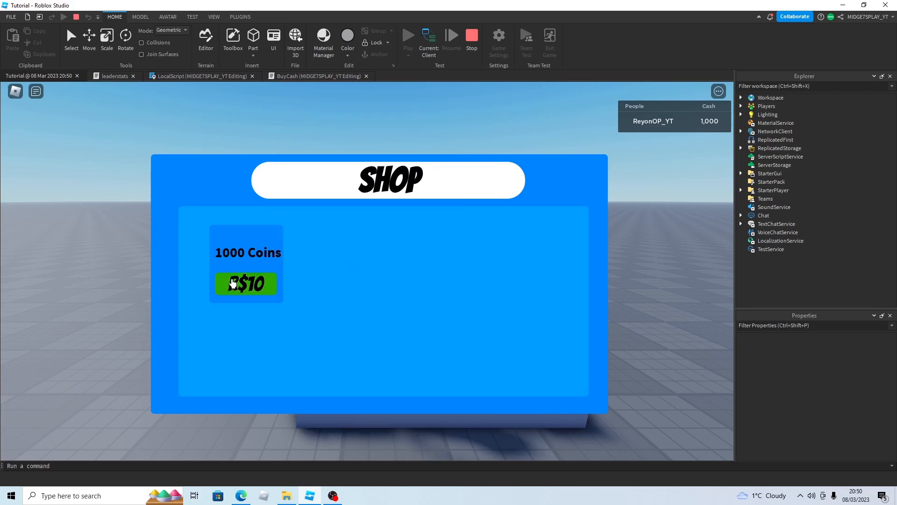
left_click(401, 312)
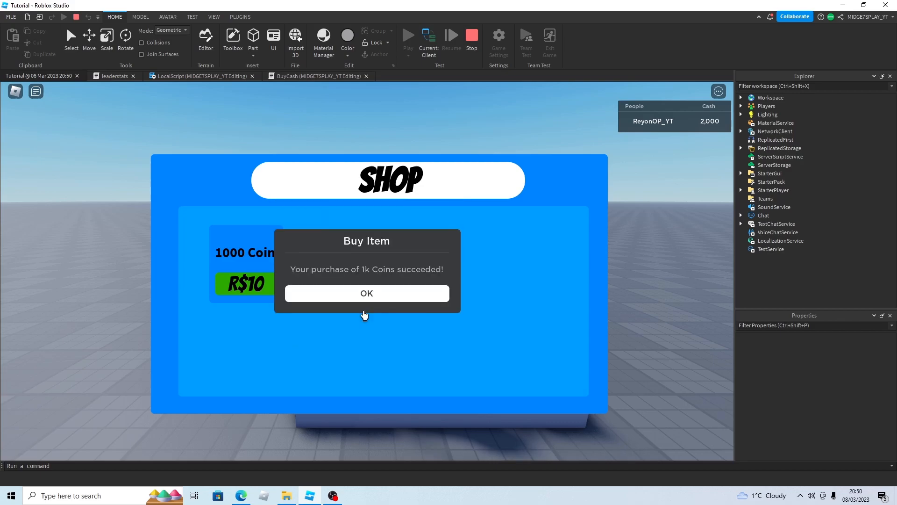
left_click(373, 294)
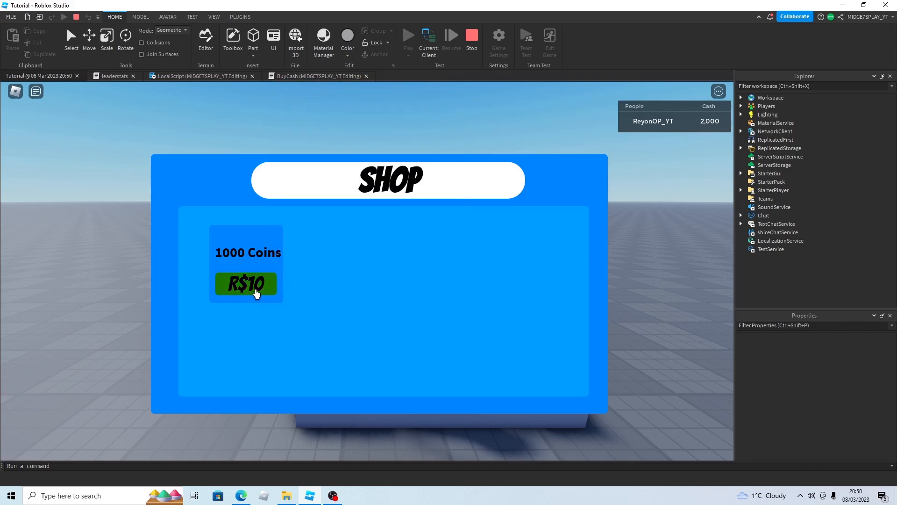
left_click(262, 289)
left_click(418, 303)
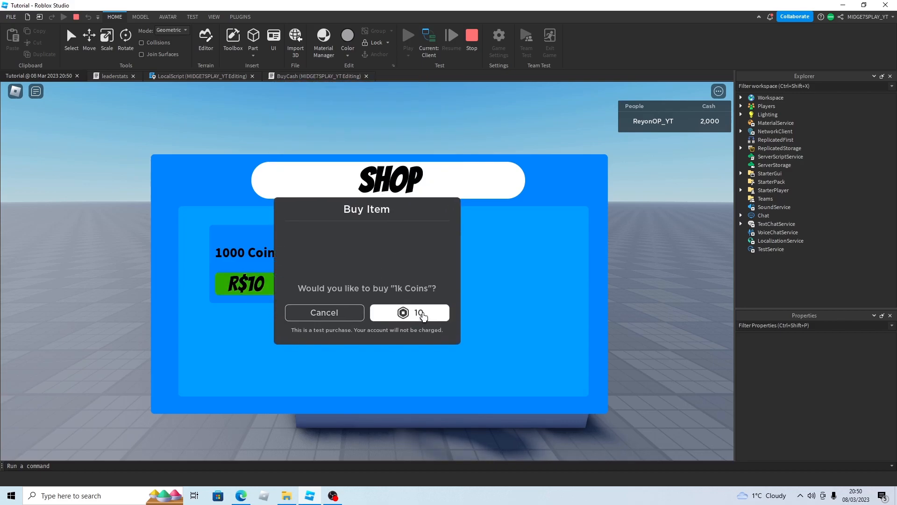
left_click(403, 299)
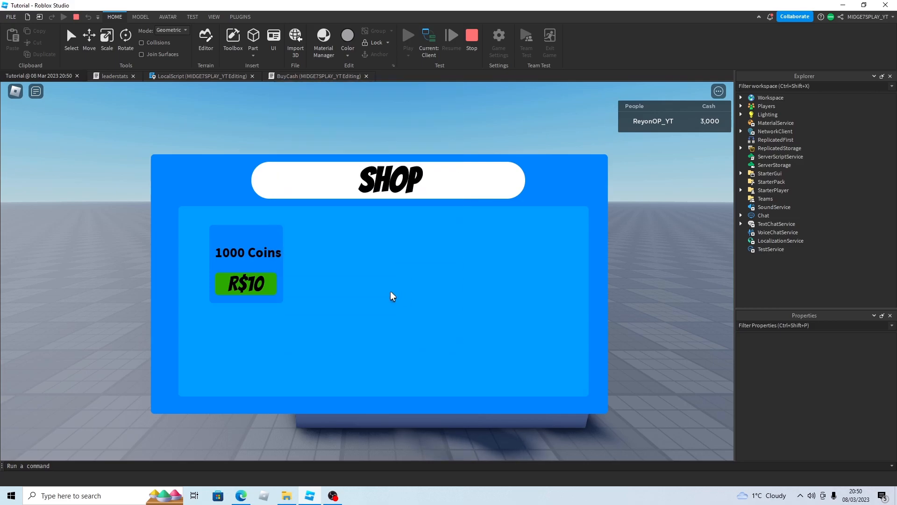
left_click(256, 292)
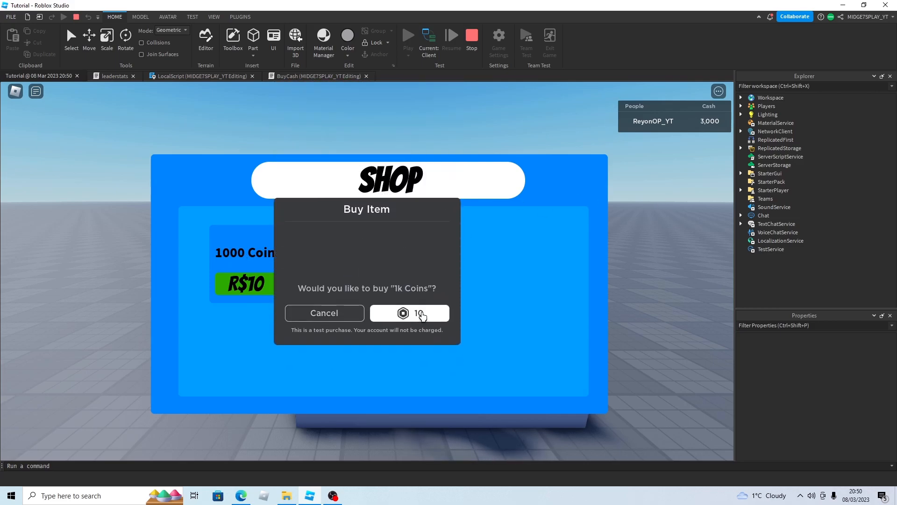
left_click(413, 311)
left_click(348, 294)
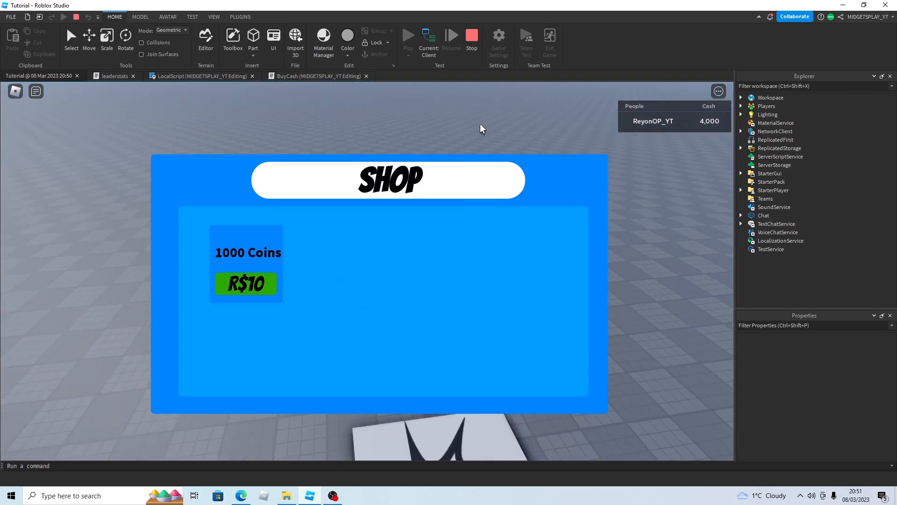